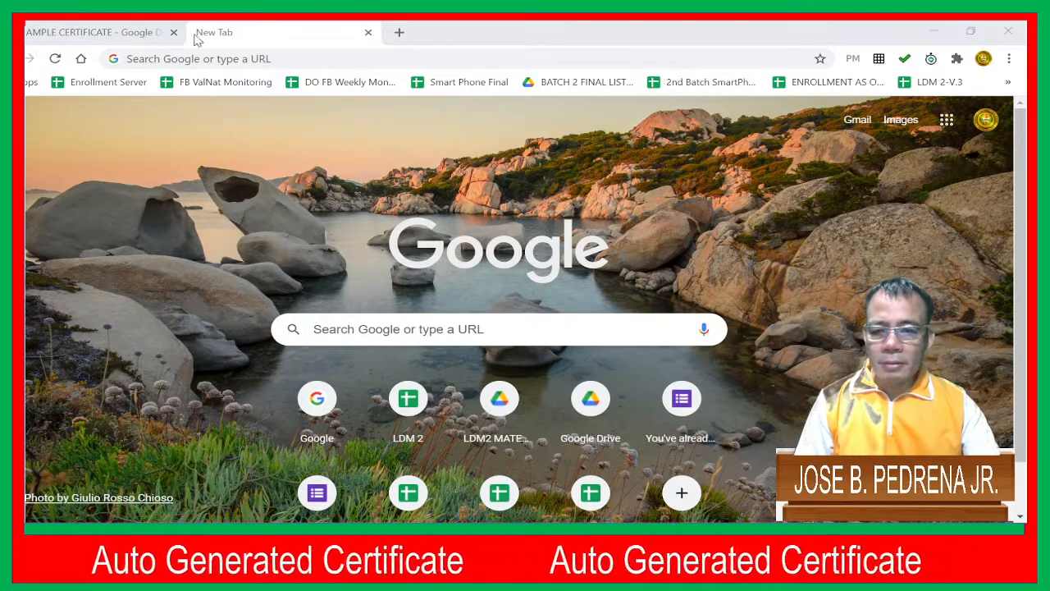
# Switch to the SAMPLE CERTIFICATE document and review its layout from the header seal down to the QR code placeholder
pyautogui.click(107, 35)
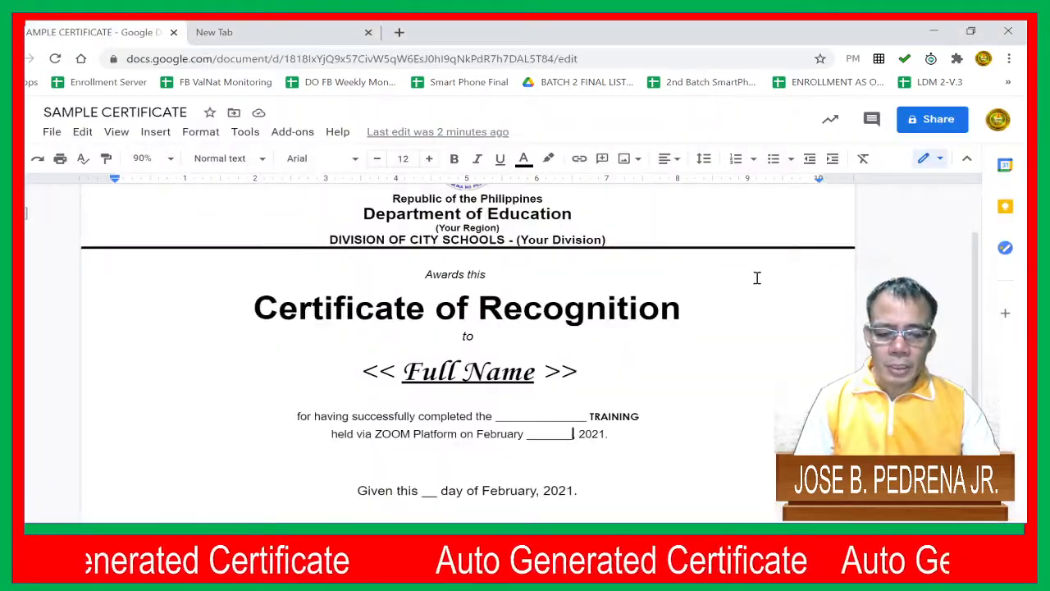
pyautogui.scroll(1, 758, 278)
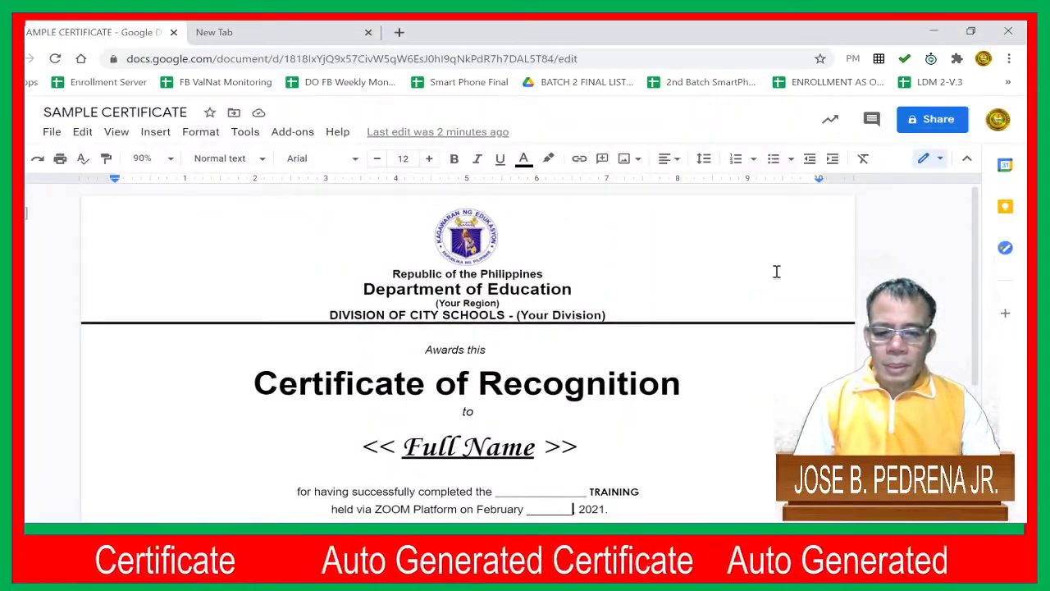
pyautogui.scroll(-3, 775, 279)
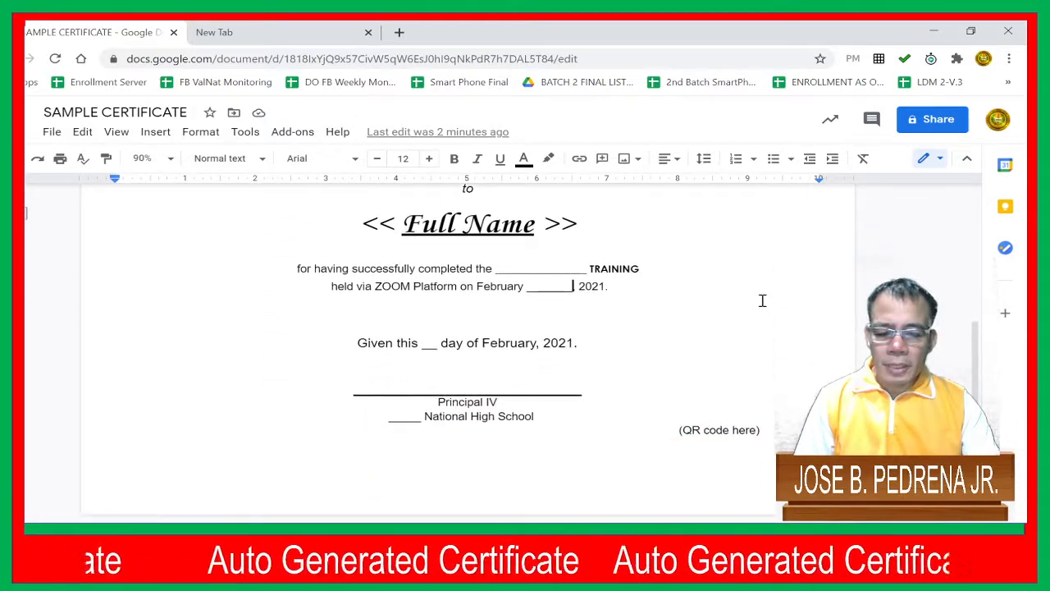
pyautogui.scroll(3, 786, 293)
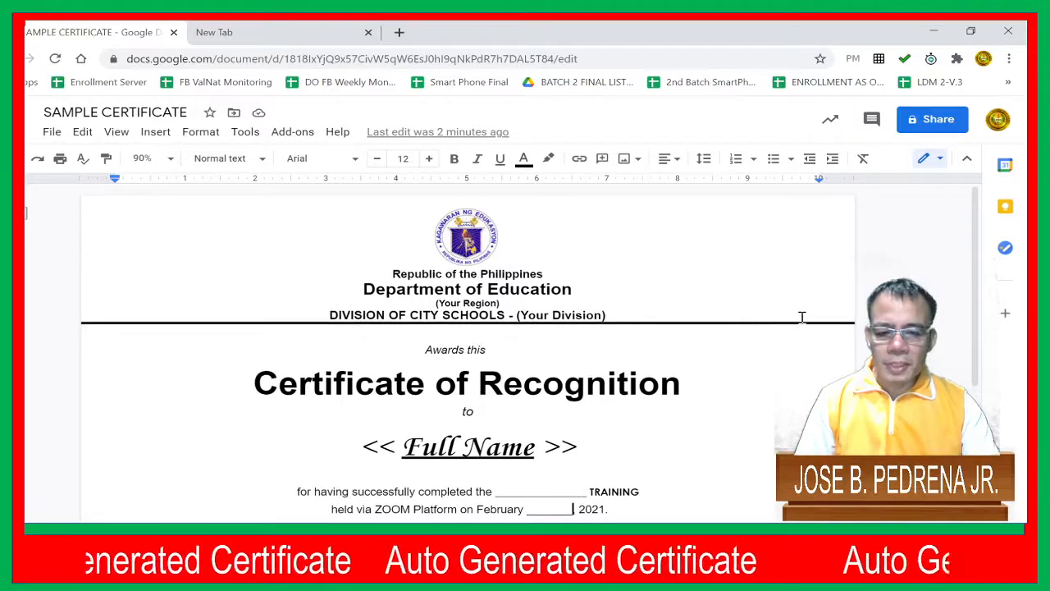
pyautogui.scroll(-1, 786, 363)
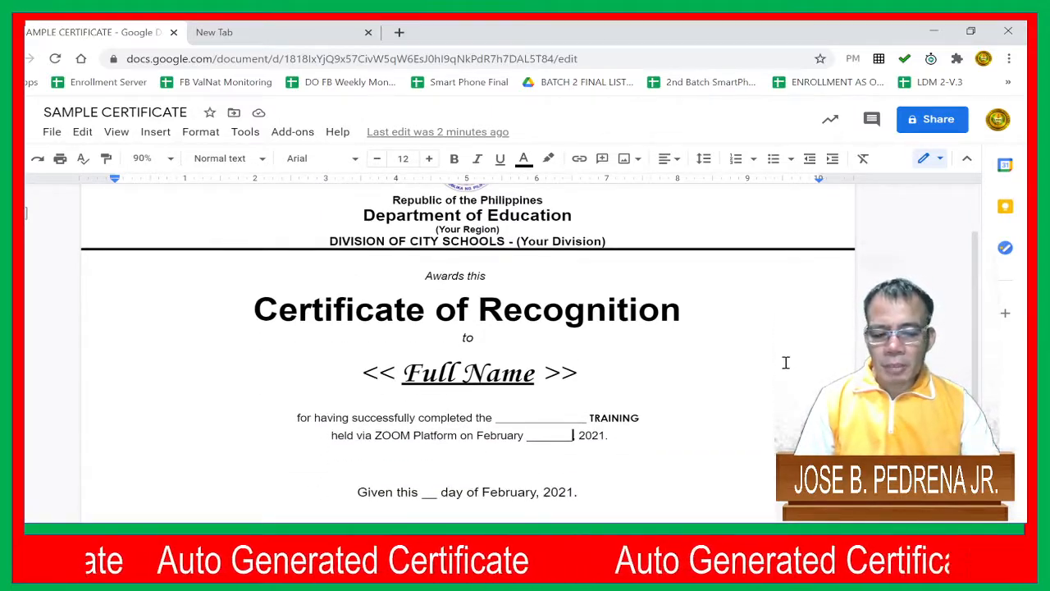
pyautogui.scroll(-2, 786, 362)
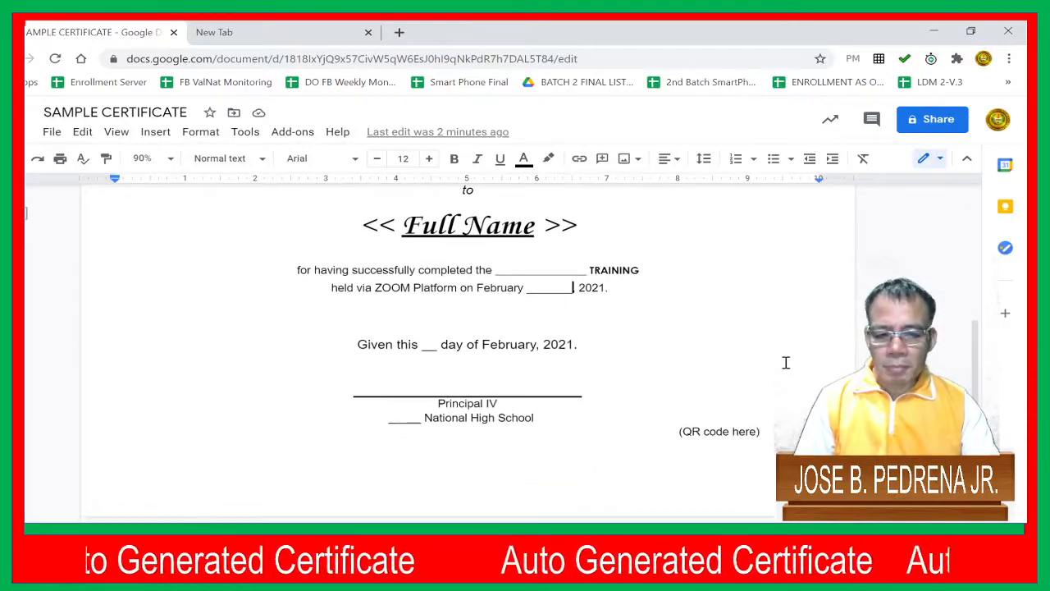
pyautogui.scroll(3, 786, 363)
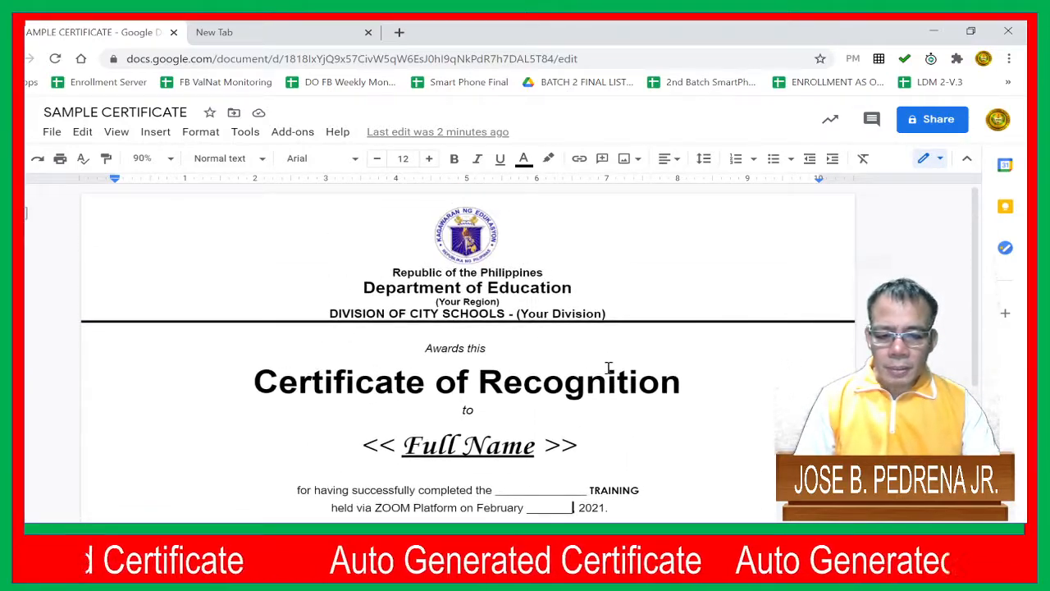
# Replace the word "Recognition" in the certificate title with "Participation"
pyautogui.click(479, 382)
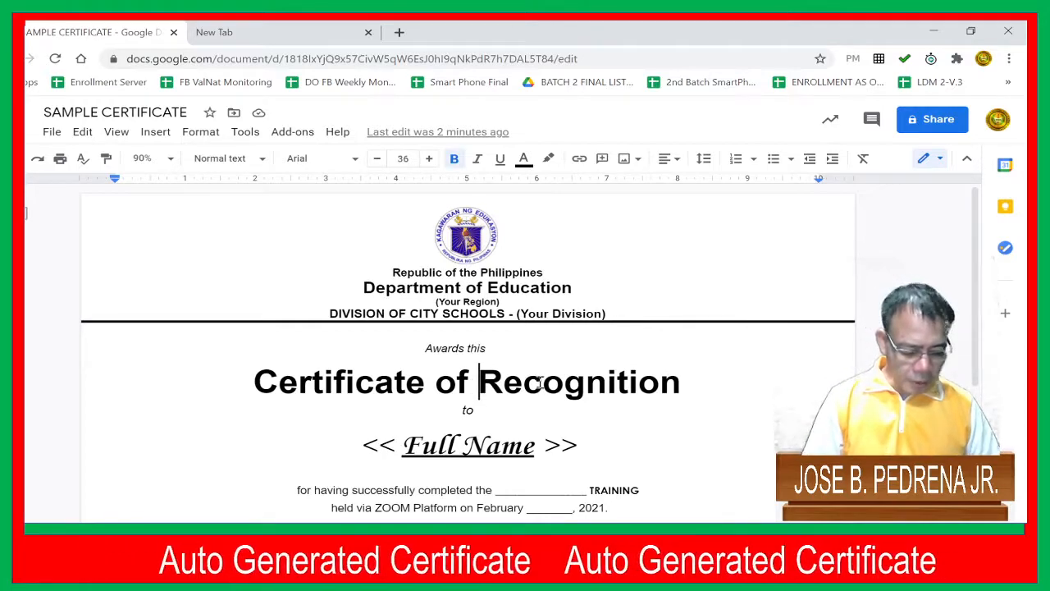
pyautogui.doubleClick(541, 382)
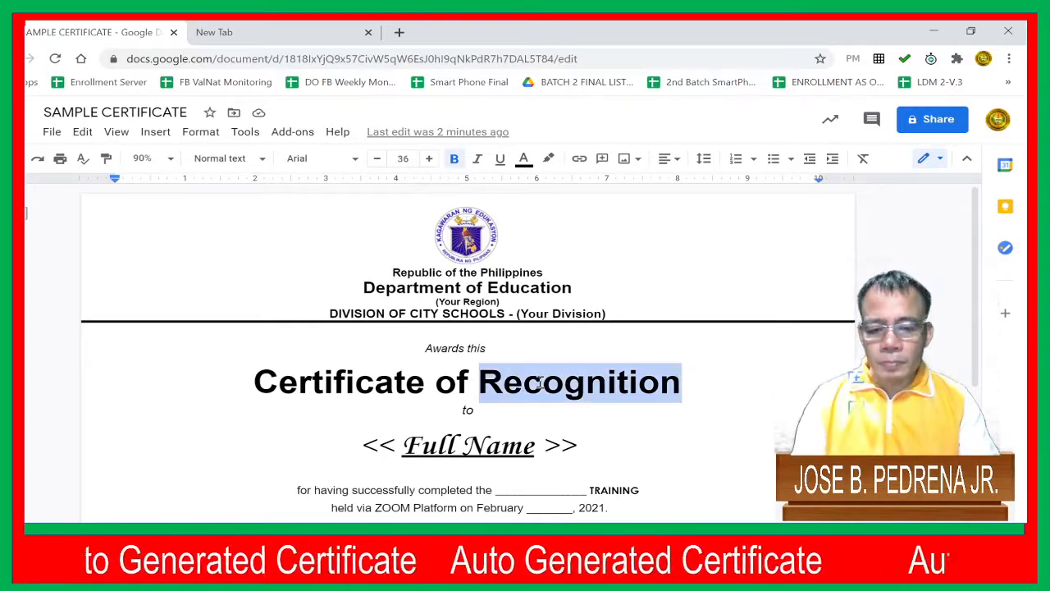
pyautogui.write('Pa')
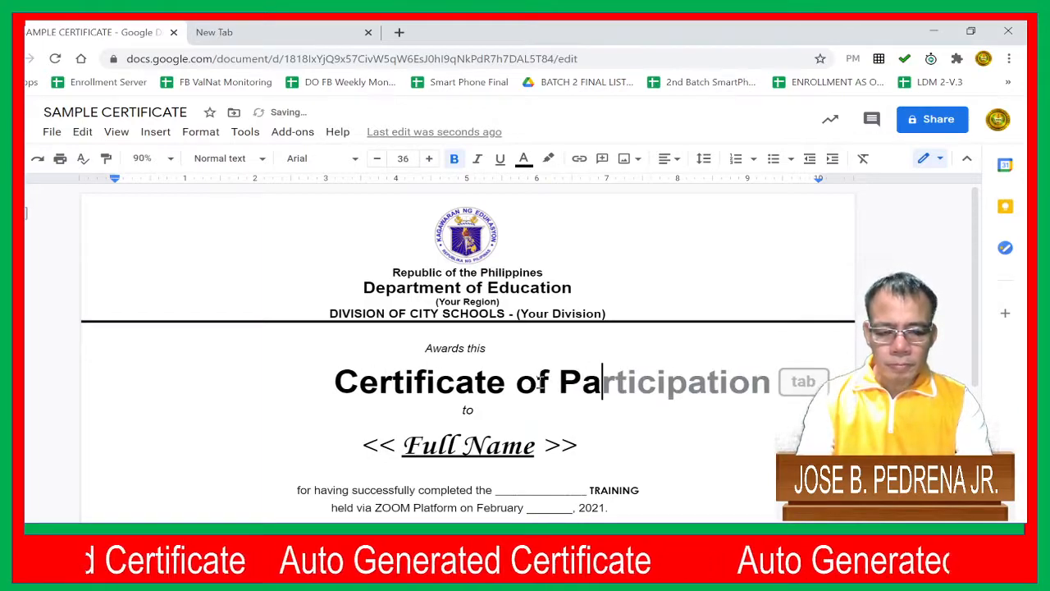
pyautogui.press('Return')
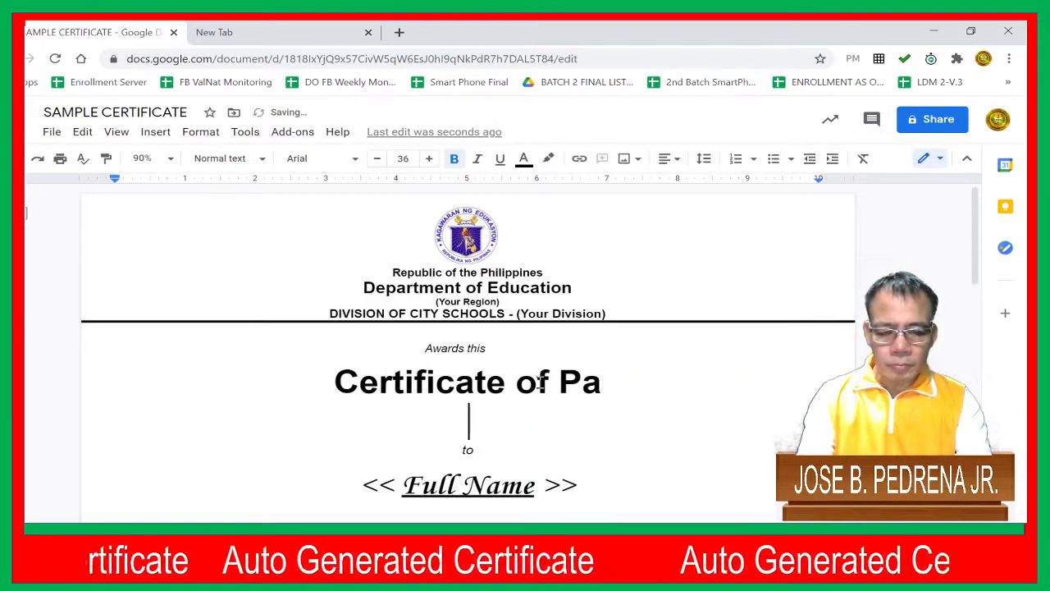
pyautogui.press('BackSpace')
pyautogui.press('BackSpace')
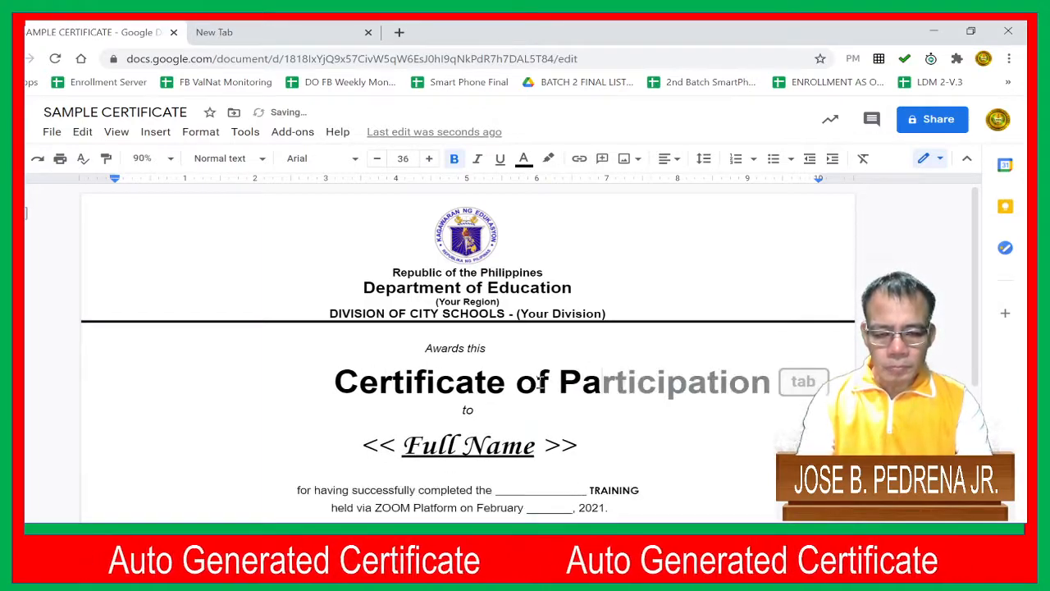
pyautogui.write('rtici')
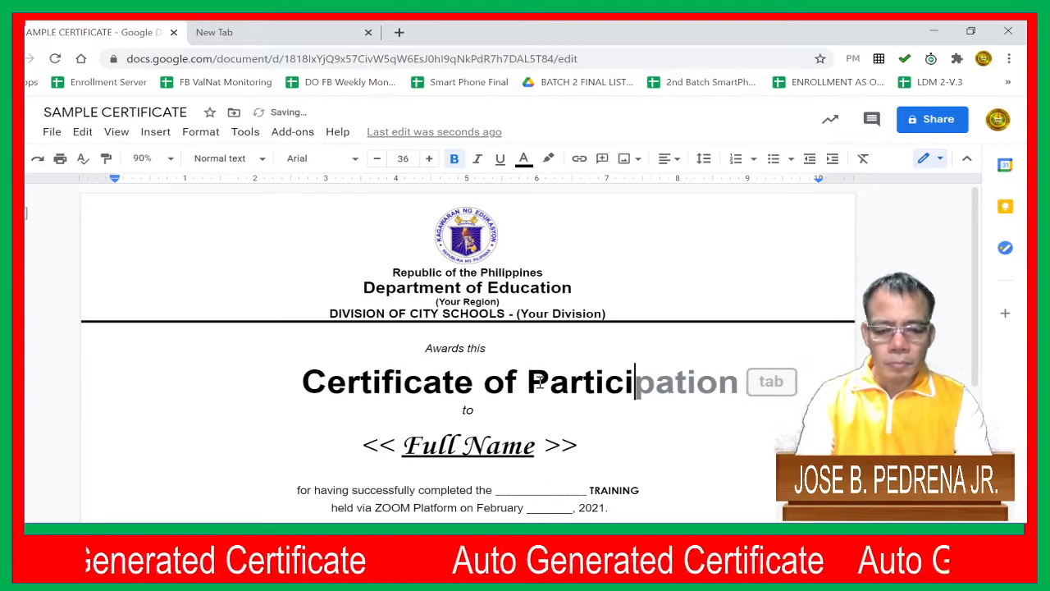
pyautogui.write('pation')
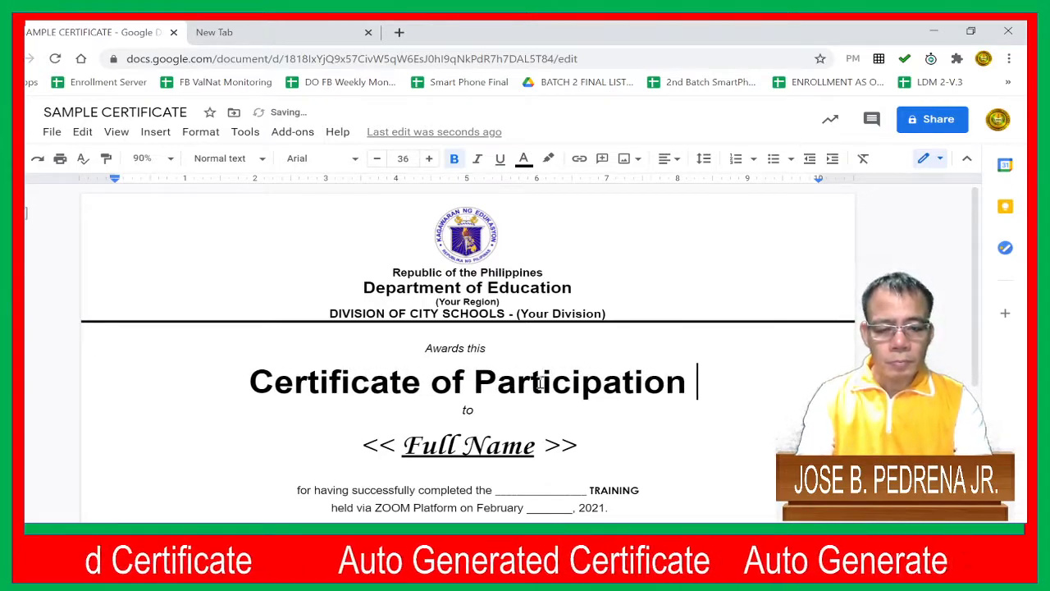
# Examine the << Full Name >> placeholder with its enclosing markers and the certificate's training, date and signatory lines
pyautogui.scroll(-2, 542, 383)
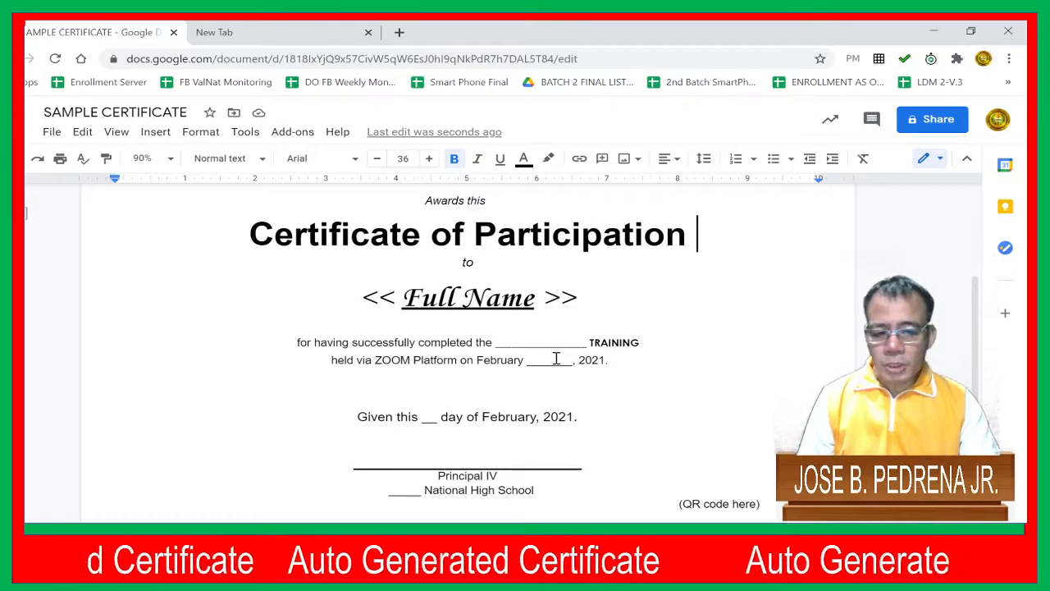
pyautogui.scroll(-1, 630, 353)
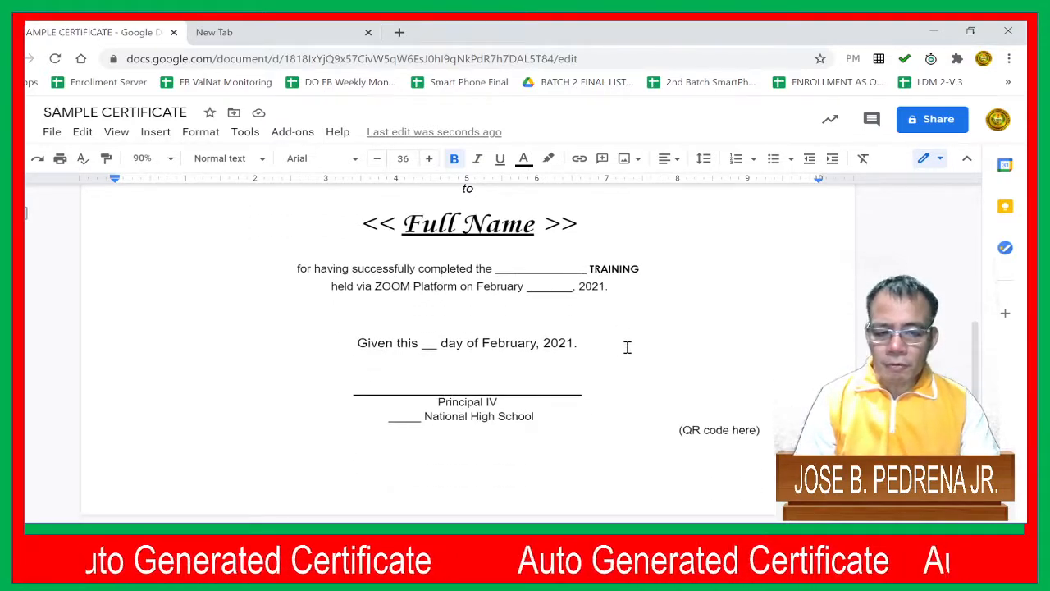
pyautogui.scroll(2, 421, 336)
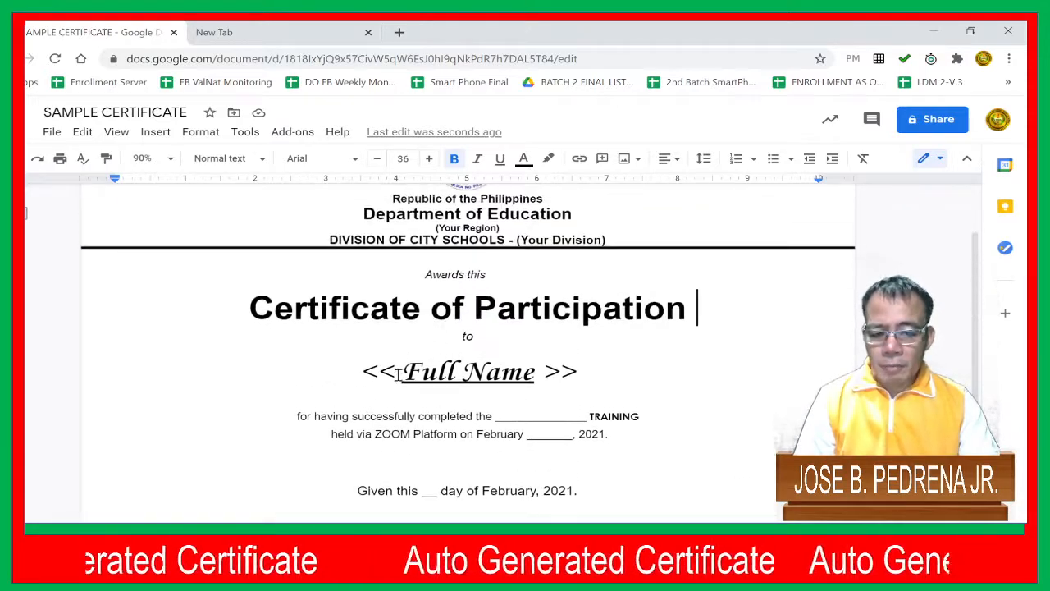
pyautogui.click(367, 370)
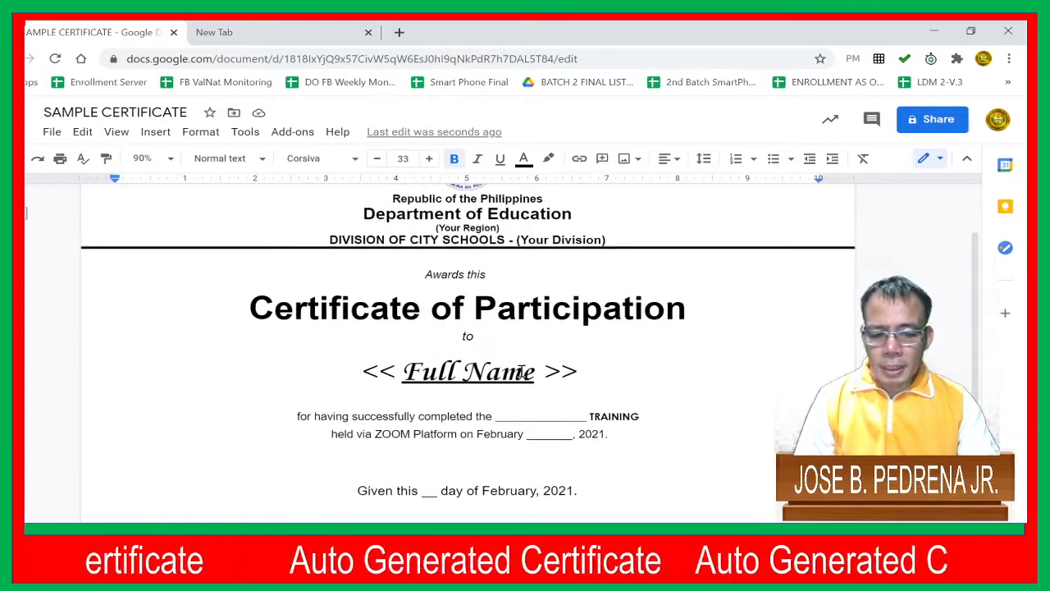
pyautogui.click(578, 372)
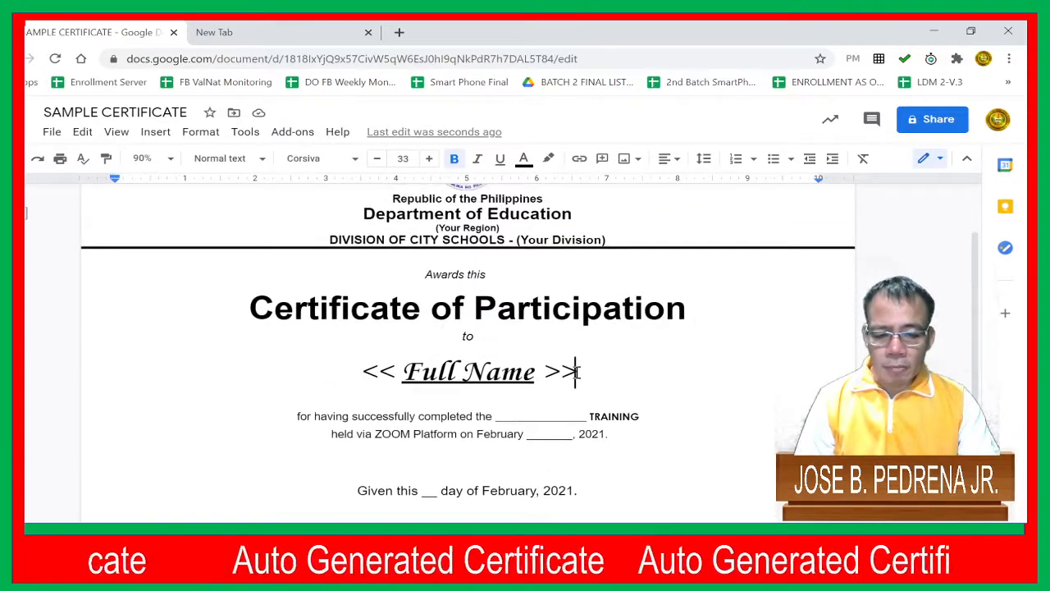
pyautogui.click(364, 371)
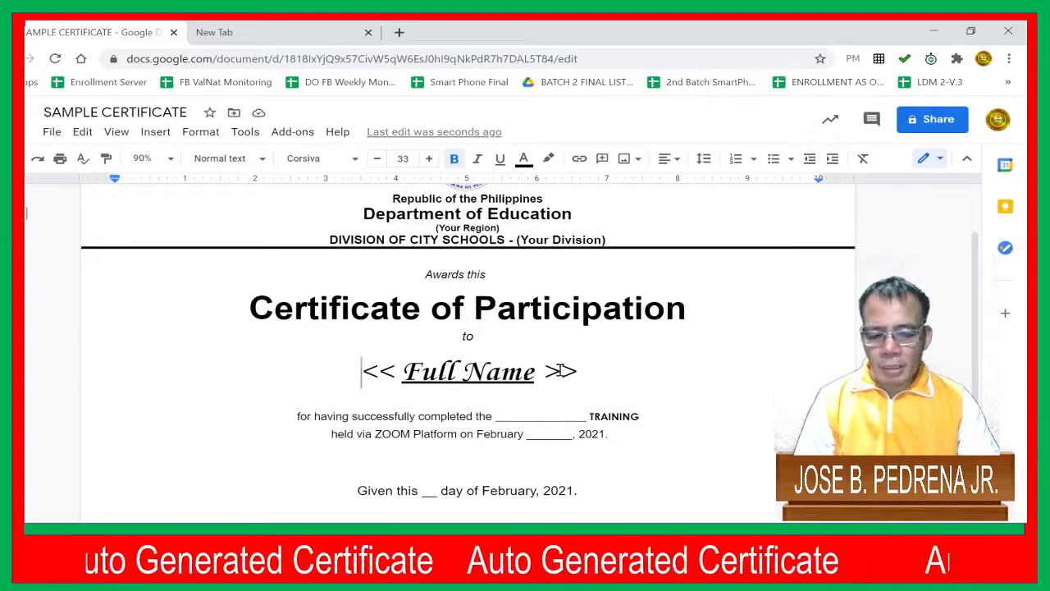
pyautogui.click(587, 373)
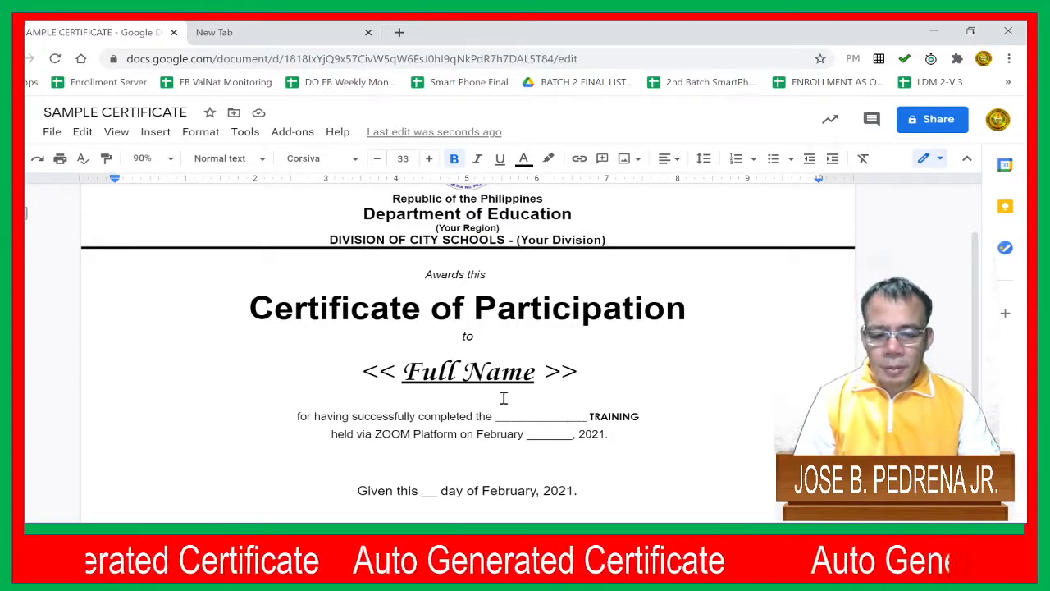
pyautogui.scroll(-2, 497, 394)
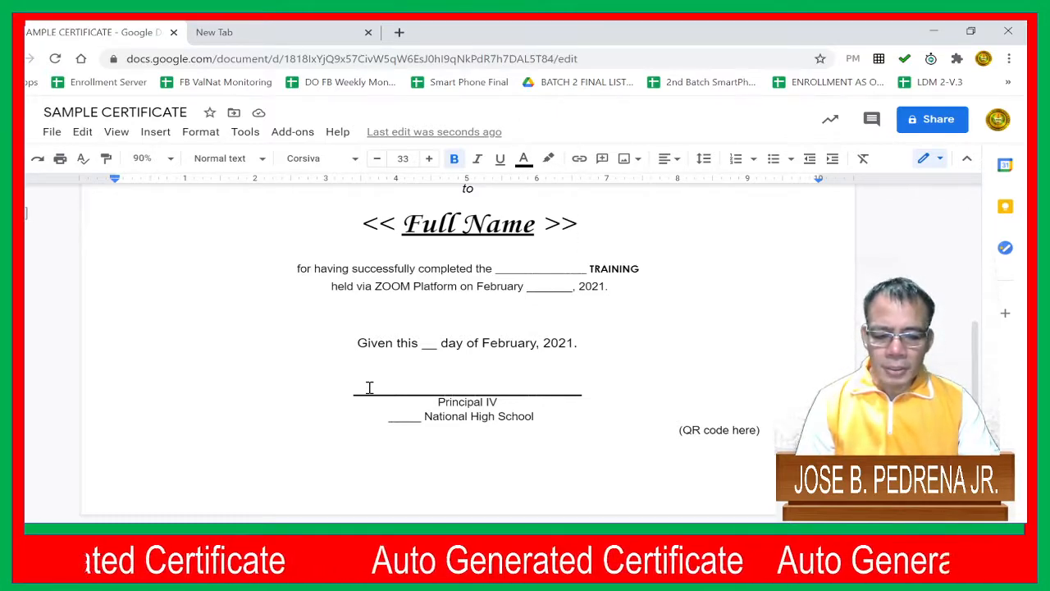
pyautogui.scroll(3, 517, 346)
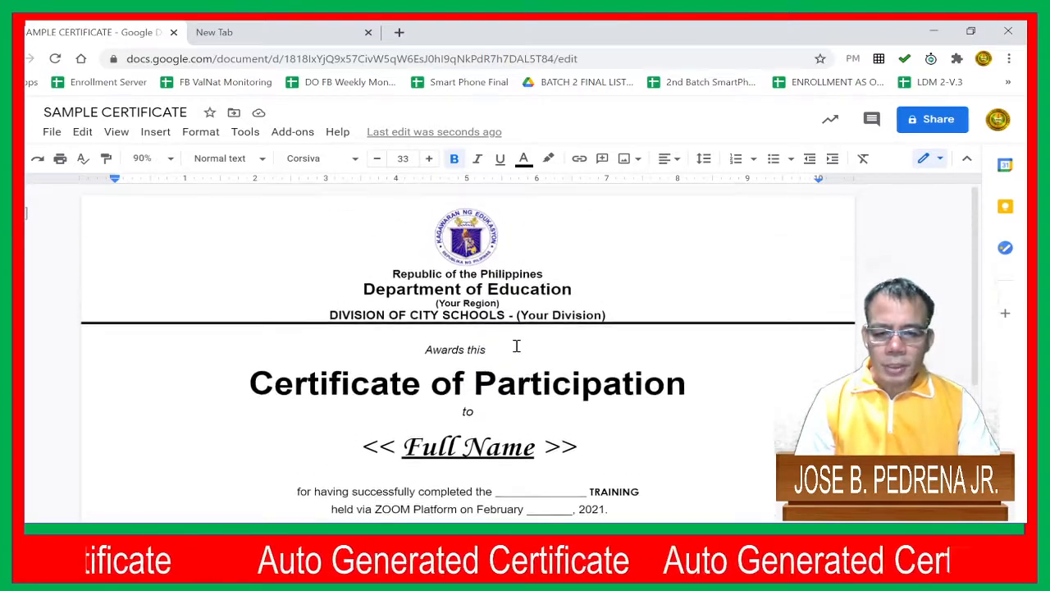
pyautogui.scroll(-2, 482, 353)
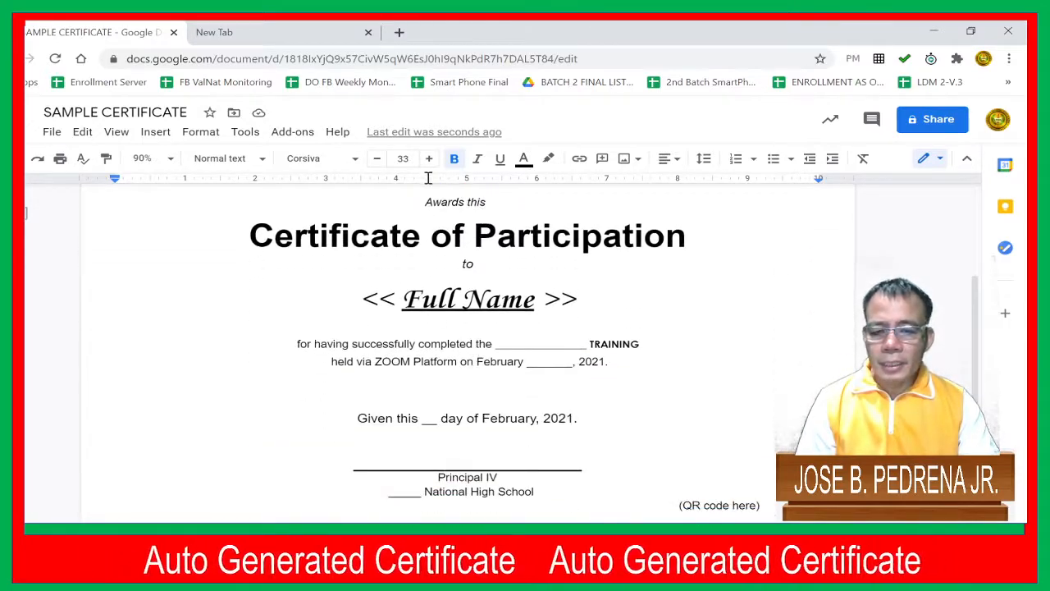
# Switch to the new browser tab, open Google Forms and create a blank form
pyautogui.click(246, 32)
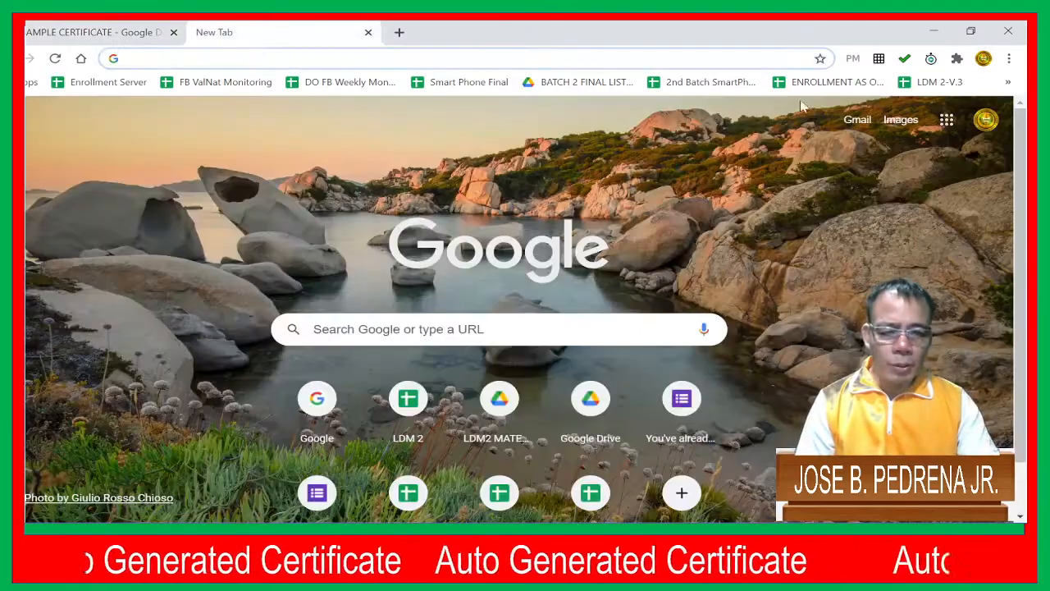
pyautogui.click(947, 121)
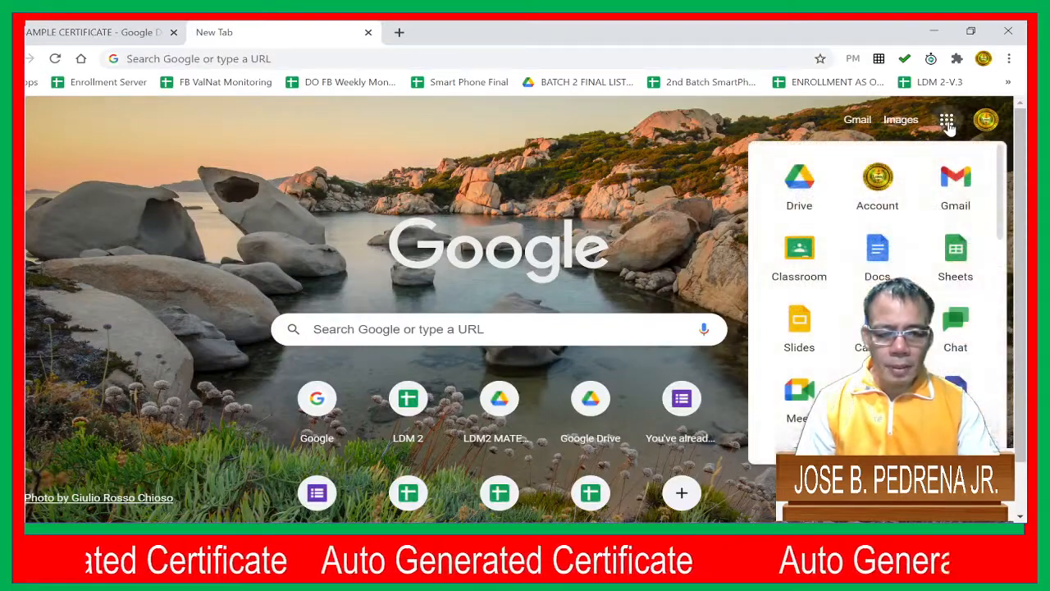
pyautogui.scroll(-4, 877, 287)
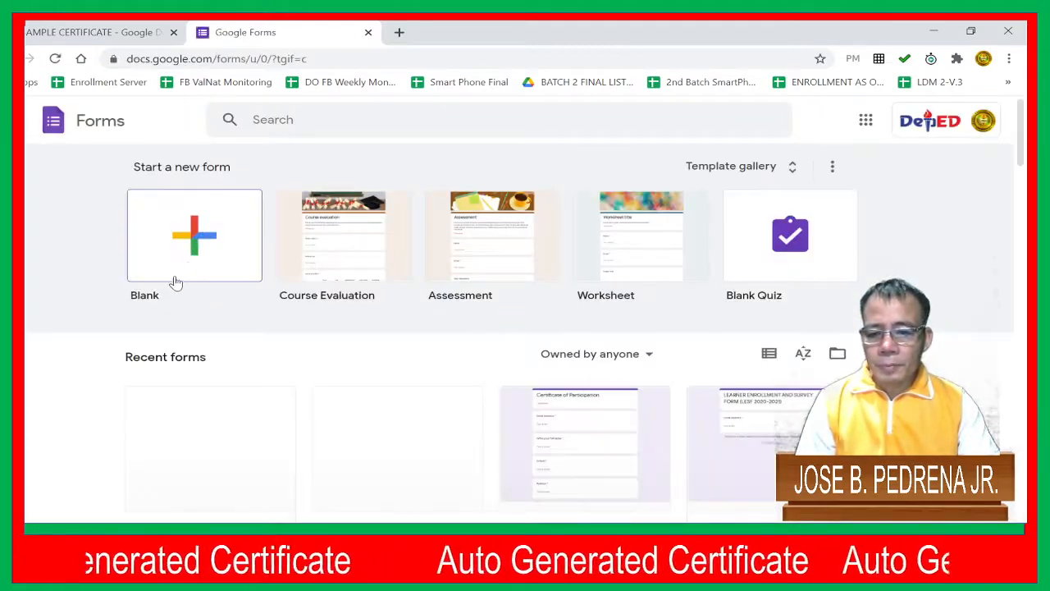
pyautogui.click(160, 261)
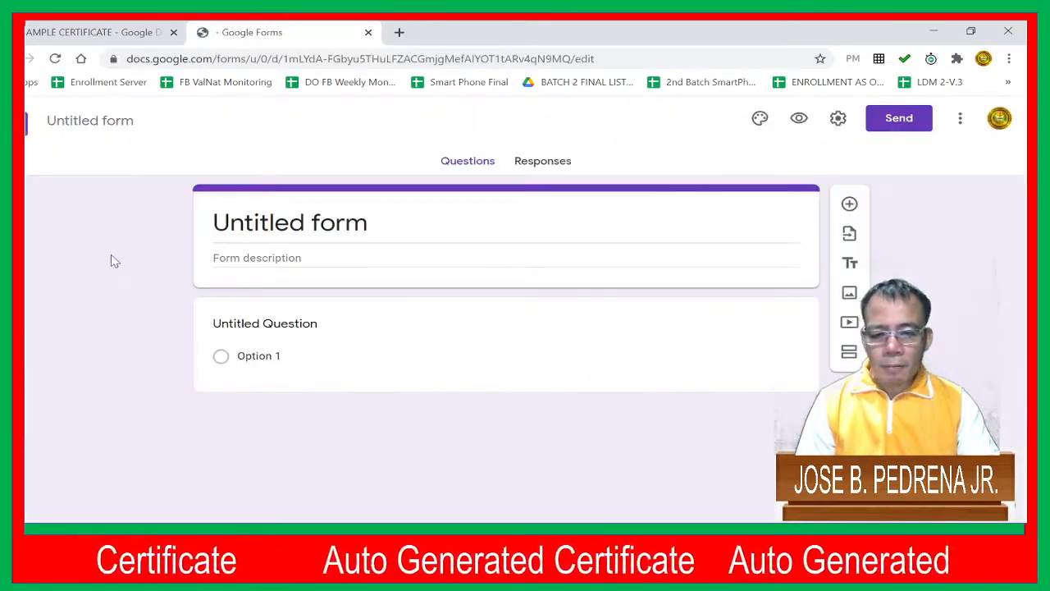
# Replace the untitled form's heading with "Certificate of Participation"
pyautogui.click(297, 231)
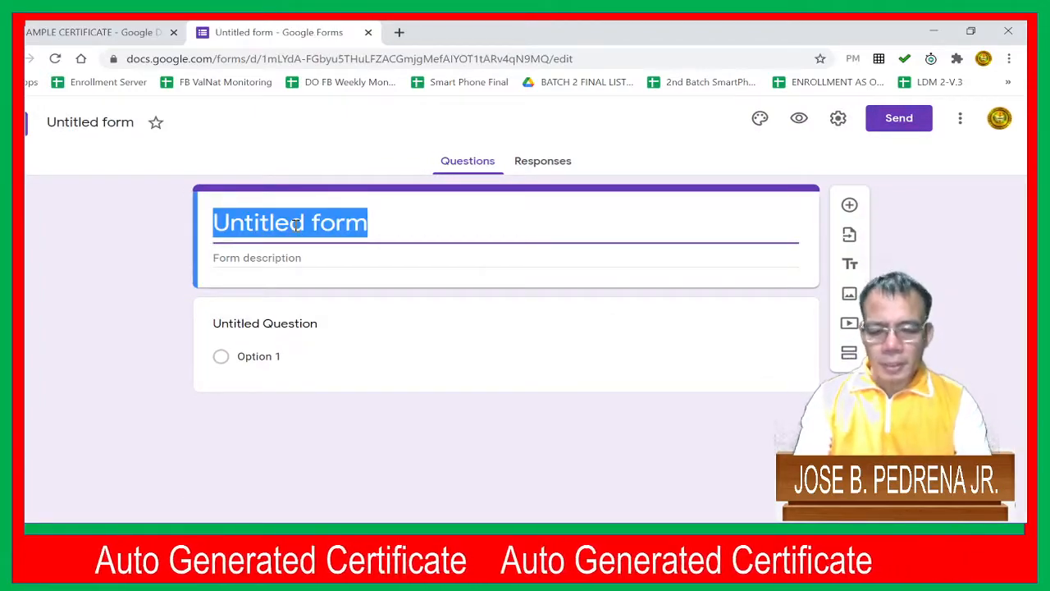
pyautogui.write('Cerfi')
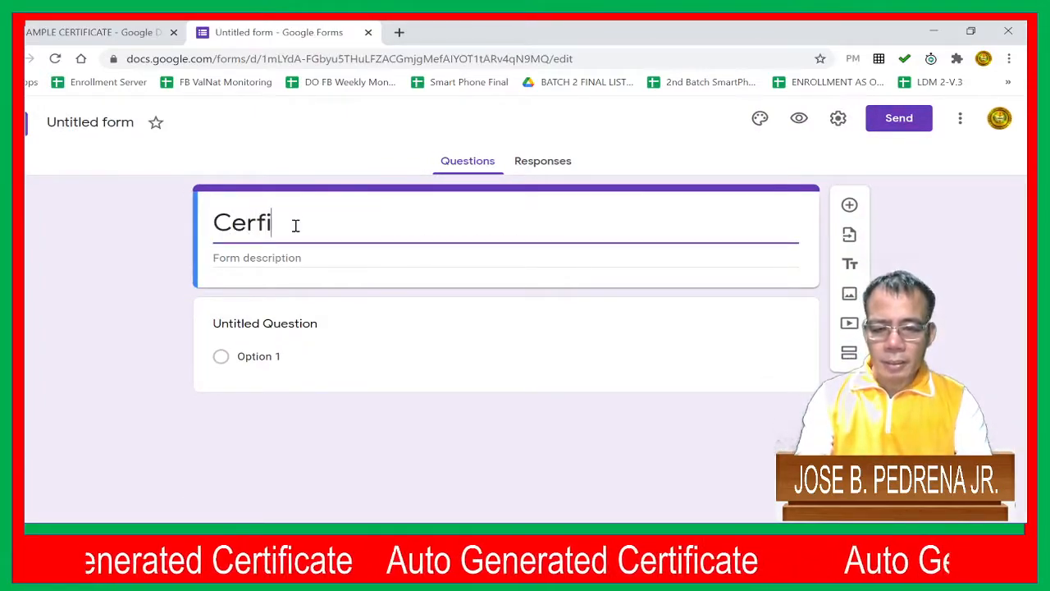
pyautogui.write('catio')
pyautogui.press('BackSpace')
pyautogui.press('BackSpace')
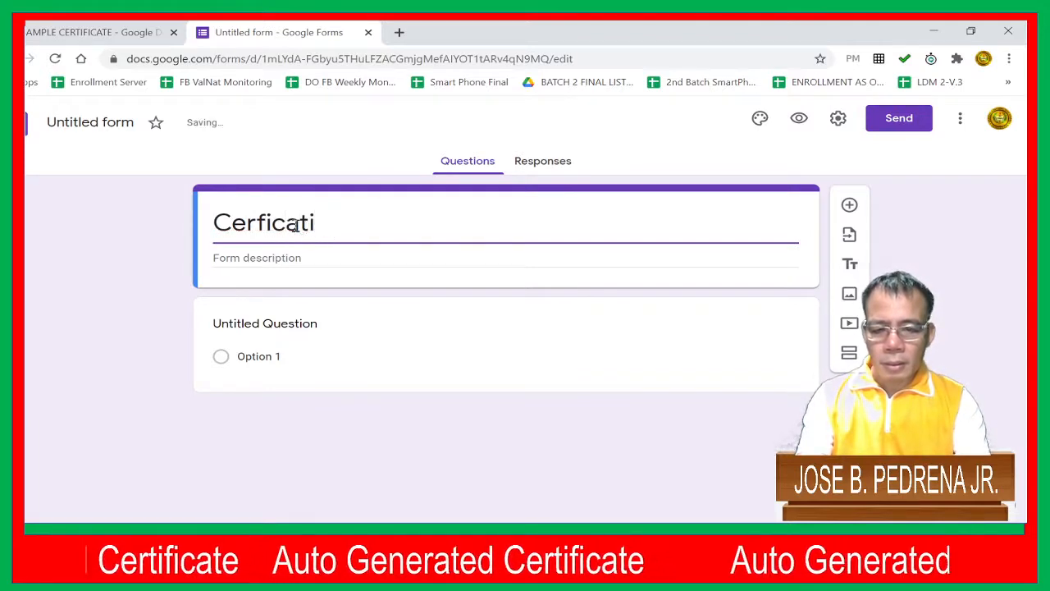
pyautogui.press('BackSpace')
pyautogui.write('e')
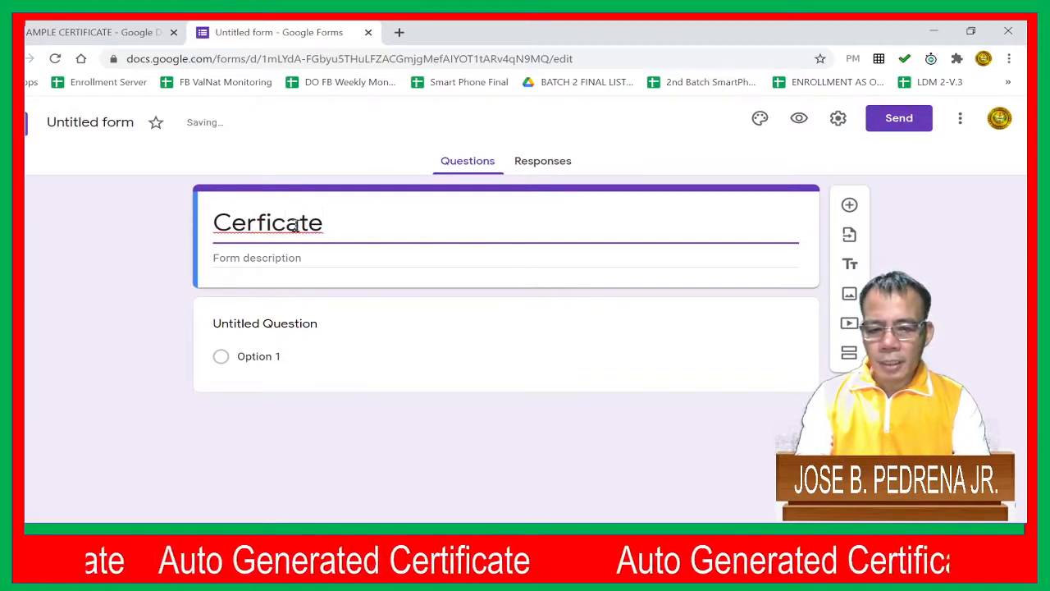
pyautogui.press('BackSpace')
pyautogui.press('BackSpace')
pyautogui.press('BackSpace')
pyautogui.press('BackSpace')
pyautogui.press('BackSpace')
pyautogui.press('BackSpace')
pyautogui.press('BackSpace')
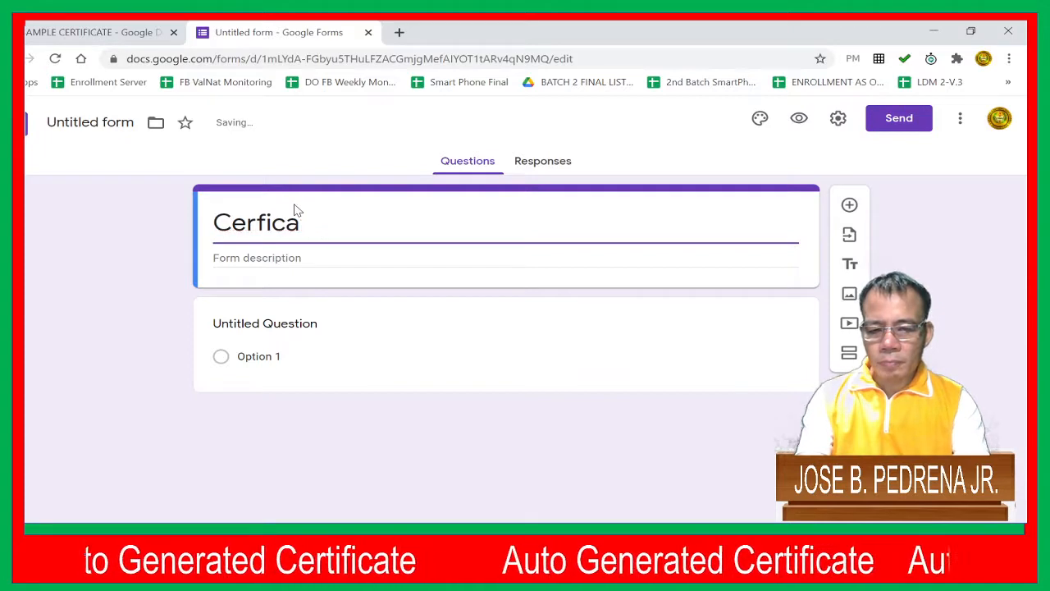
pyautogui.write('tificate of ')
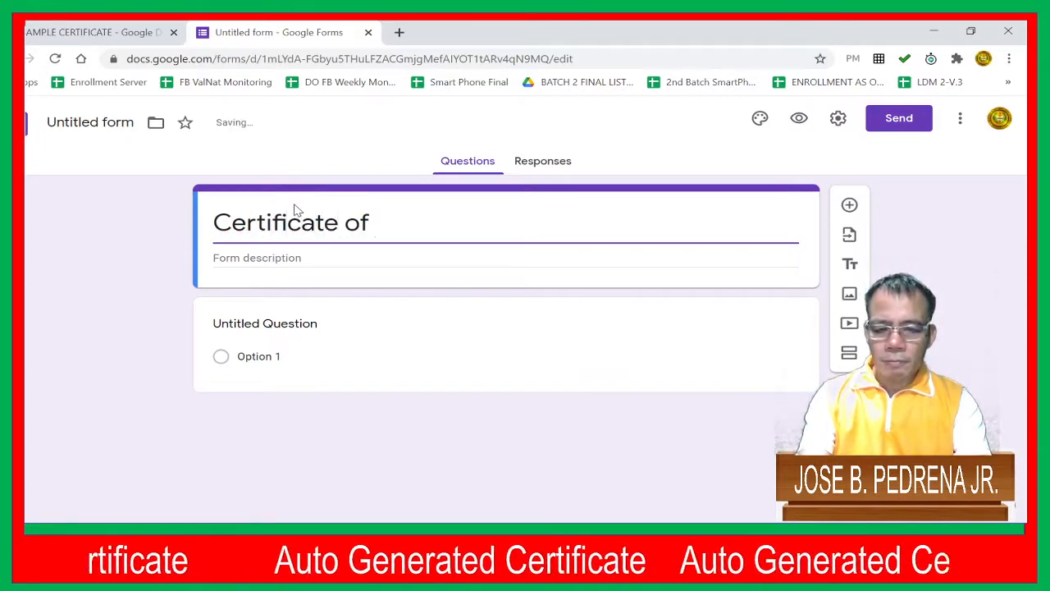
pyautogui.write('Pa')
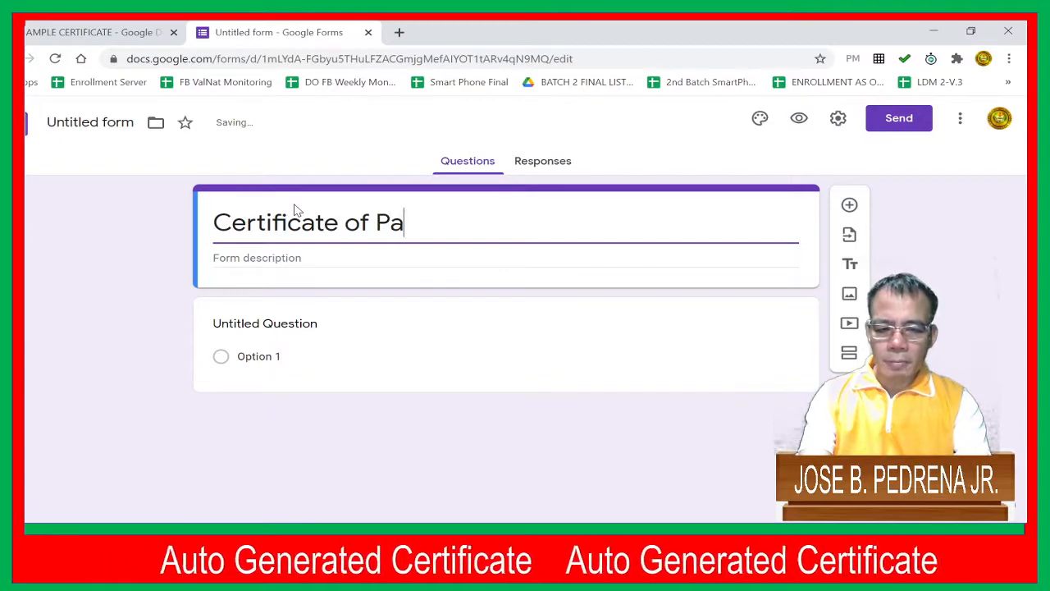
pyautogui.write('r')
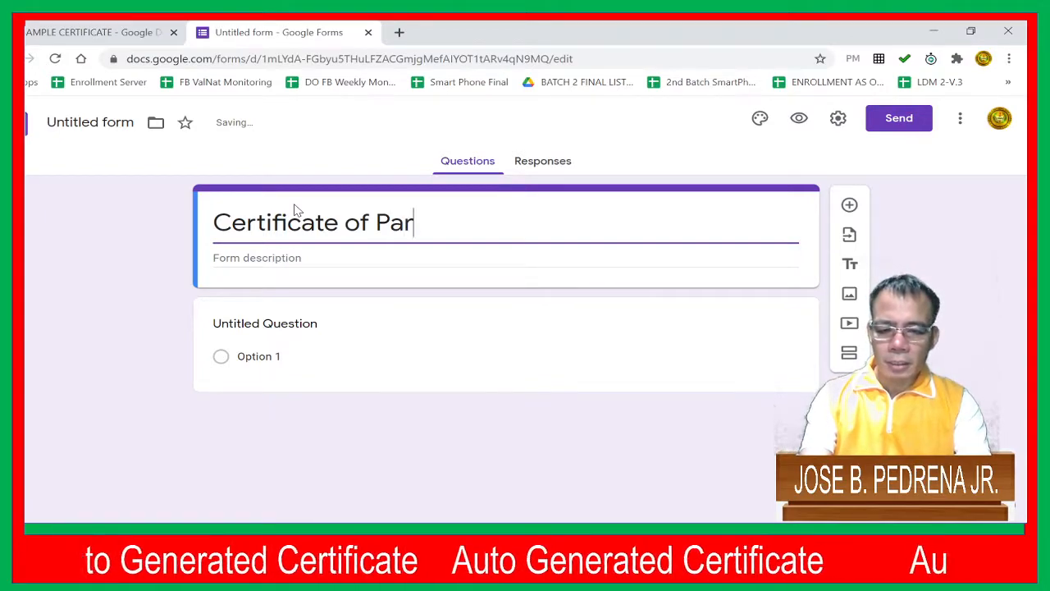
pyautogui.write('ticipation')
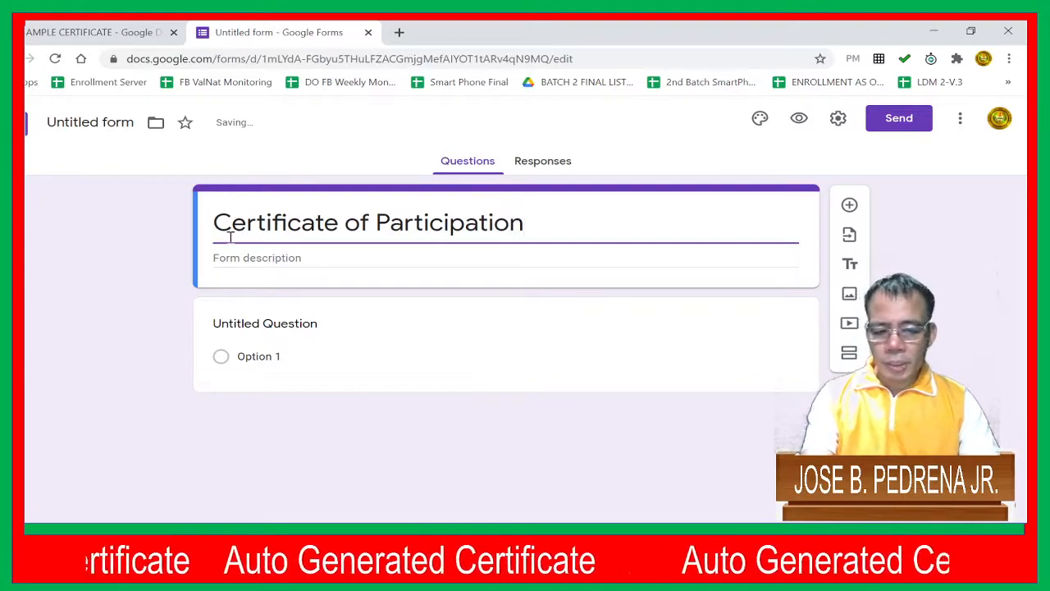
# Title the first question "Write you full name" and make it required
pyautogui.click(238, 325)
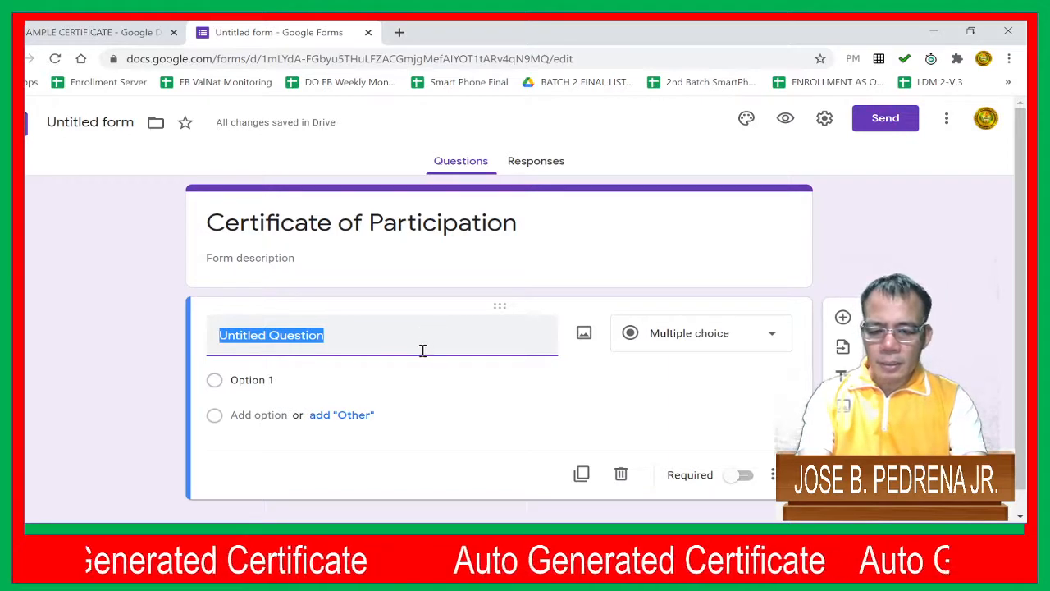
pyautogui.write('Wr')
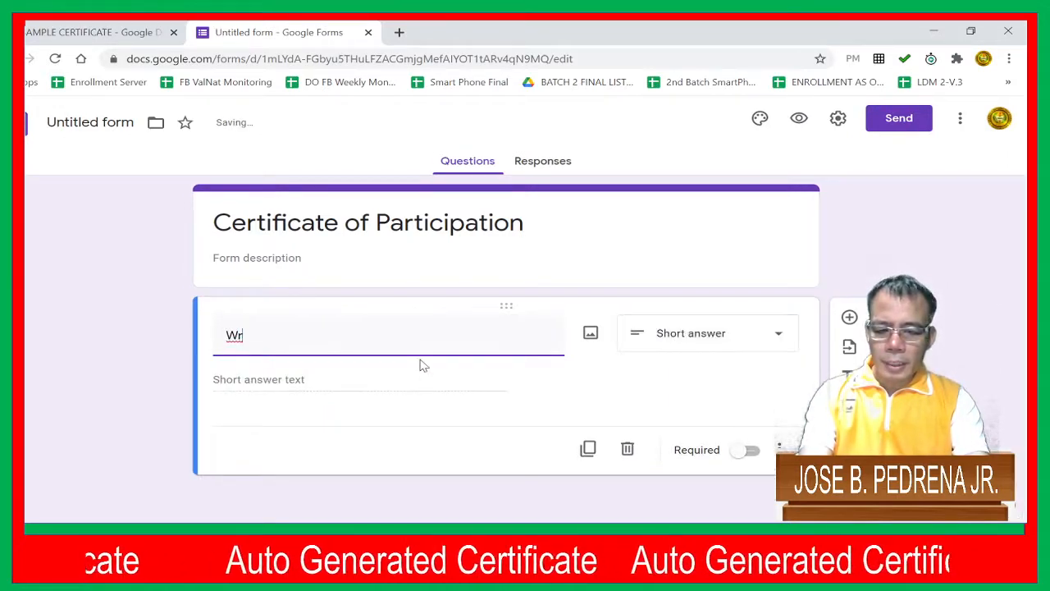
pyautogui.write('ite yo')
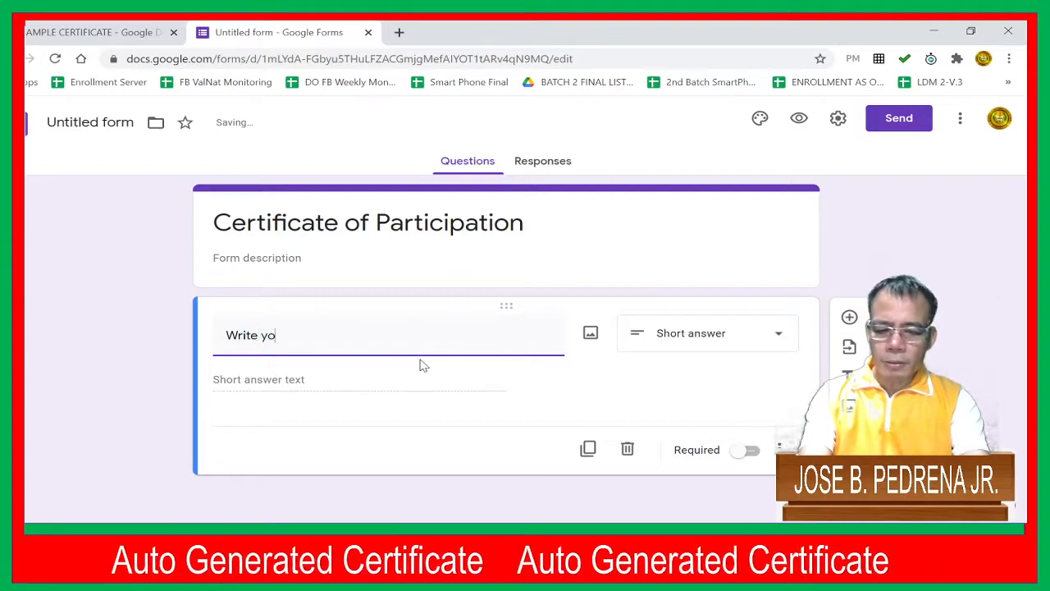
pyautogui.write('u full name')
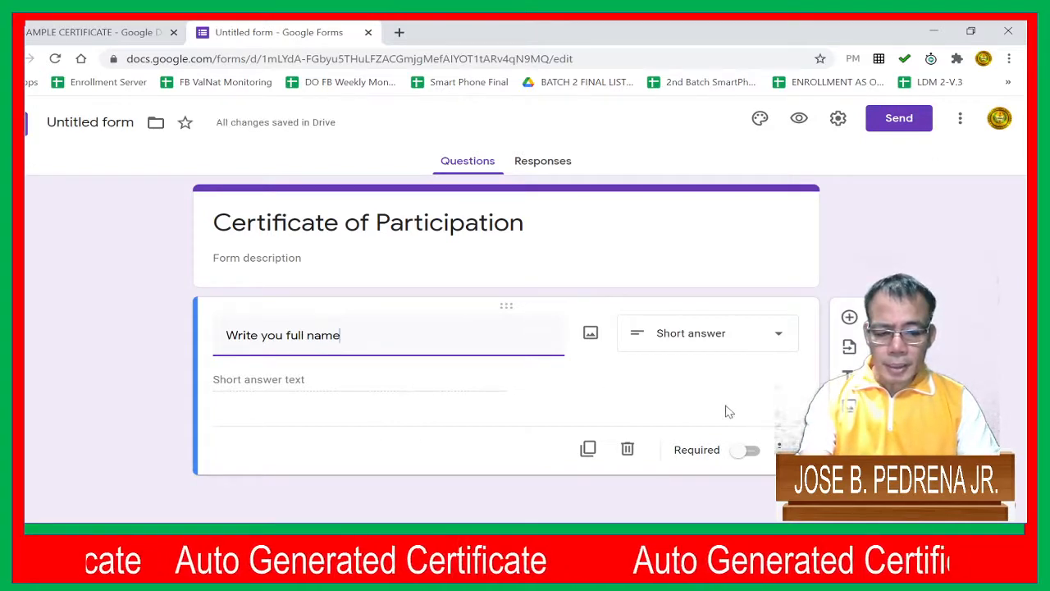
pyautogui.click(751, 458)
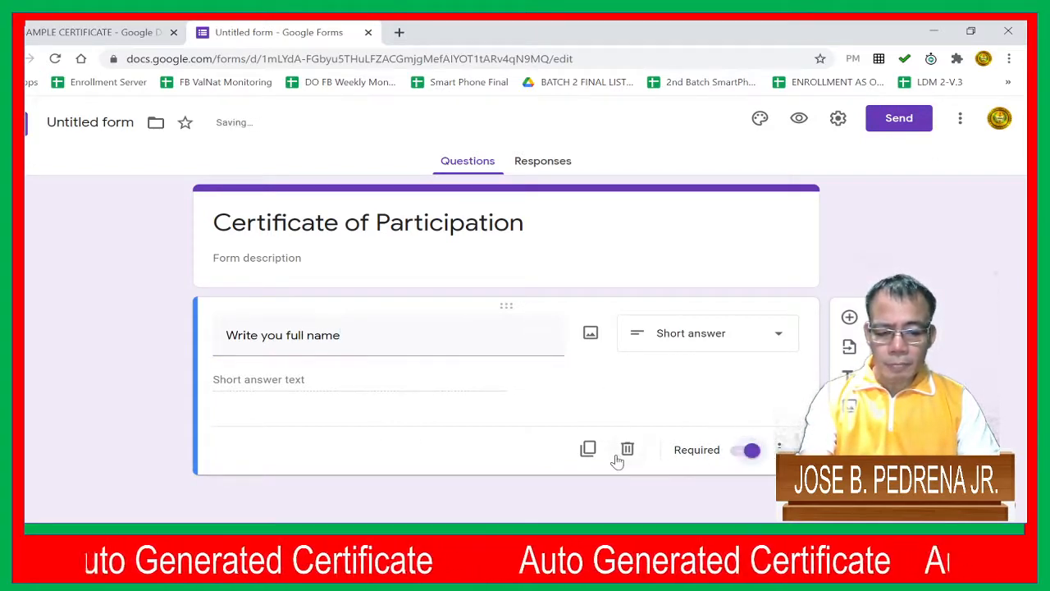
# Duplicate the full name question and retitle the copy "Position"
pyautogui.click(587, 448)
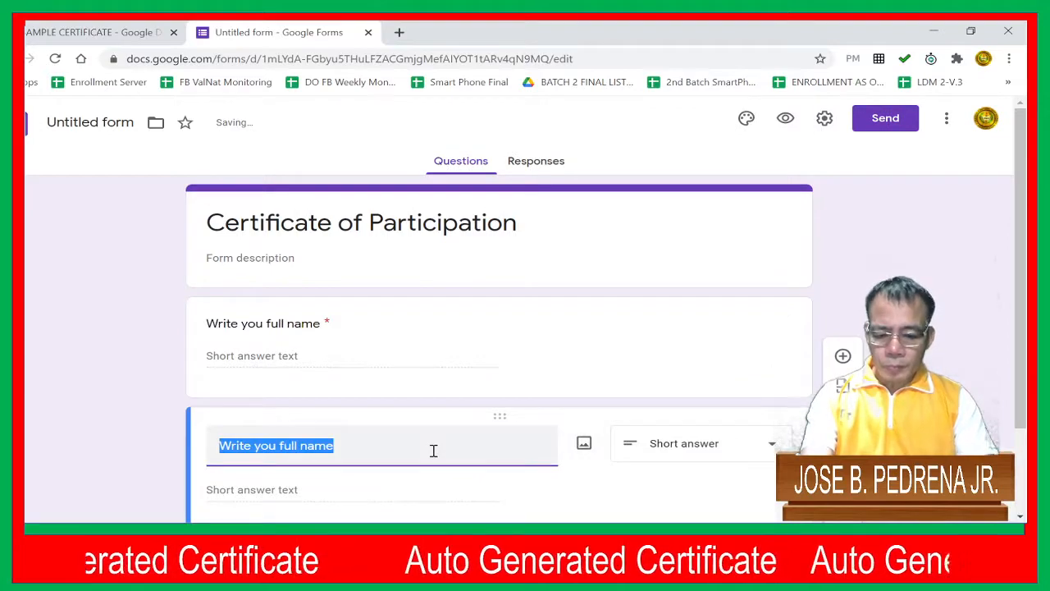
pyautogui.write('Positon')
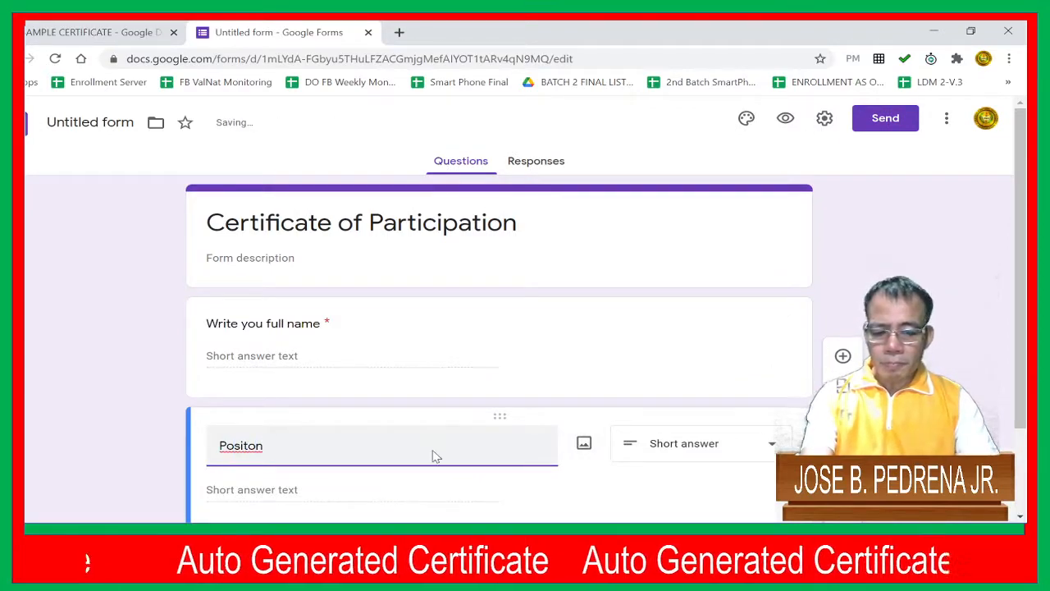
pyautogui.press('BackSpace')
pyautogui.press('BackSpace')
pyautogui.press('BackSpace')
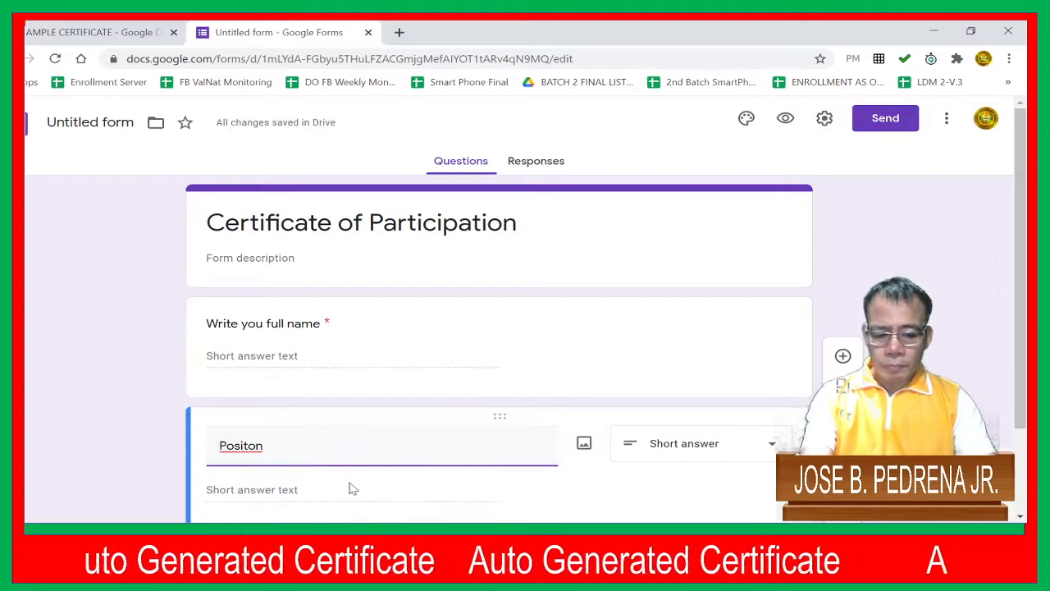
pyautogui.write('ion')
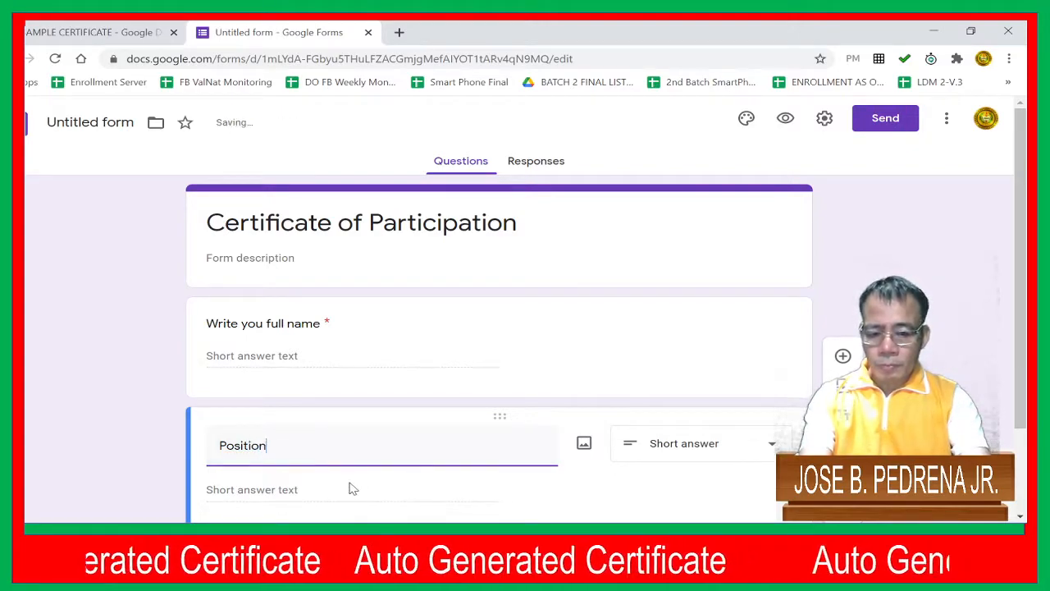
# Duplicate the Position question and retitle the copy "School"
pyautogui.scroll(-2, 575, 458)
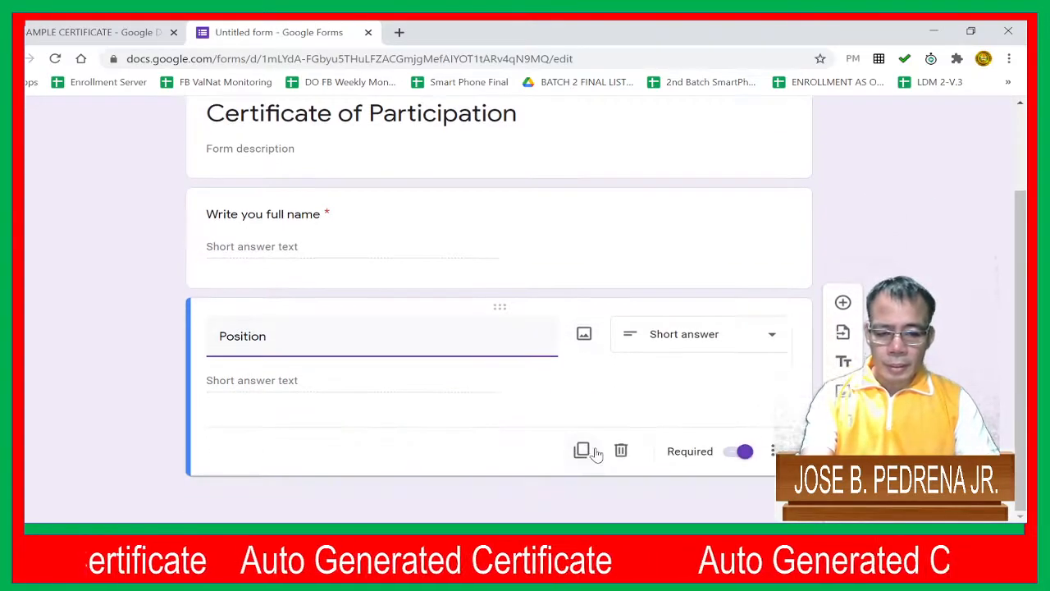
pyautogui.click(584, 462)
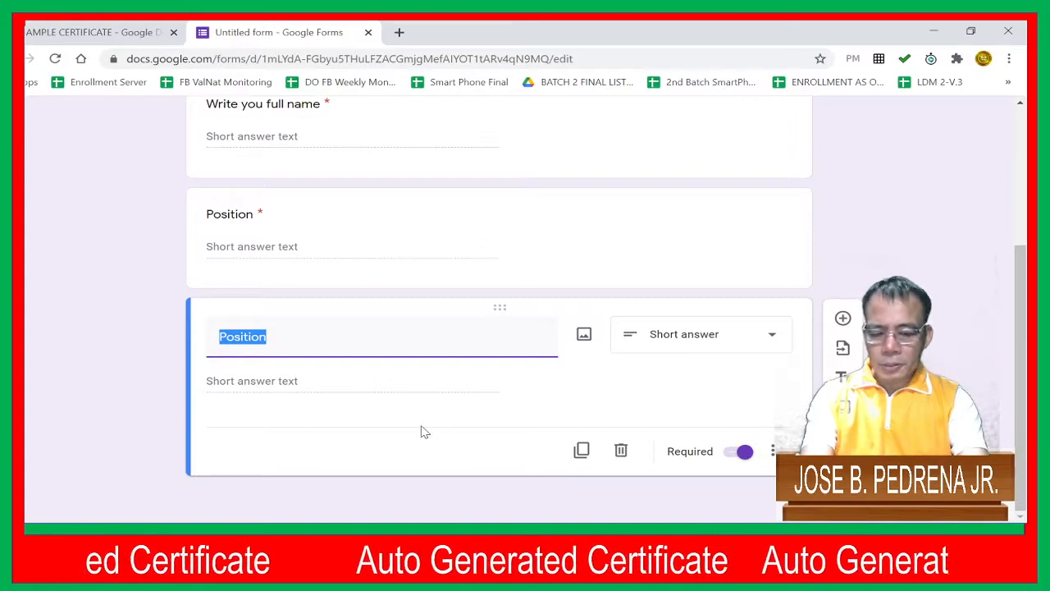
pyautogui.write('School')
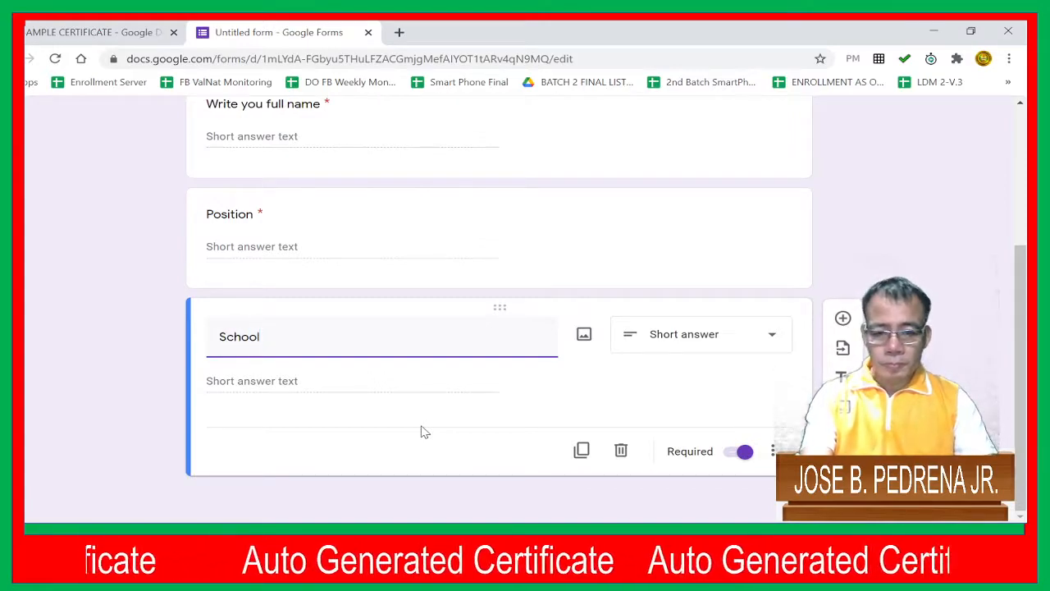
# Duplicate the School question, retitle the copy "Address" and look over the form's questions
pyautogui.click(582, 450)
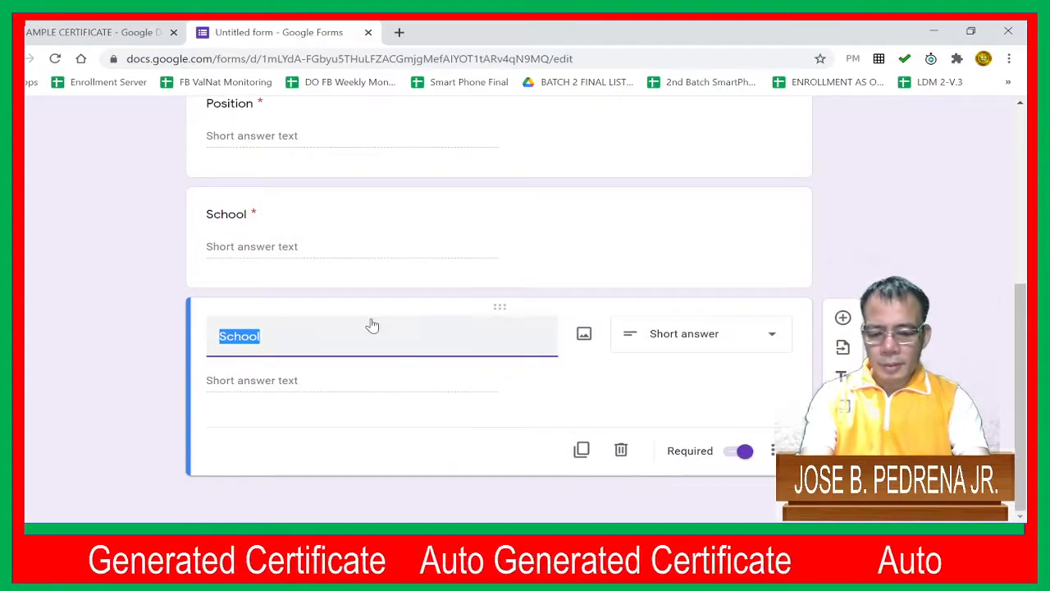
pyautogui.write('Addre')
pyautogui.write('ss')
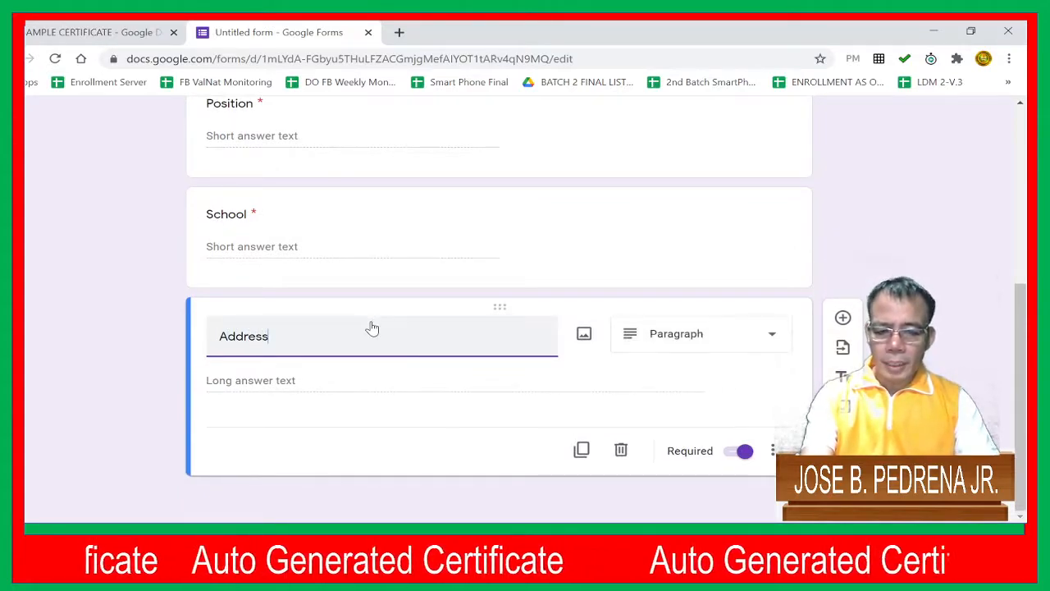
pyautogui.scroll(3, 481, 363)
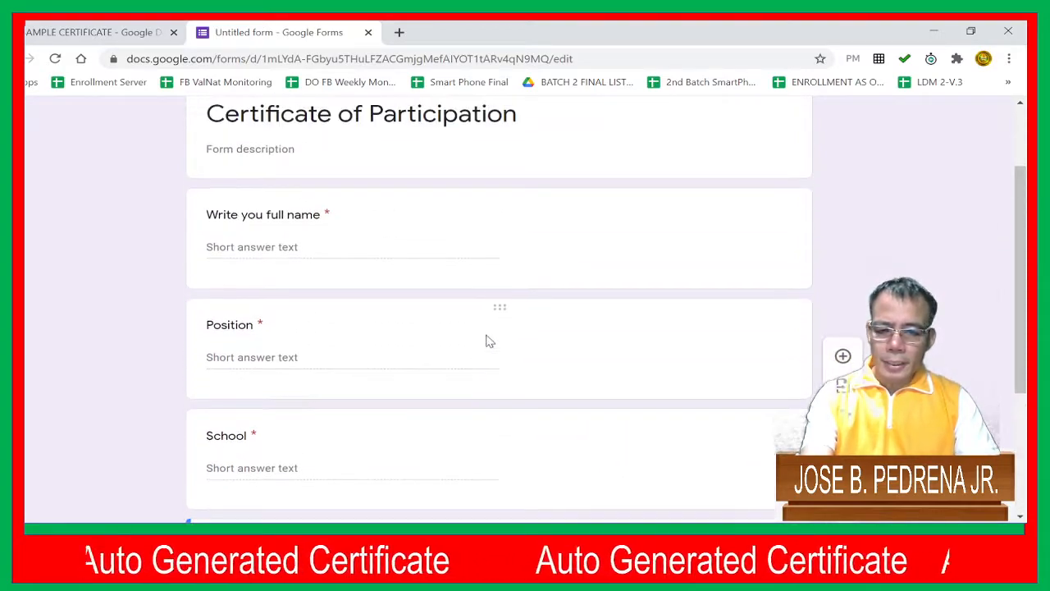
pyautogui.scroll(-1, 498, 291)
pyautogui.scroll(-2, 498, 294)
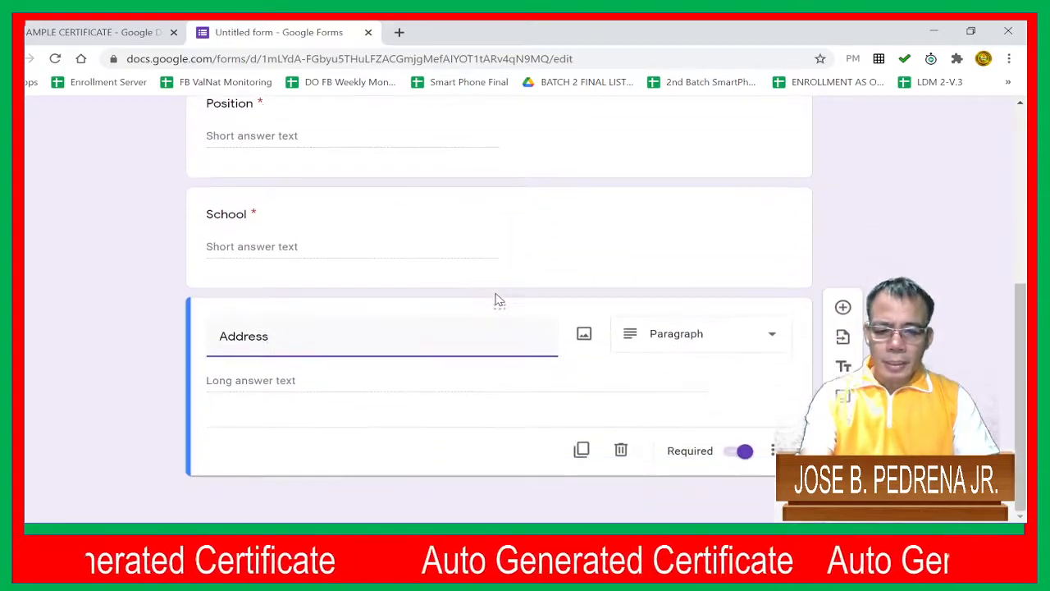
# Create a new spreadsheet named "Untitled form (Responses)" as the destination for the form's responses
pyautogui.scroll(5, 575, 312)
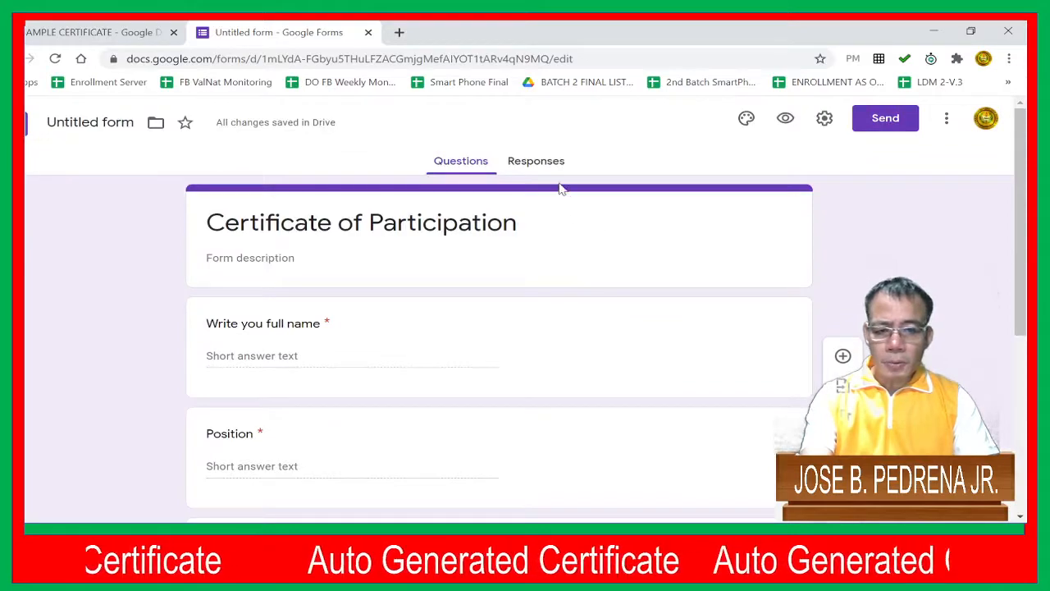
pyautogui.click(533, 168)
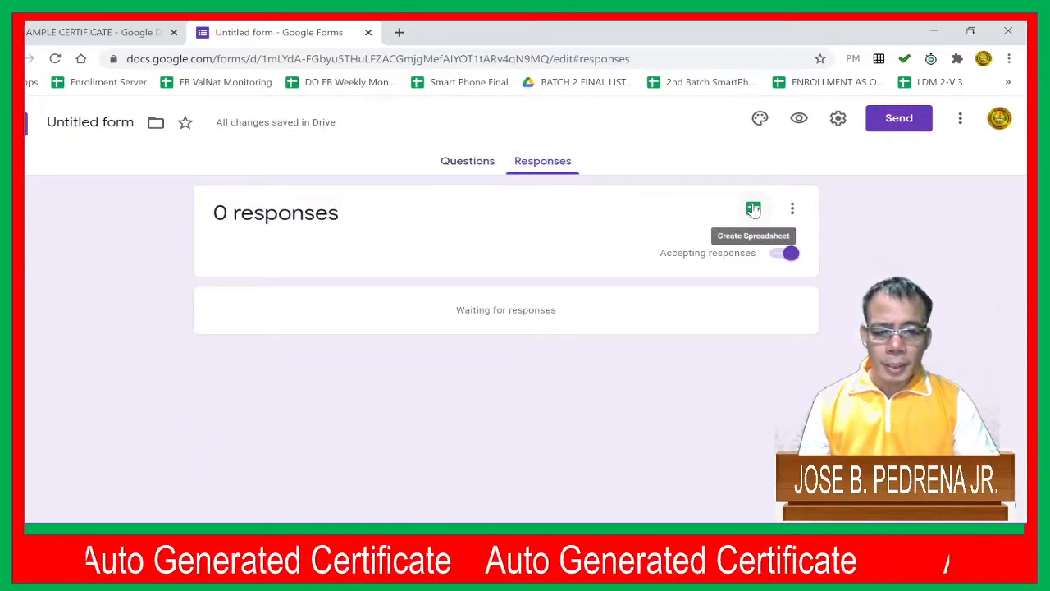
pyautogui.click(754, 210)
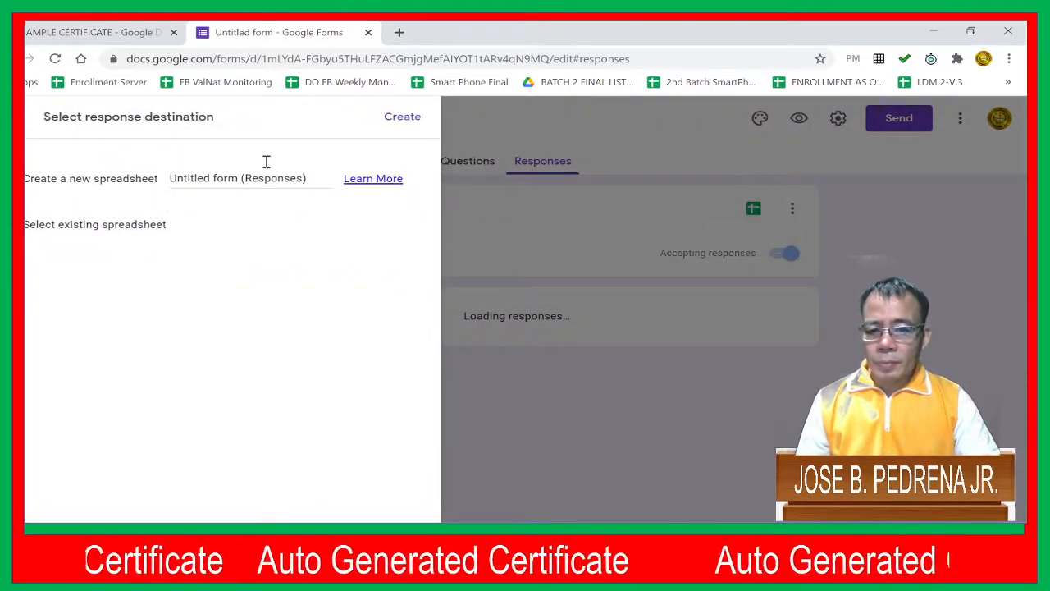
pyautogui.click(391, 120)
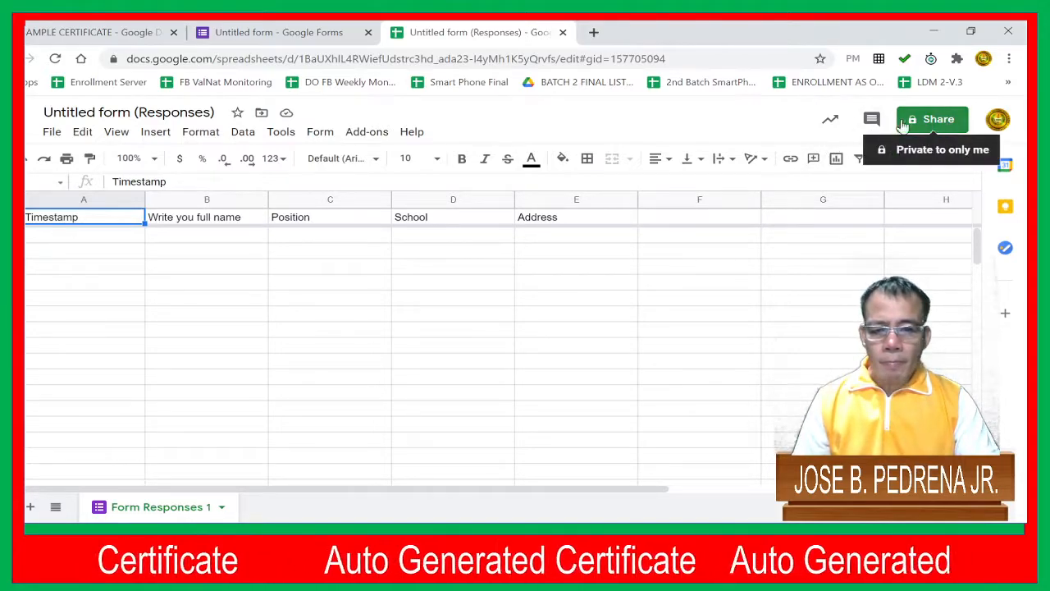
# Return to the form and set its file name to "Certificate of Participation"
pyautogui.click(287, 25)
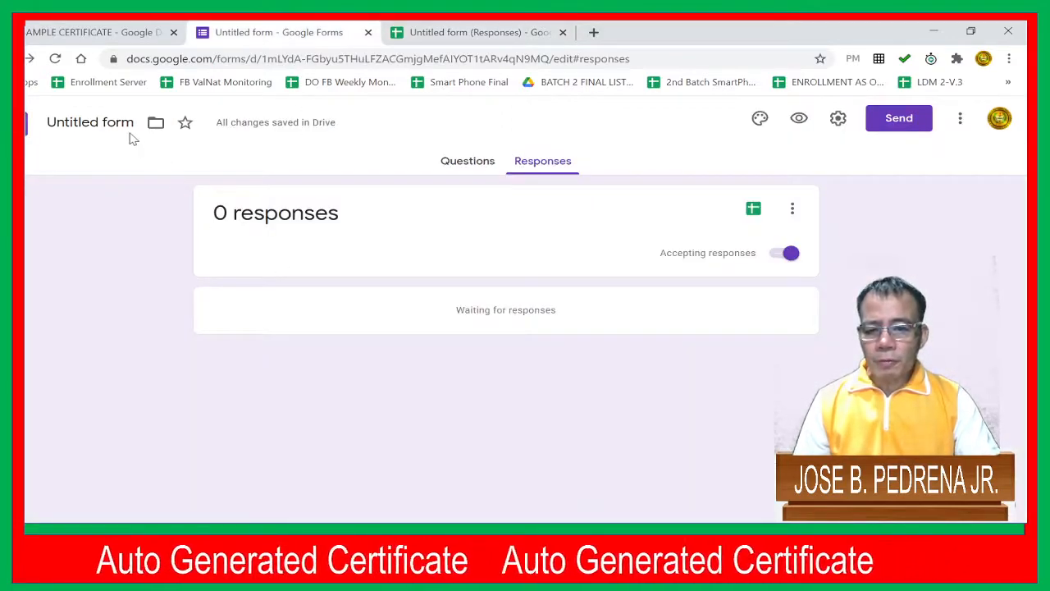
pyautogui.click(102, 118)
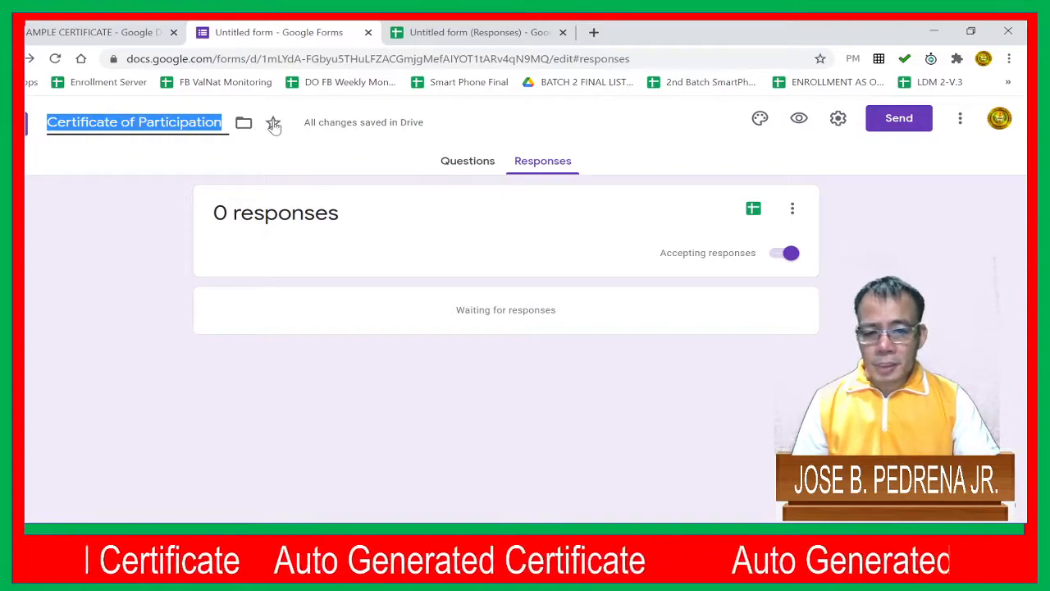
# Turn on email address collection with response receipts set to Always in the form settings and save them
pyautogui.click(838, 118)
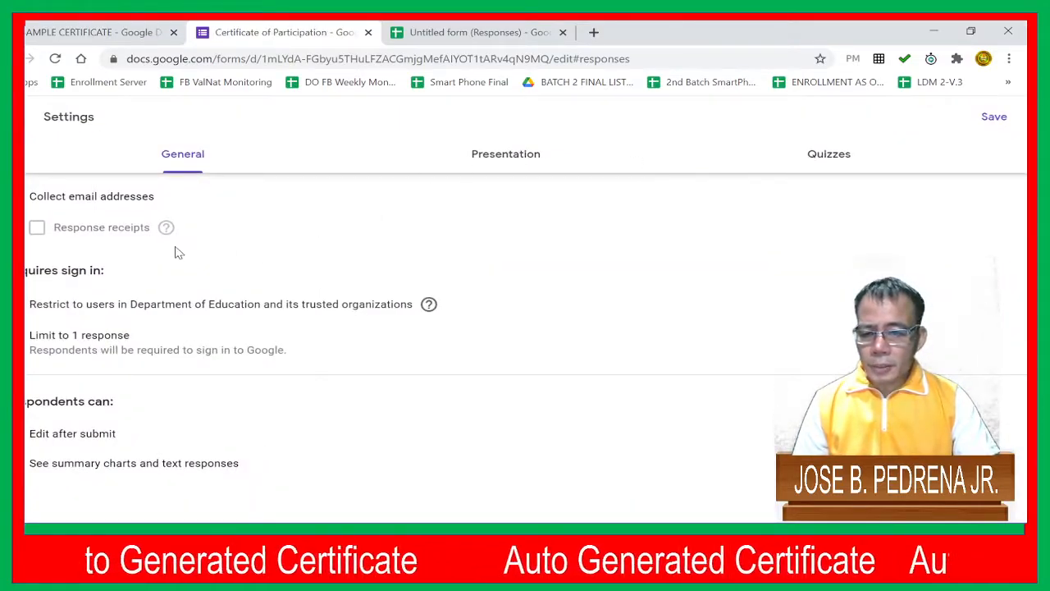
pyautogui.click(13, 196)
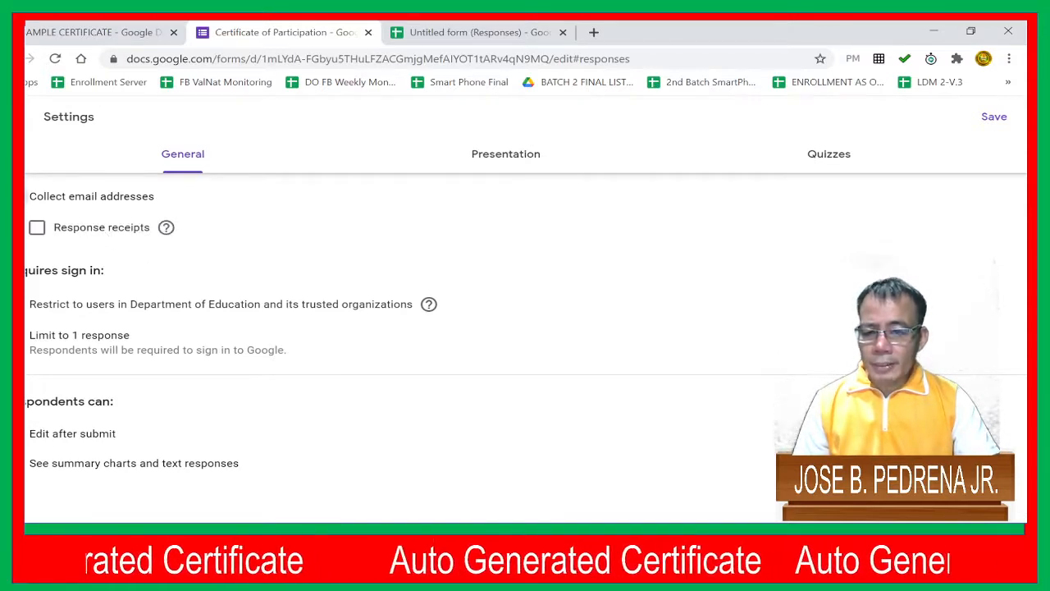
pyautogui.click(36, 229)
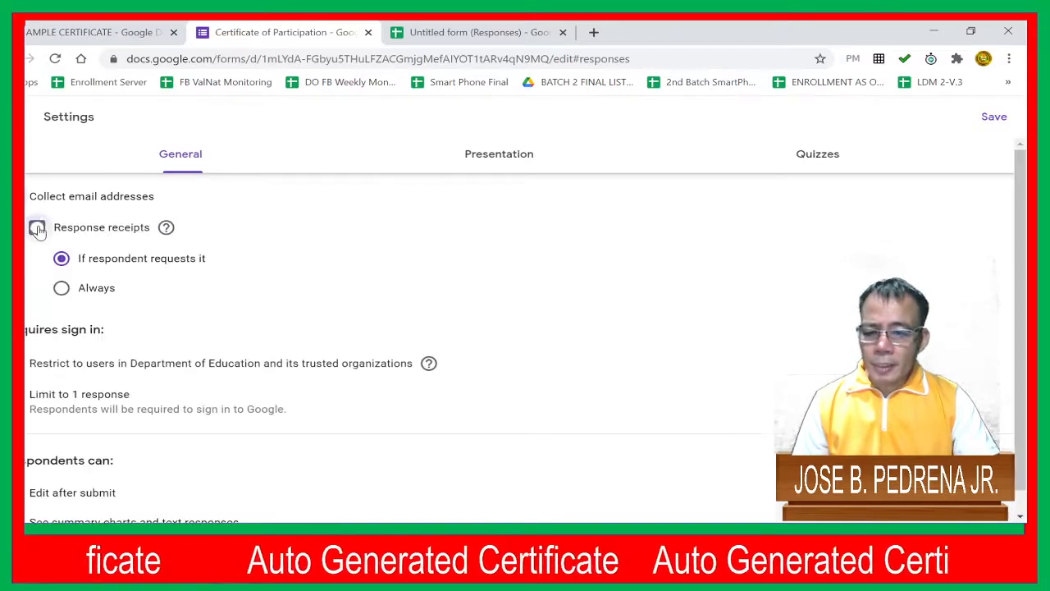
pyautogui.click(60, 287)
pyautogui.scroll(-1, 195, 282)
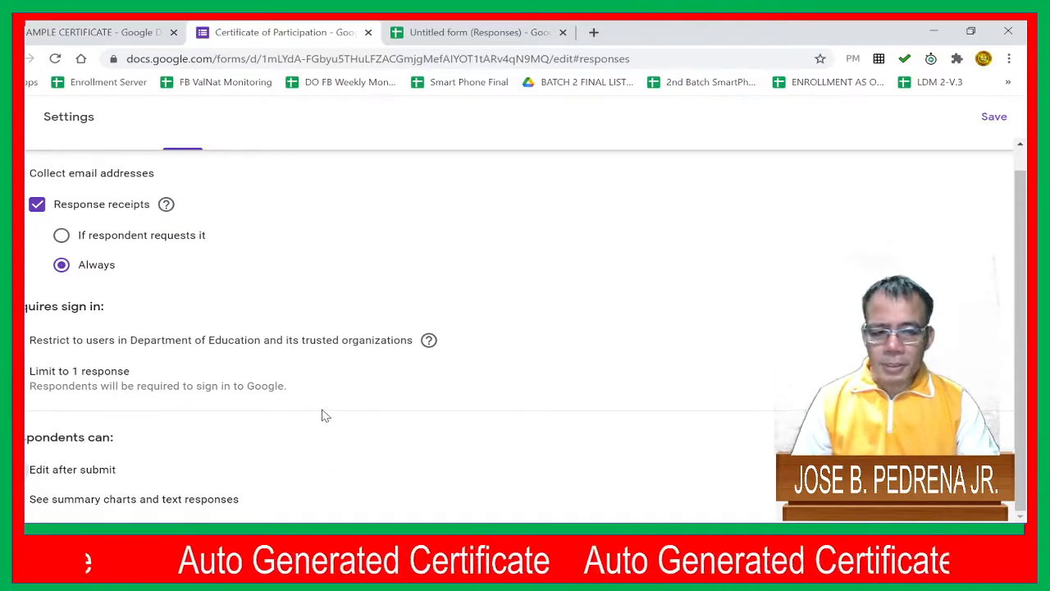
pyautogui.scroll(1, 323, 415)
pyautogui.scroll(-1, 328, 384)
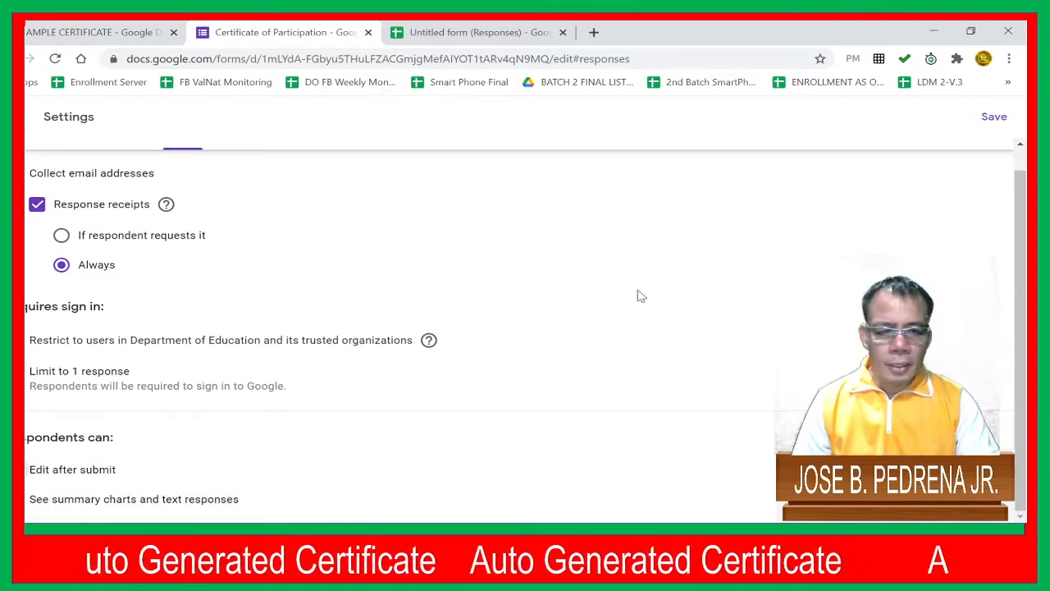
pyautogui.scroll(1, 731, 281)
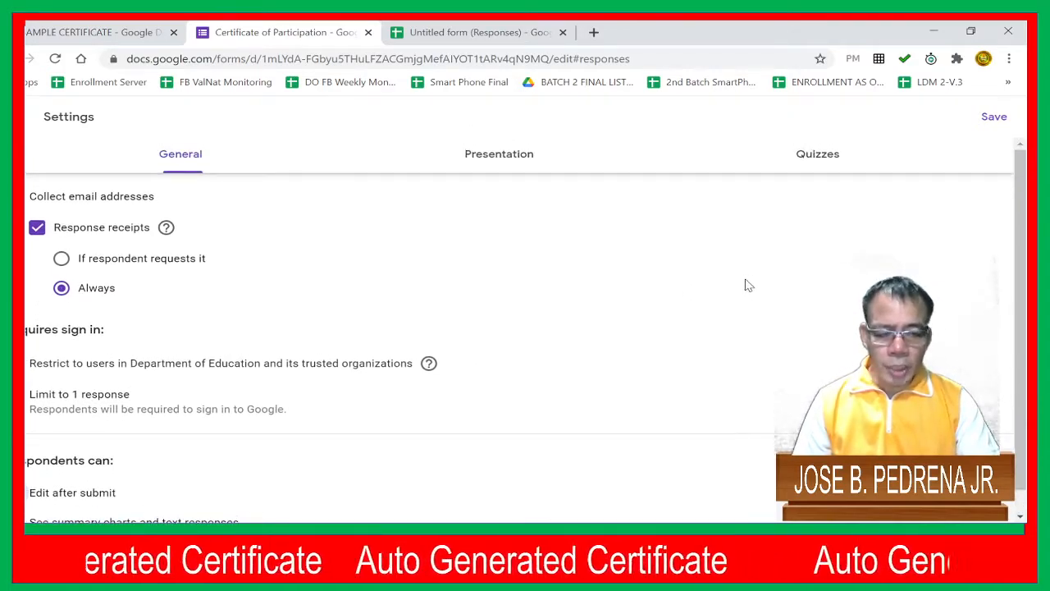
pyautogui.click(993, 117)
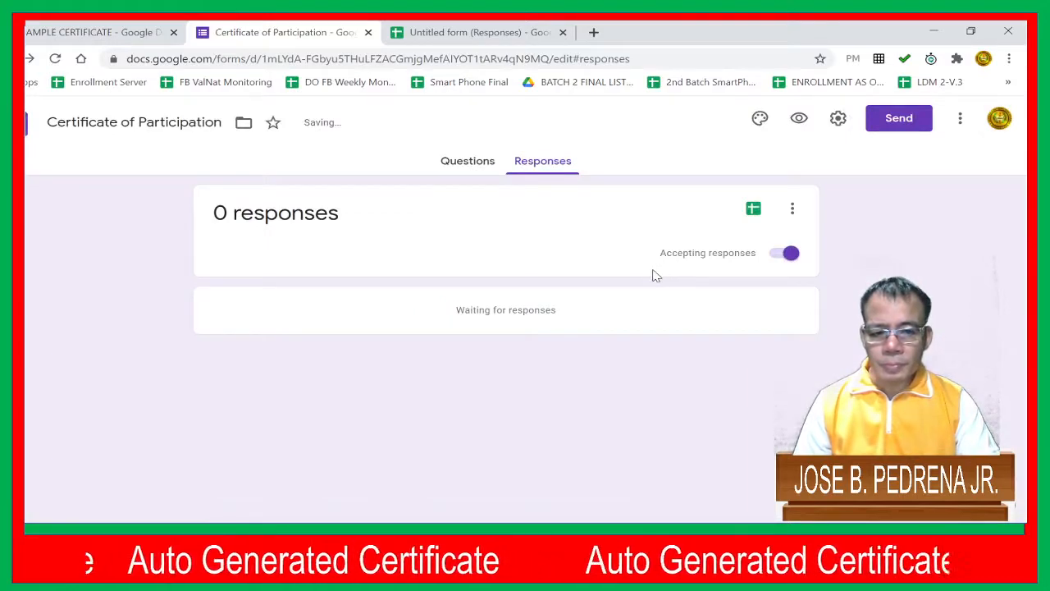
# Generate the shortened share link for the form and copy it
pyautogui.click(898, 119)
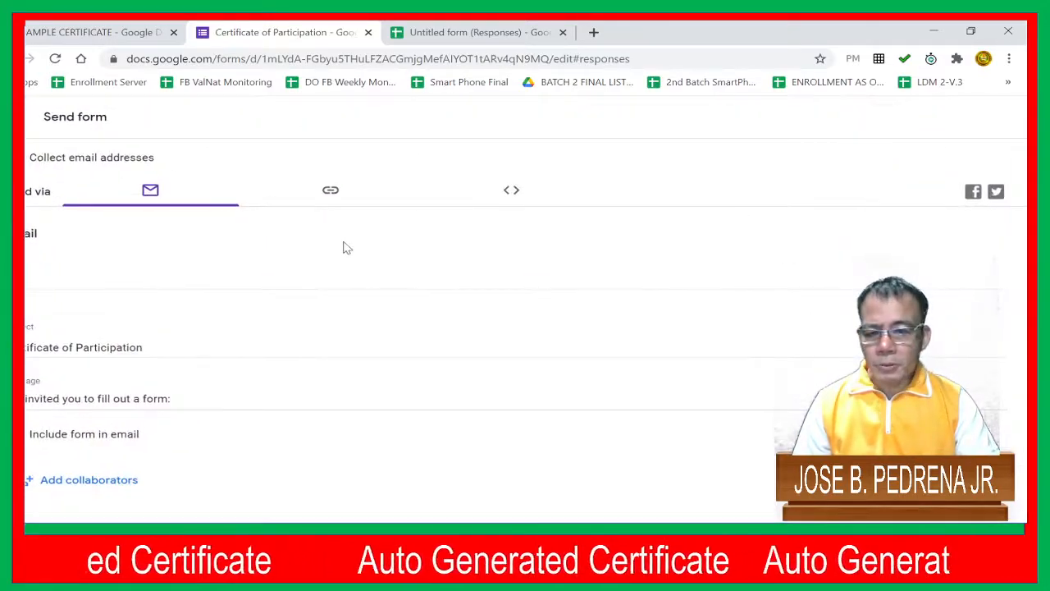
pyautogui.click(328, 191)
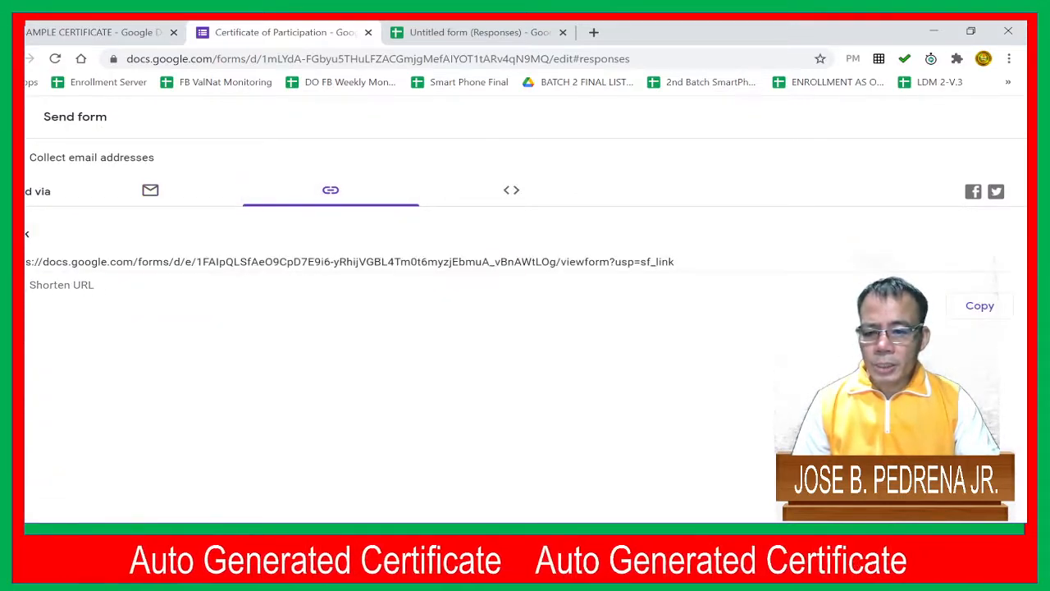
pyautogui.click(113, 287)
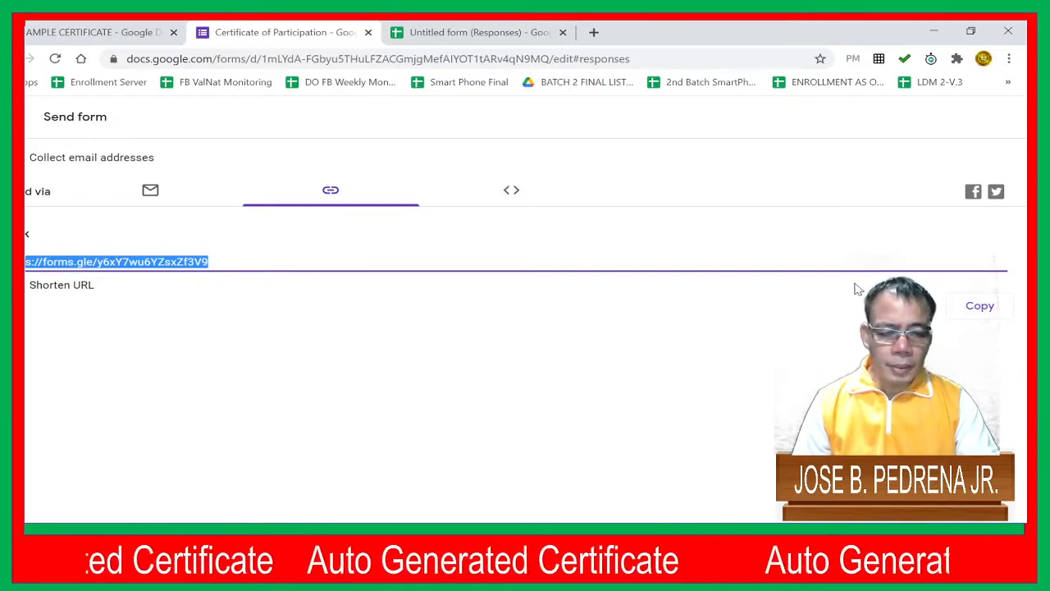
pyautogui.click(991, 305)
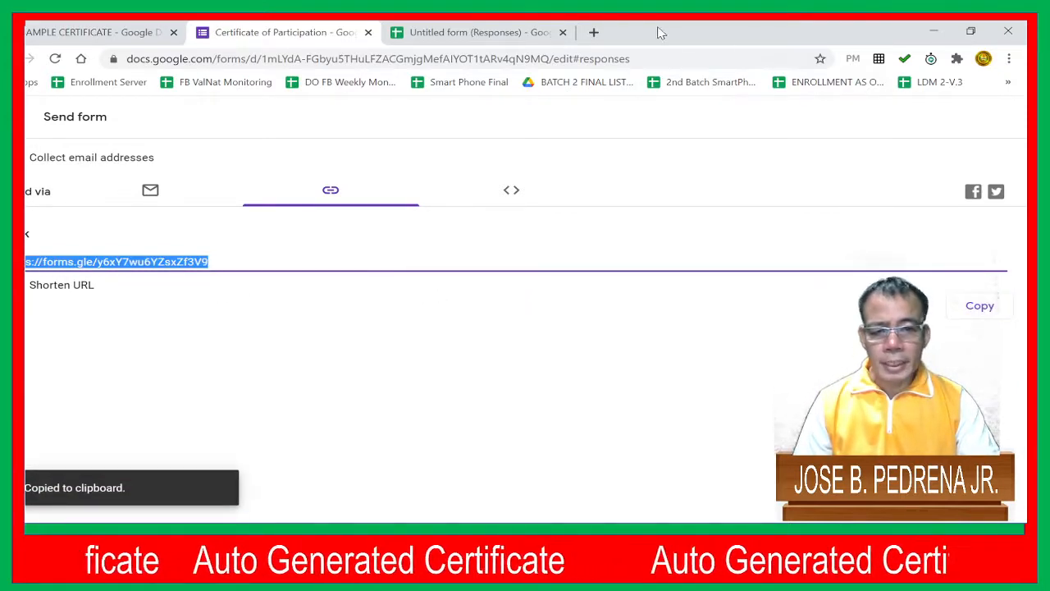
# Open the copied form link in a new browser tab
pyautogui.click(594, 32)
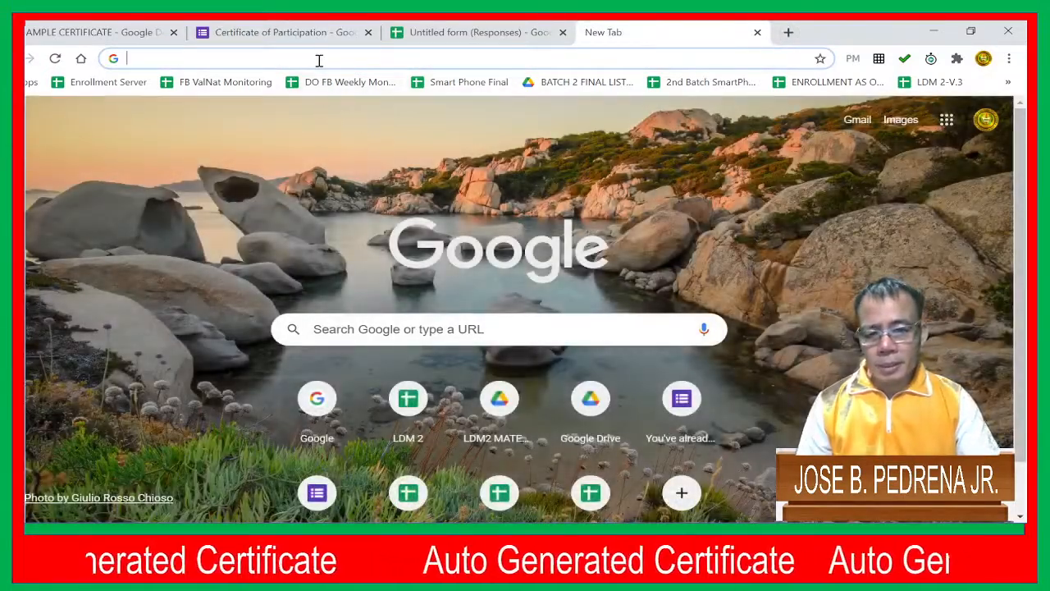
pyautogui.click(319, 59)
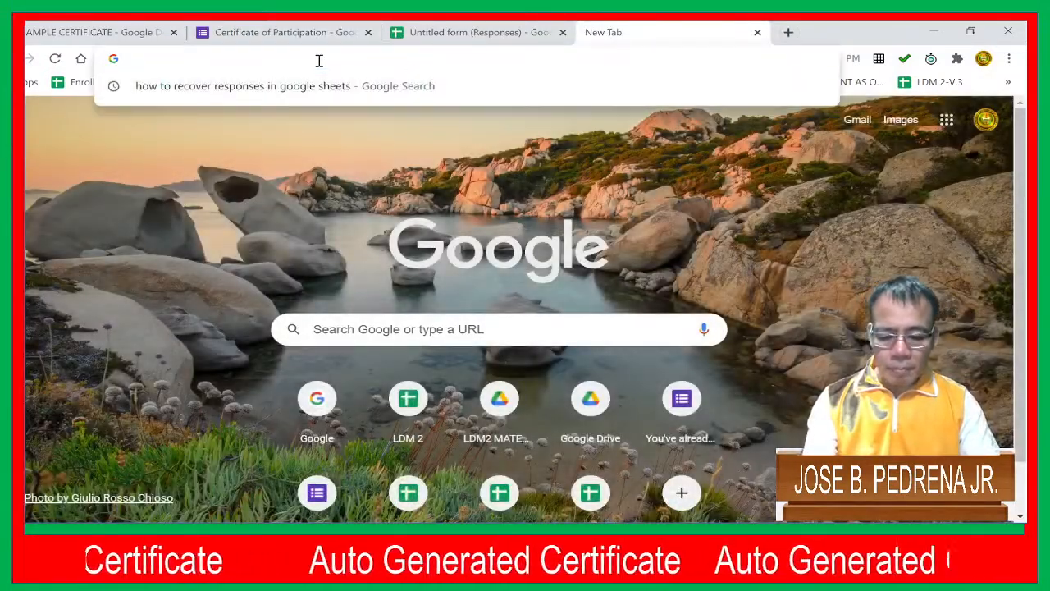
pyautogui.hotkey('ctrl', 'v')
pyautogui.press('Return')
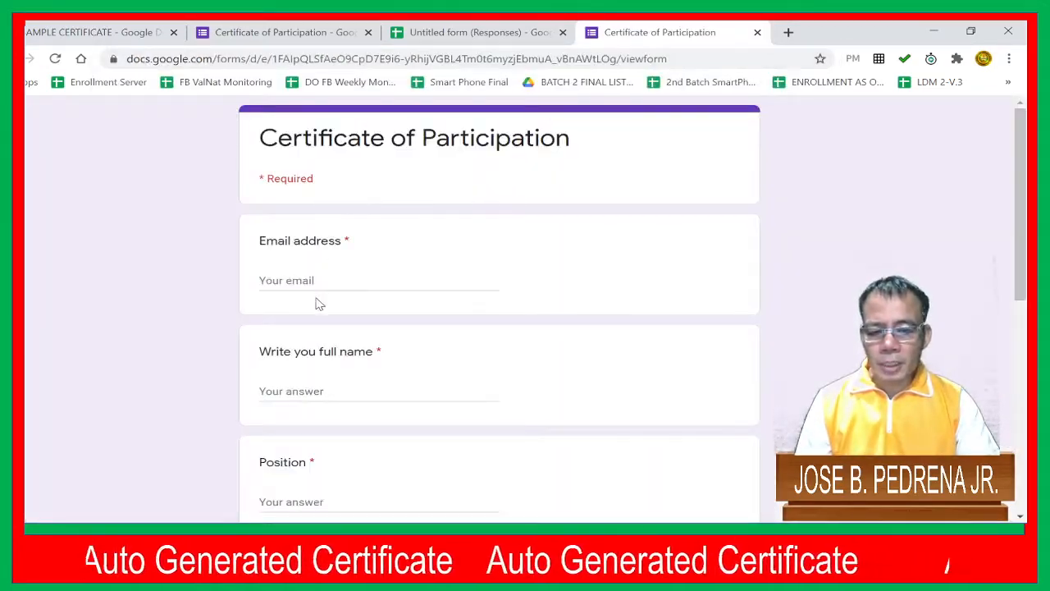
# Fill in the respondent's email address and full name in the live form
pyautogui.click(316, 277)
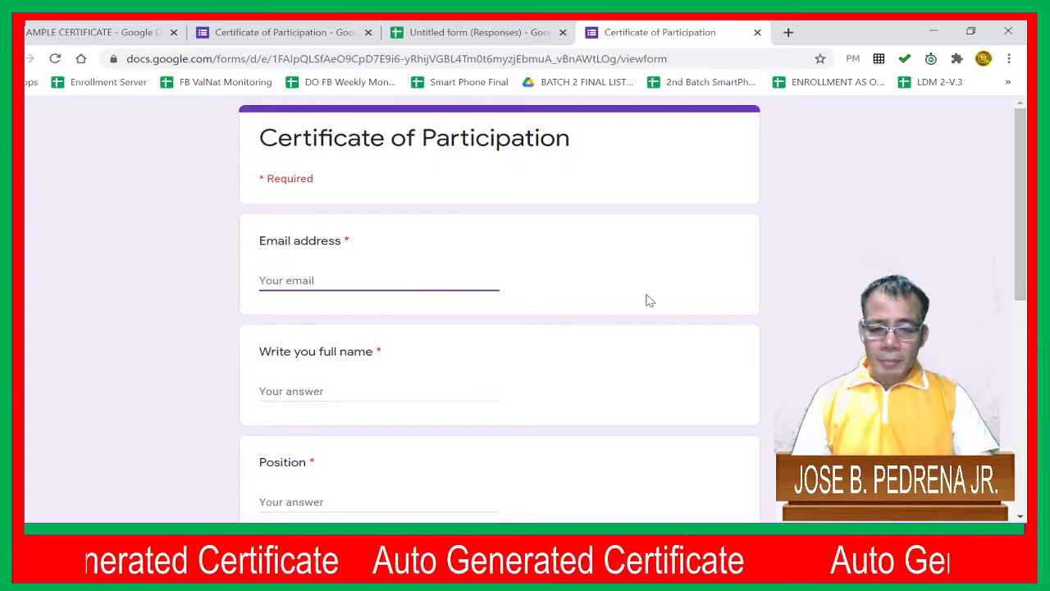
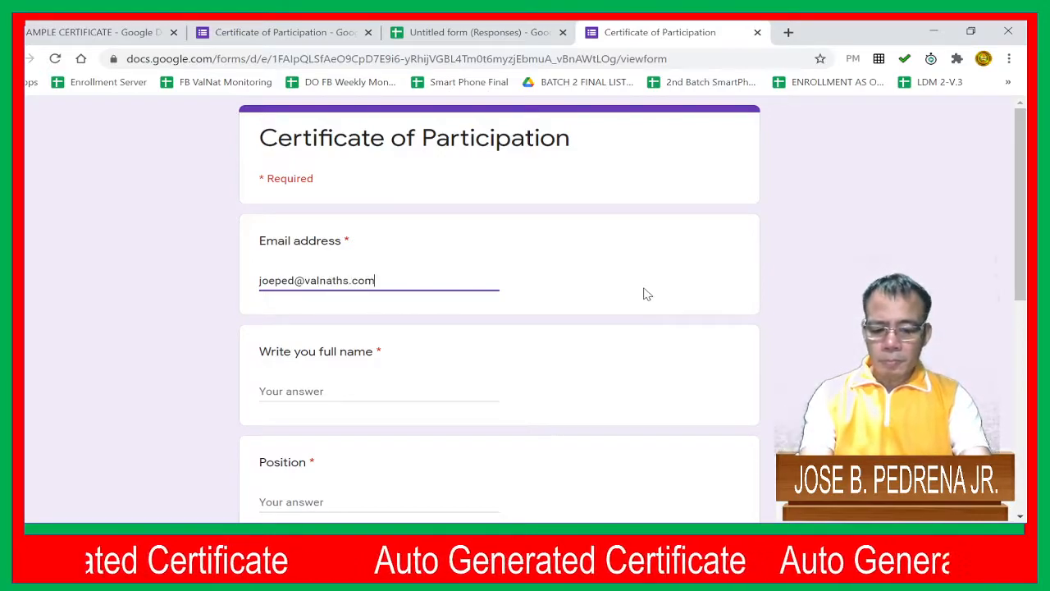
pyautogui.scroll(-2, 646, 294)
pyautogui.click(502, 314)
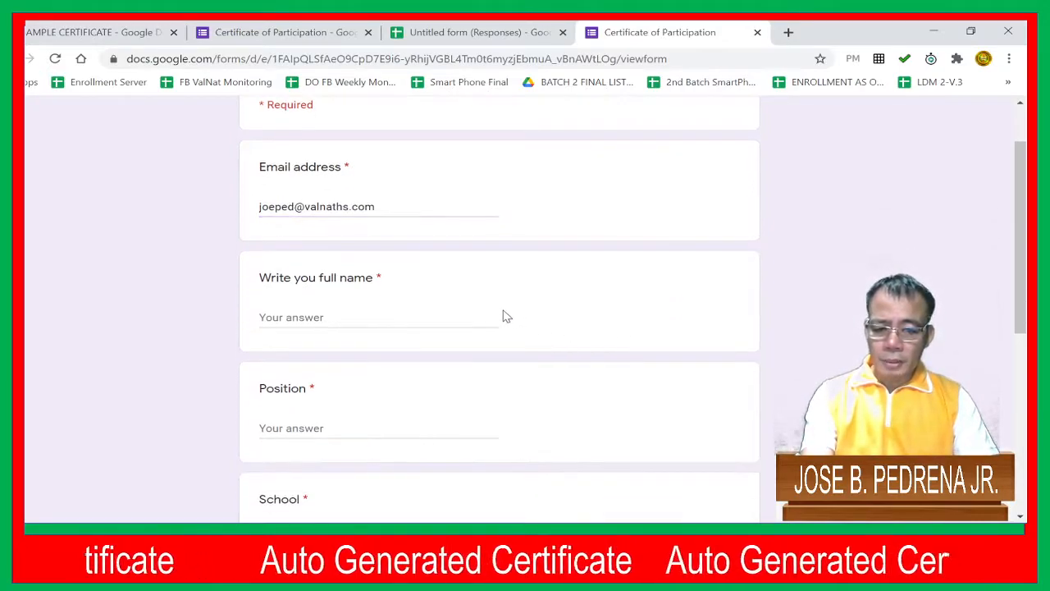
pyautogui.click(442, 319)
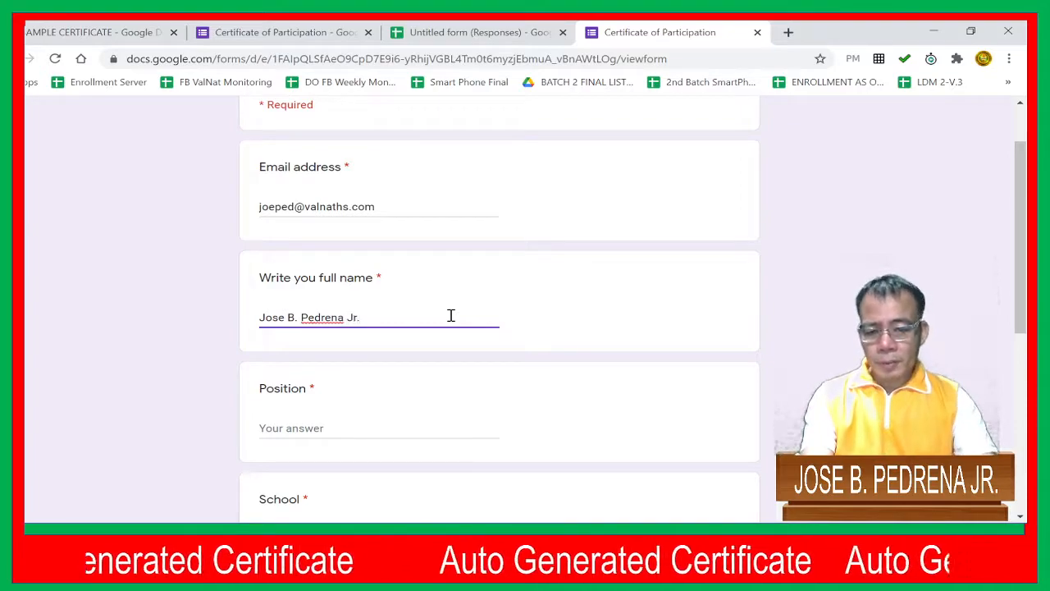
# Answer the Position question with "Master Teacher II"
pyautogui.scroll(-2, 450, 315)
pyautogui.click(364, 272)
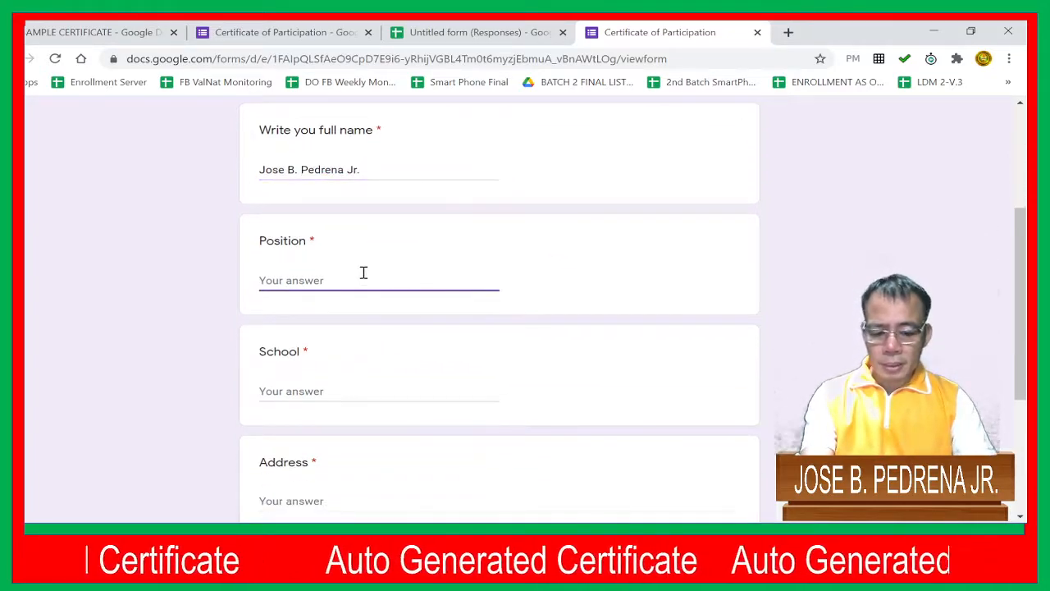
pyautogui.write('Master ')
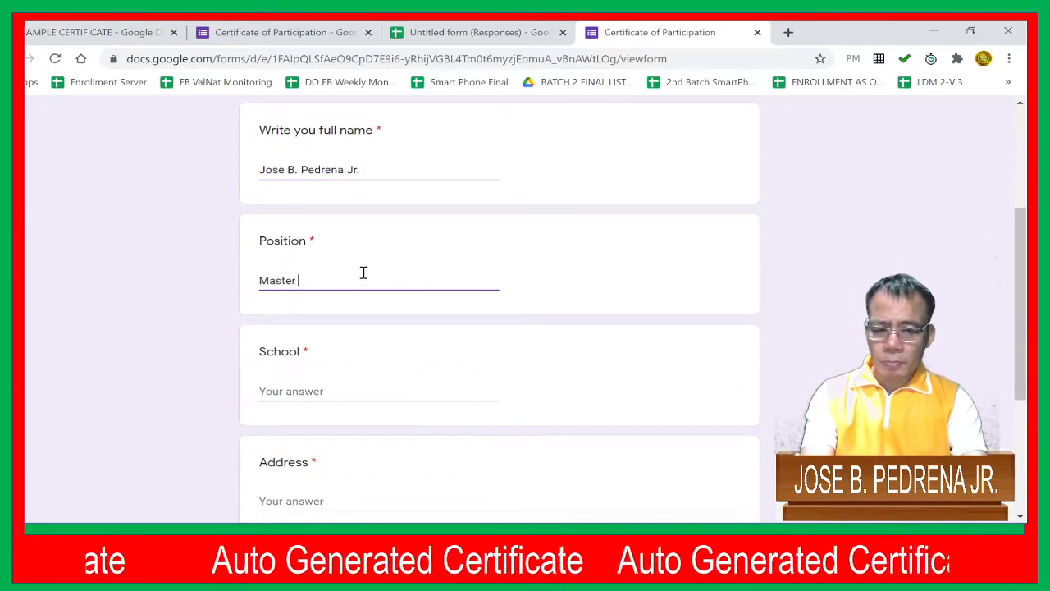
pyautogui.write('TEac')
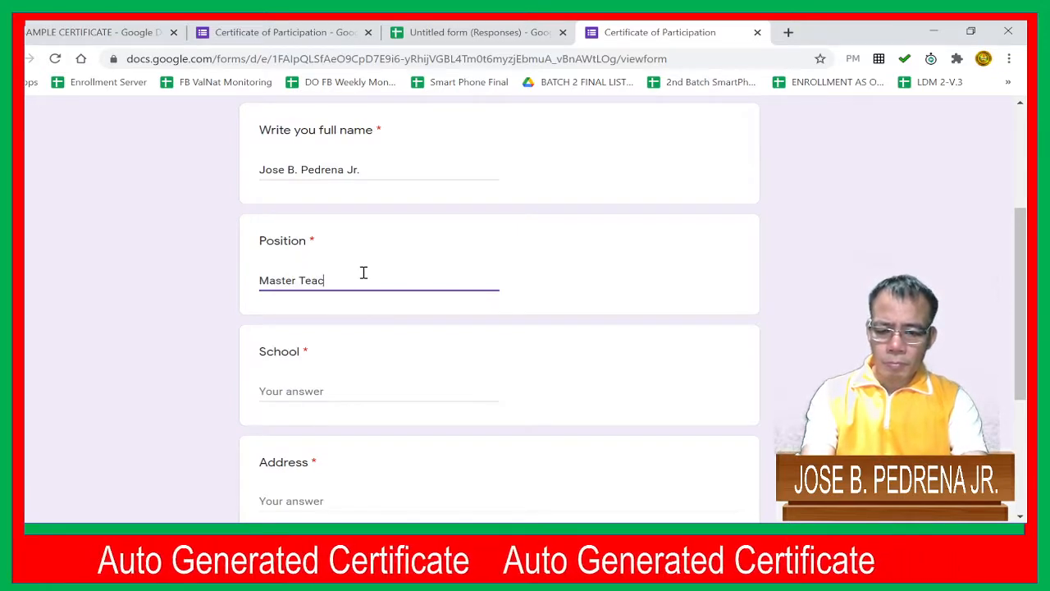
pyautogui.write('her II')
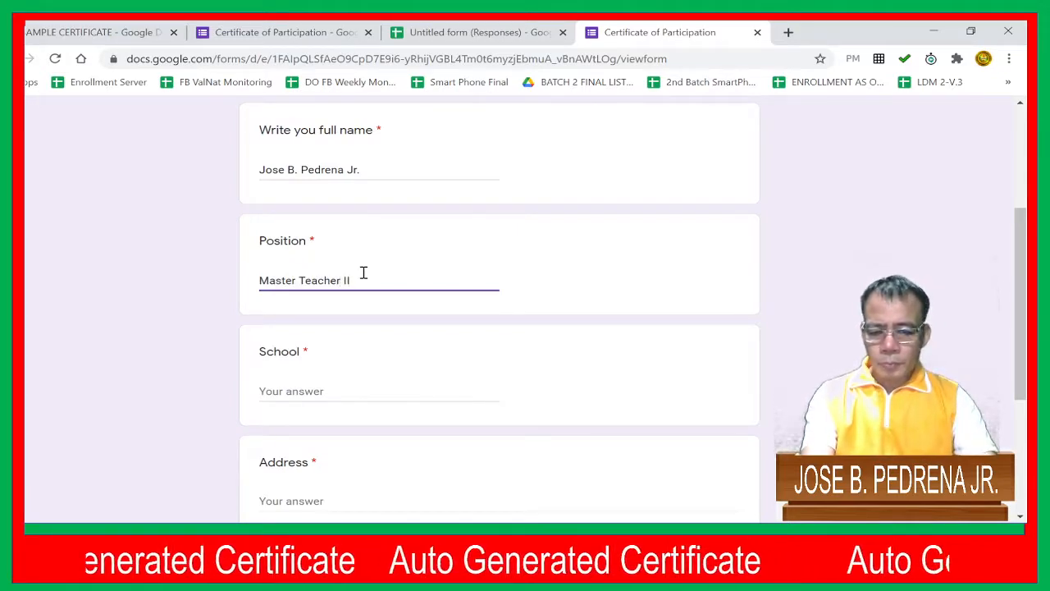
# Answer the School question with "Valenzuela National High School"
pyautogui.scroll(-2, 354, 293)
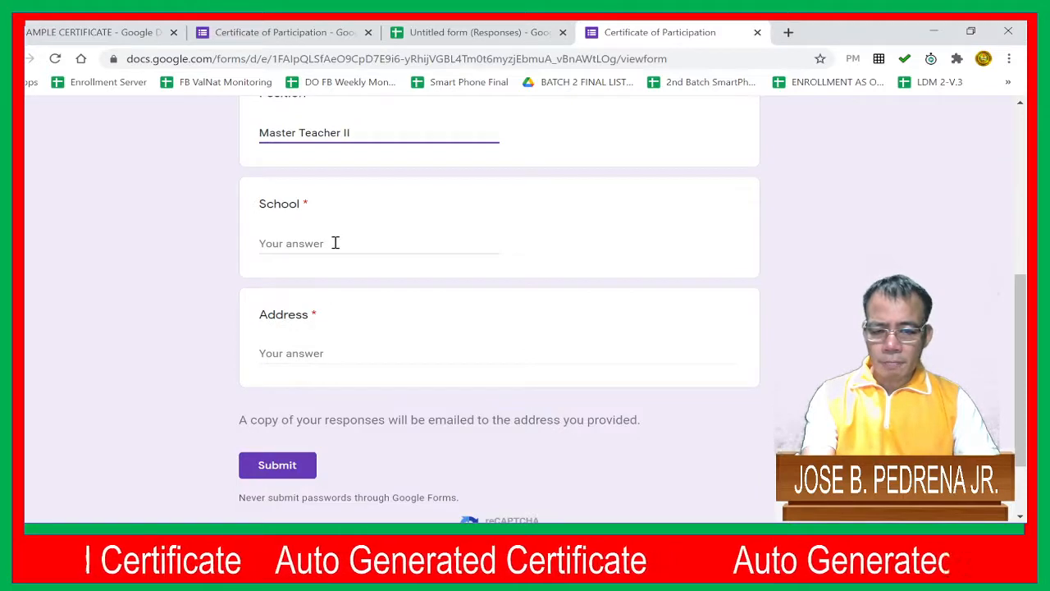
pyautogui.click(335, 243)
pyautogui.write('Valenzuela')
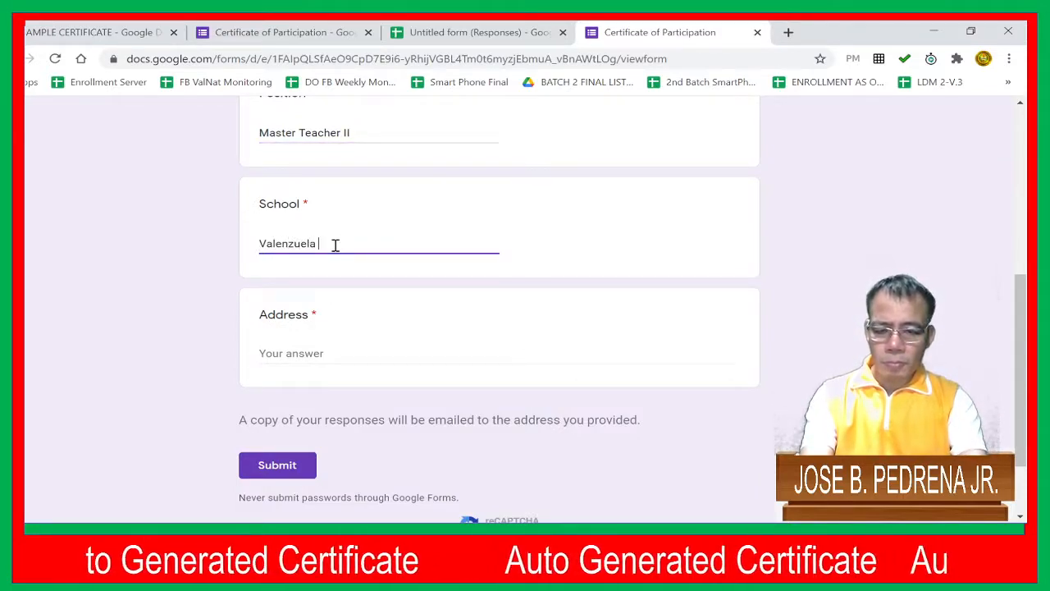
pyautogui.write(' National ')
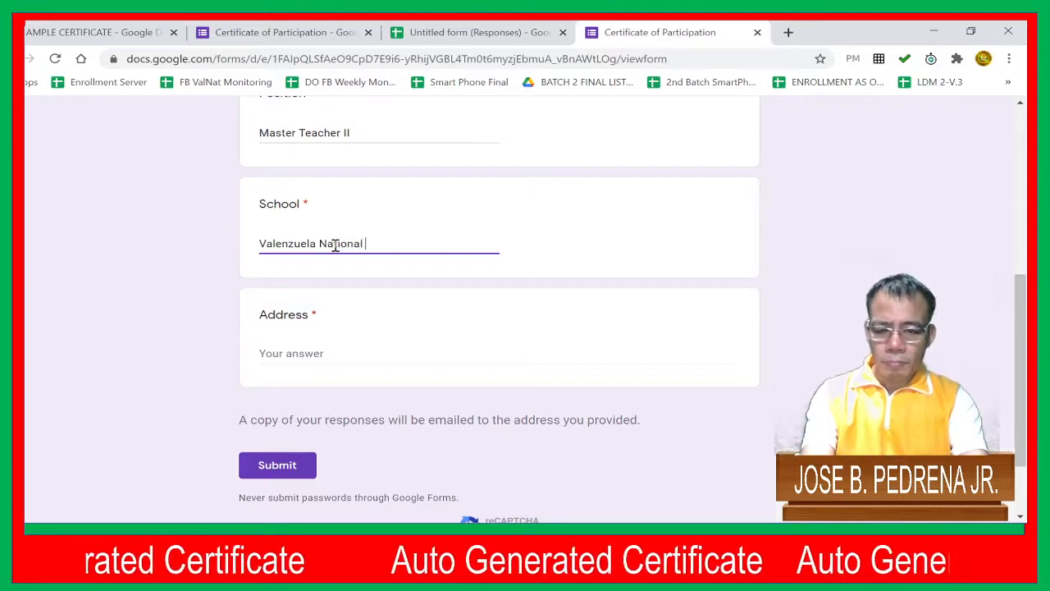
pyautogui.write('High School')
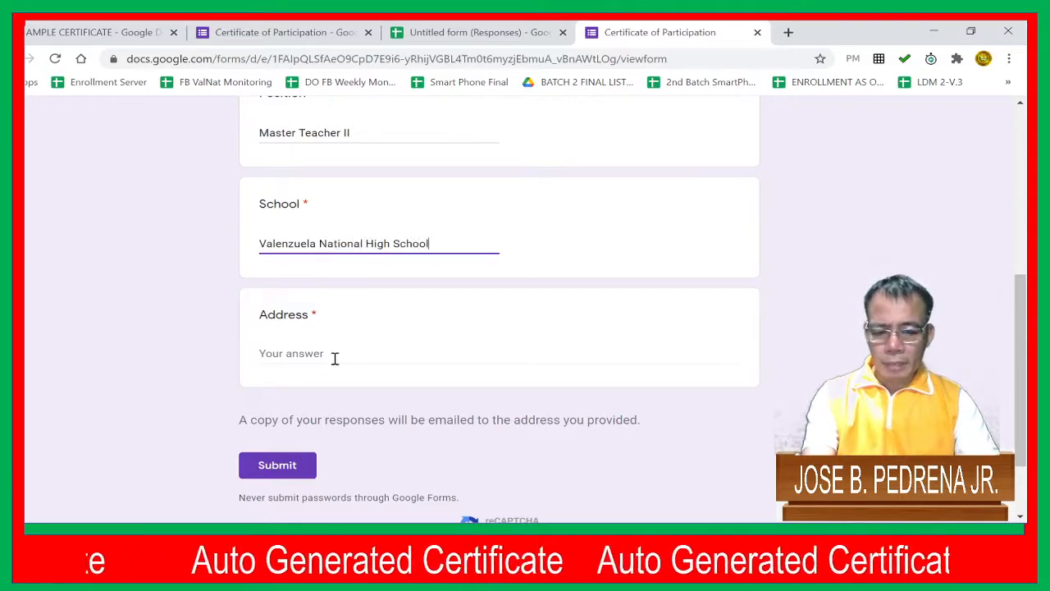
# Answer the Address question with the school's full postal address and submit the form response
pyautogui.click(334, 360)
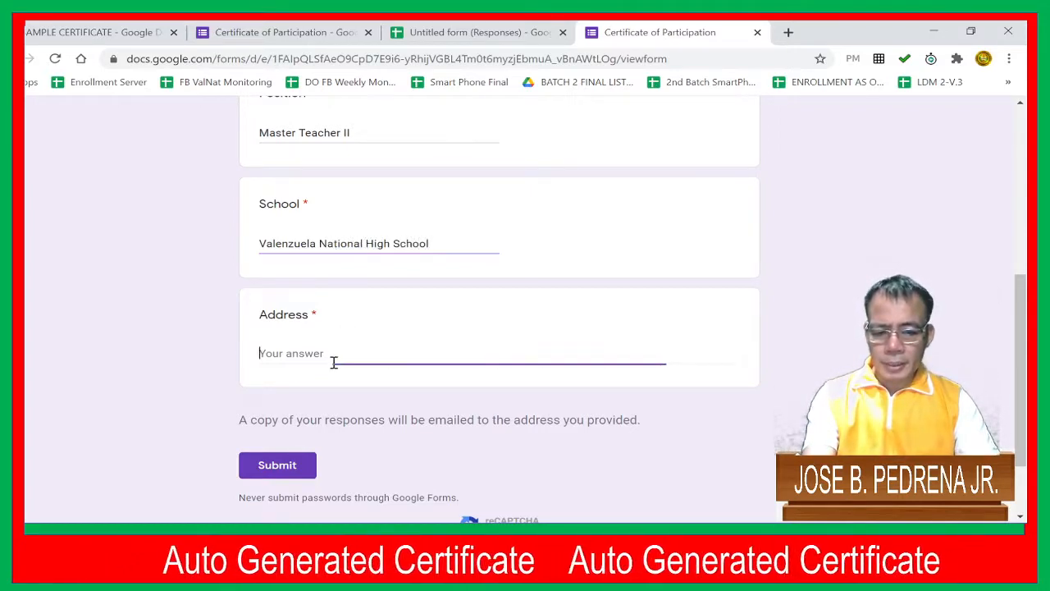
pyautogui.write('F')
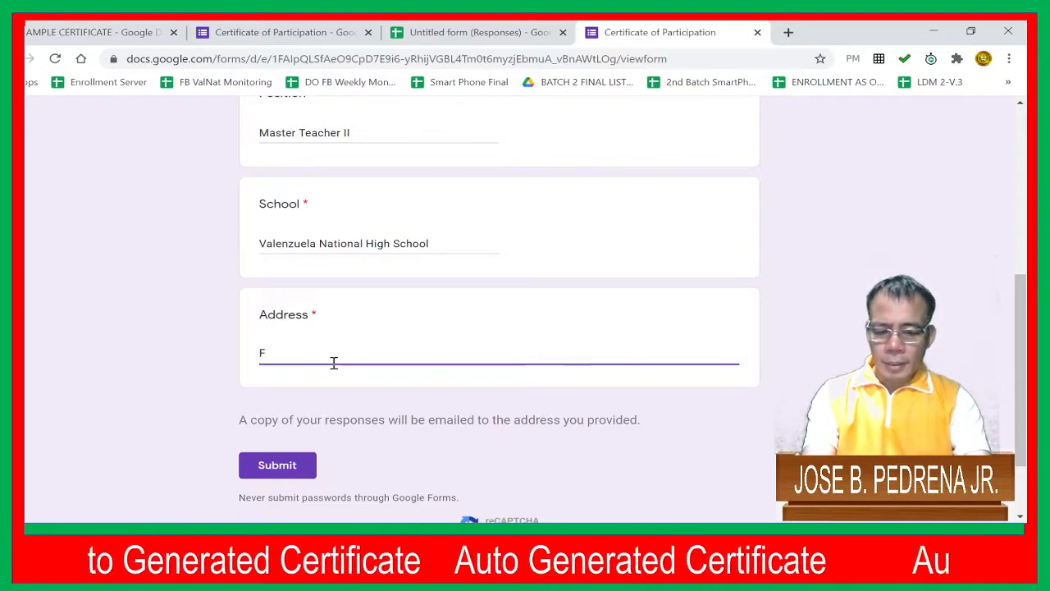
pyautogui.press('BackSpace')
pyautogui.write('a')
pyautogui.press('BackSpace')
pyautogui.write('A')
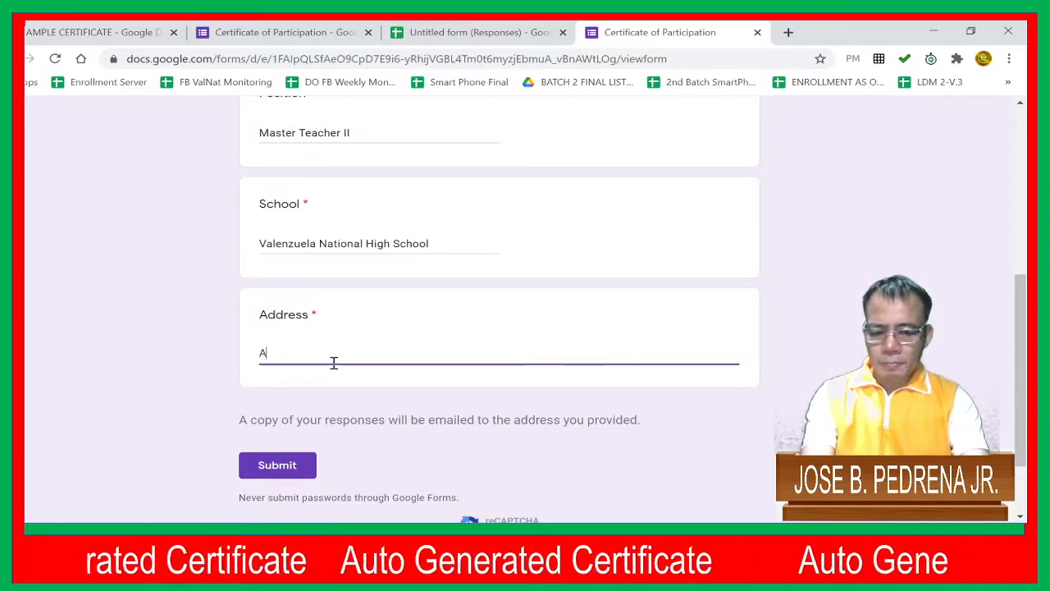
pyautogui.write('. Fe')
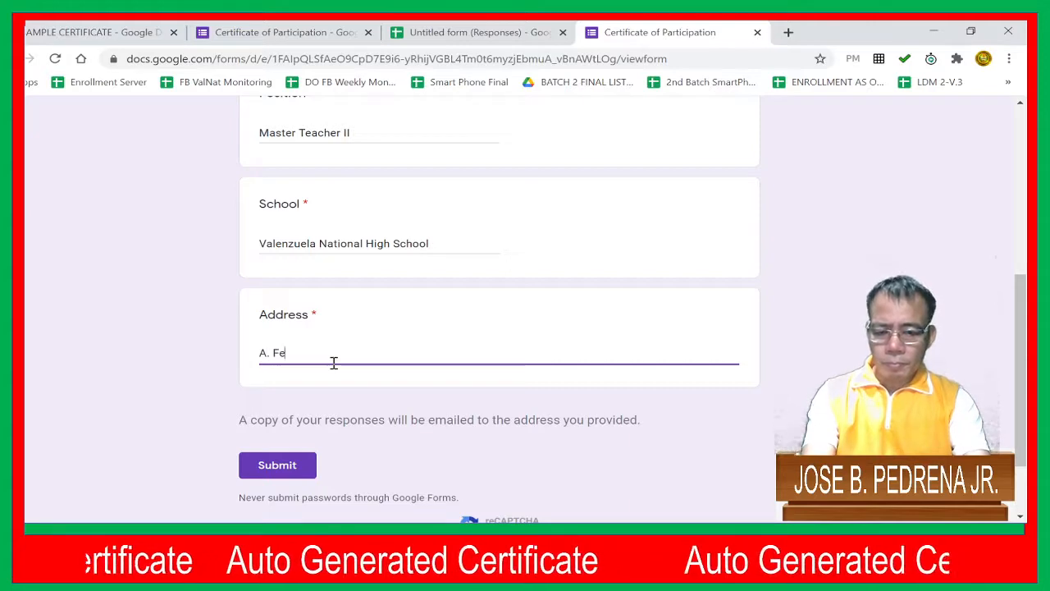
pyautogui.write('rnando St')
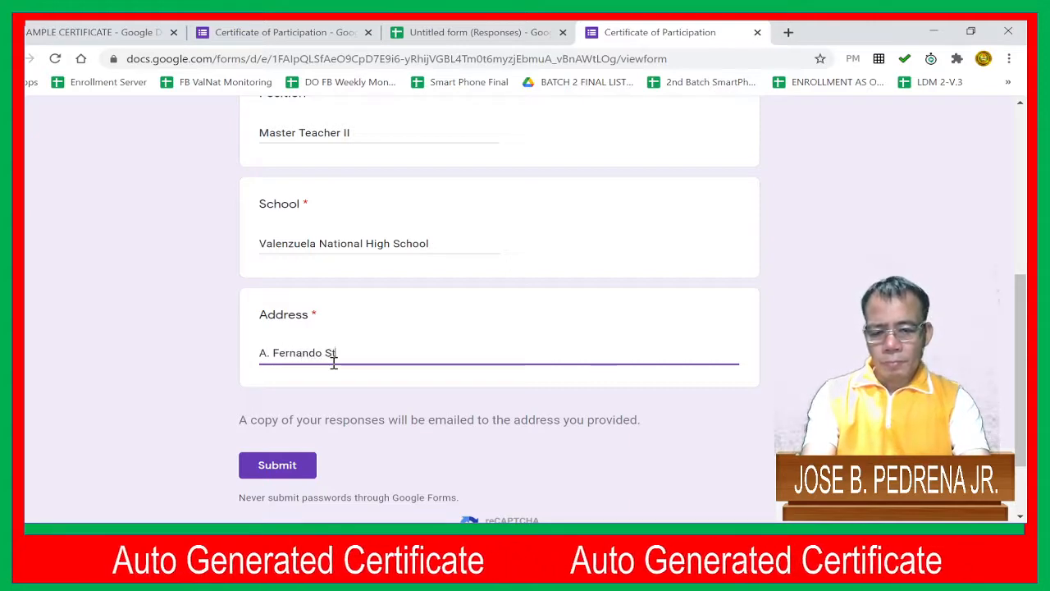
pyautogui.write('reet, ')
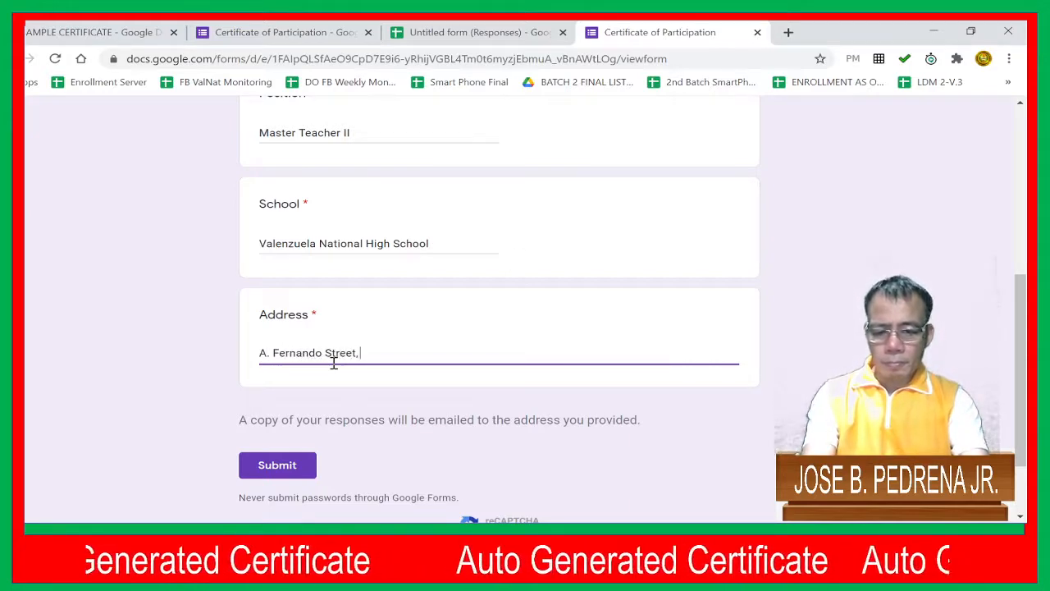
pyautogui.write('Marulas')
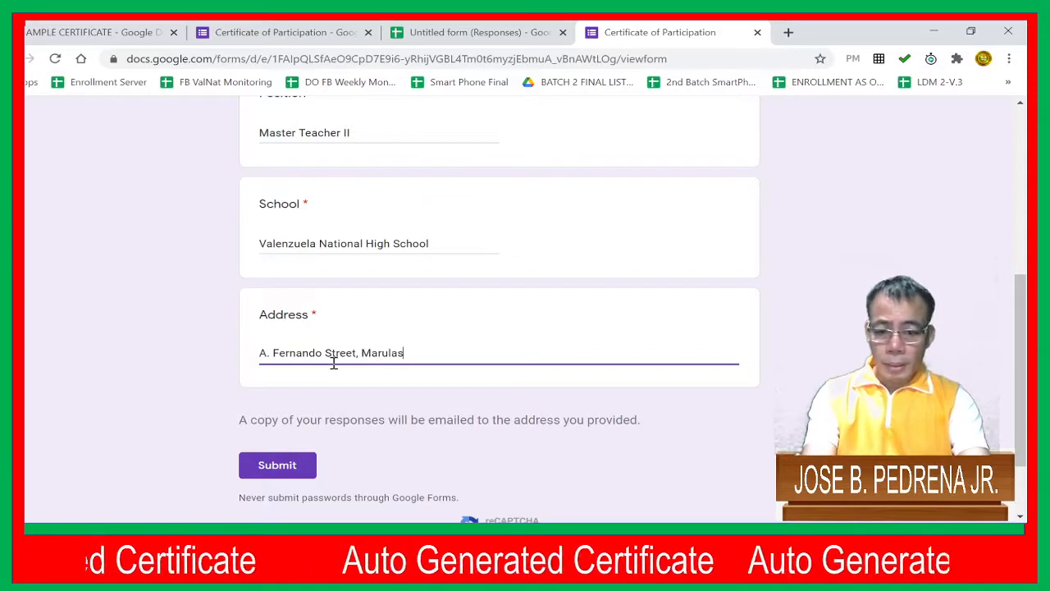
pyautogui.write(', Vale')
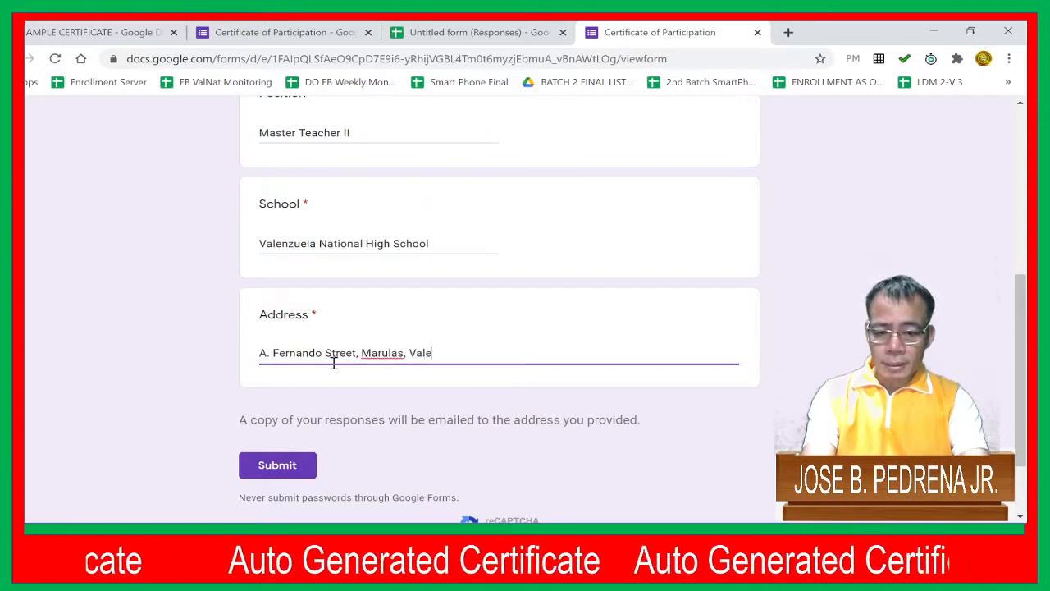
pyautogui.write('nzuela')
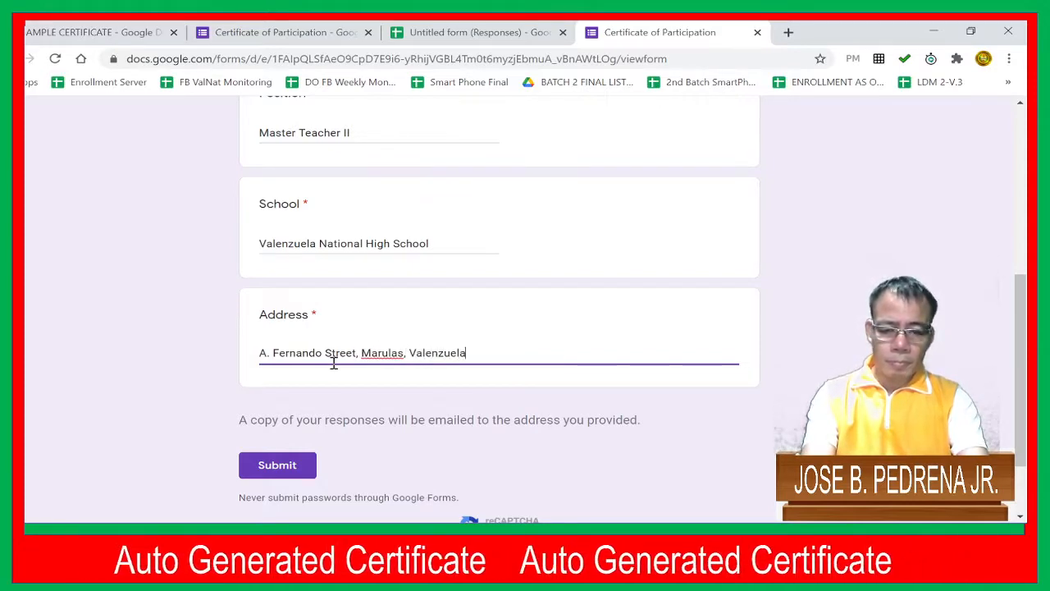
pyautogui.write(' City, ')
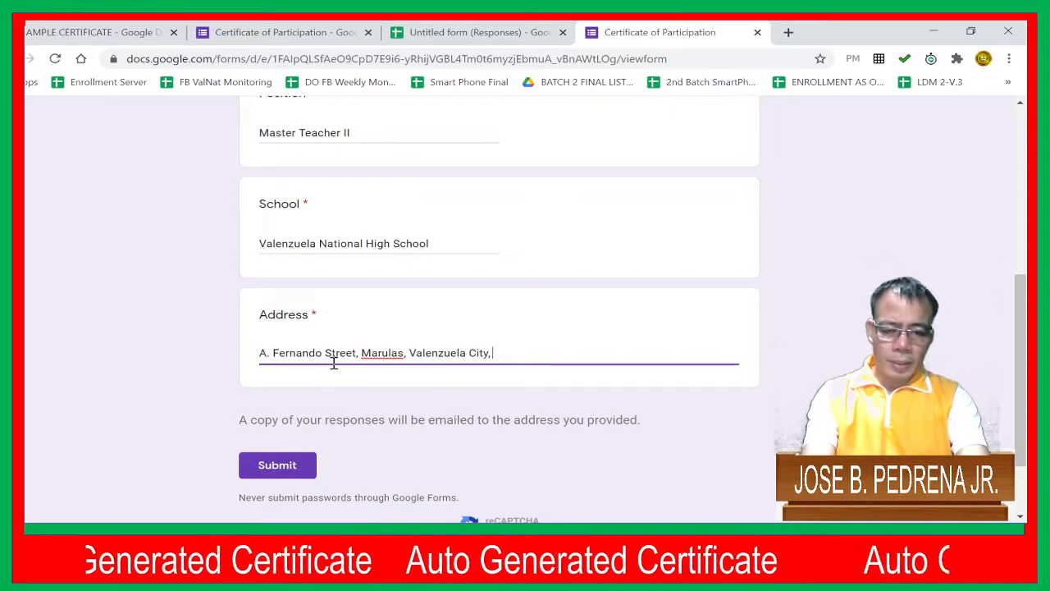
pyautogui.write('P')
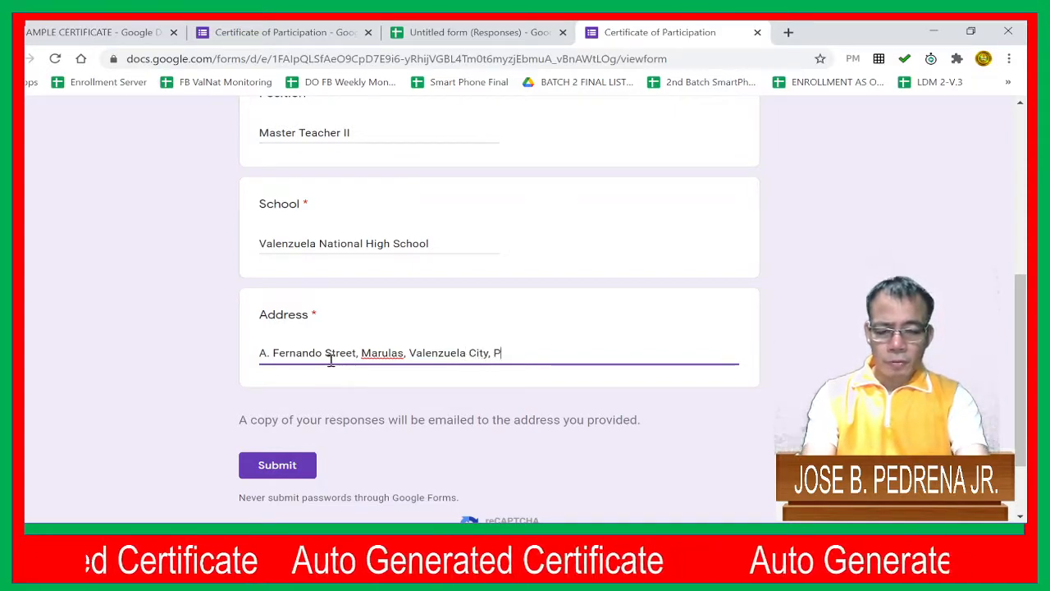
pyautogui.write('H')
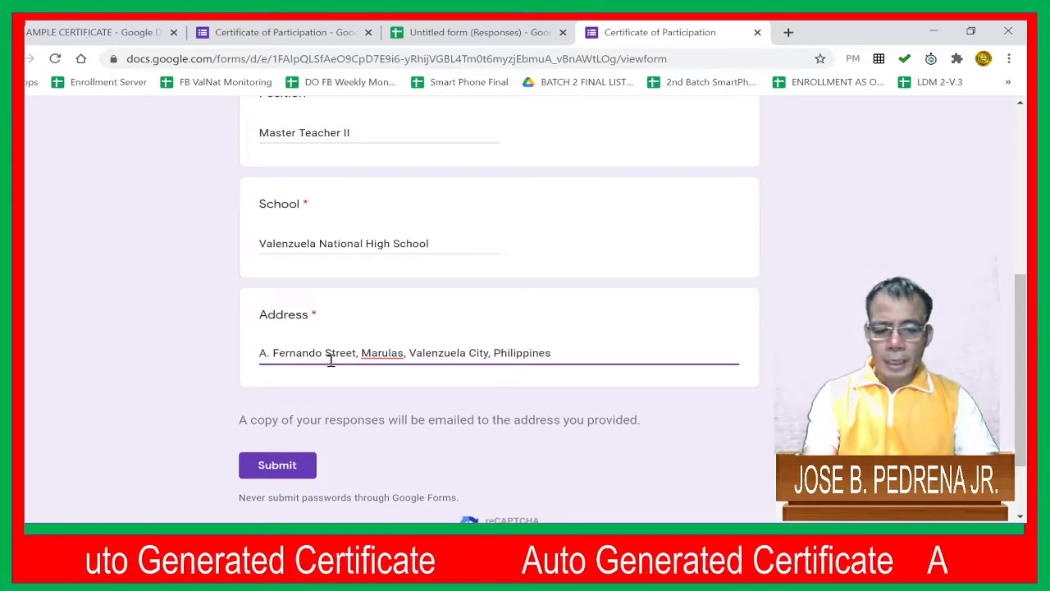
pyautogui.click(292, 467)
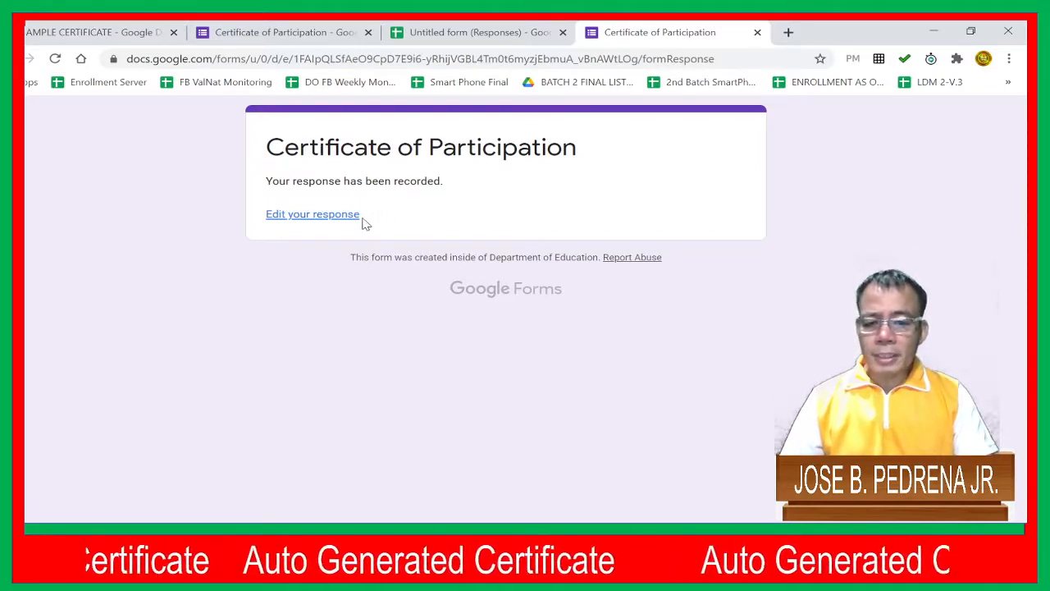
# Switch to the linked response spreadsheet and slightly widen the full name column
pyautogui.click(499, 32)
pyautogui.click(382, 333)
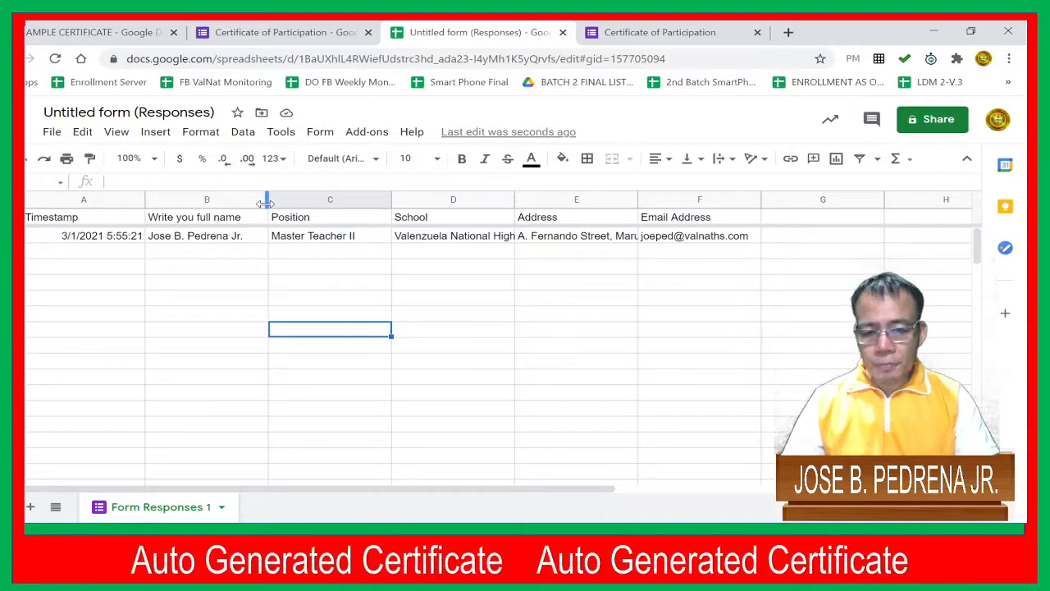
pyautogui.moveTo(266, 203)
pyautogui.mouseDown()
pyautogui.moveTo(293, 203)
pyautogui.moveTo(282, 203)
pyautogui.mouseUp()
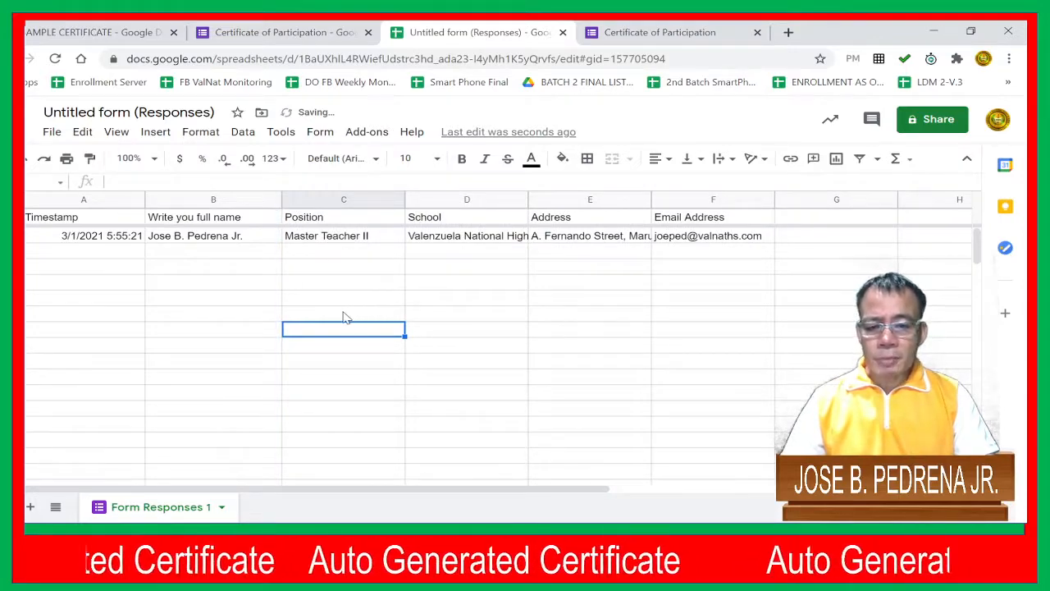
# Launch the Autocrat add-on from the response spreadsheet and start a new merge job
pyautogui.click(356, 135)
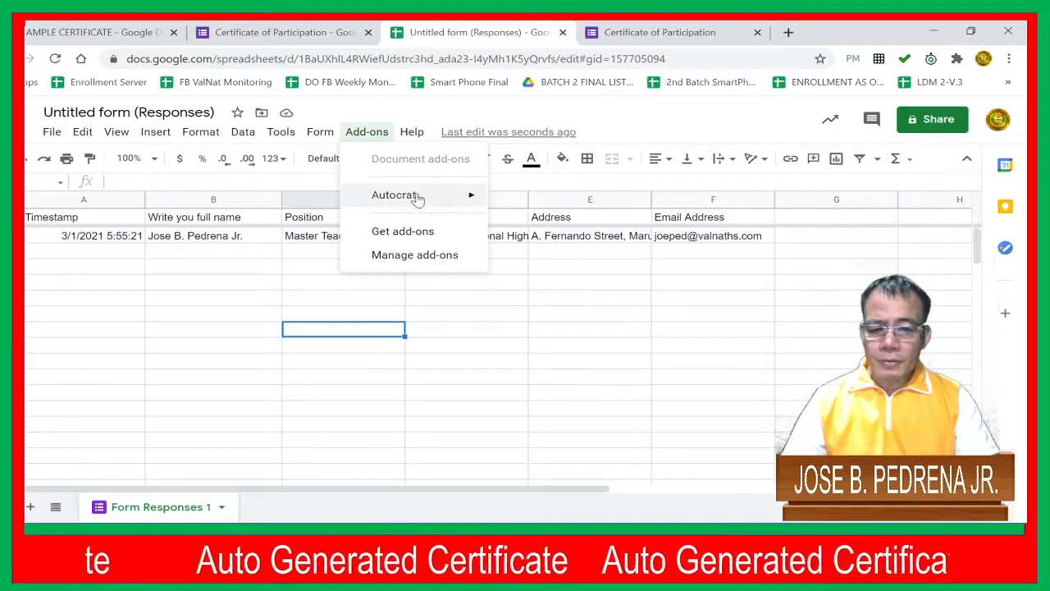
pyautogui.moveTo(410, 205)
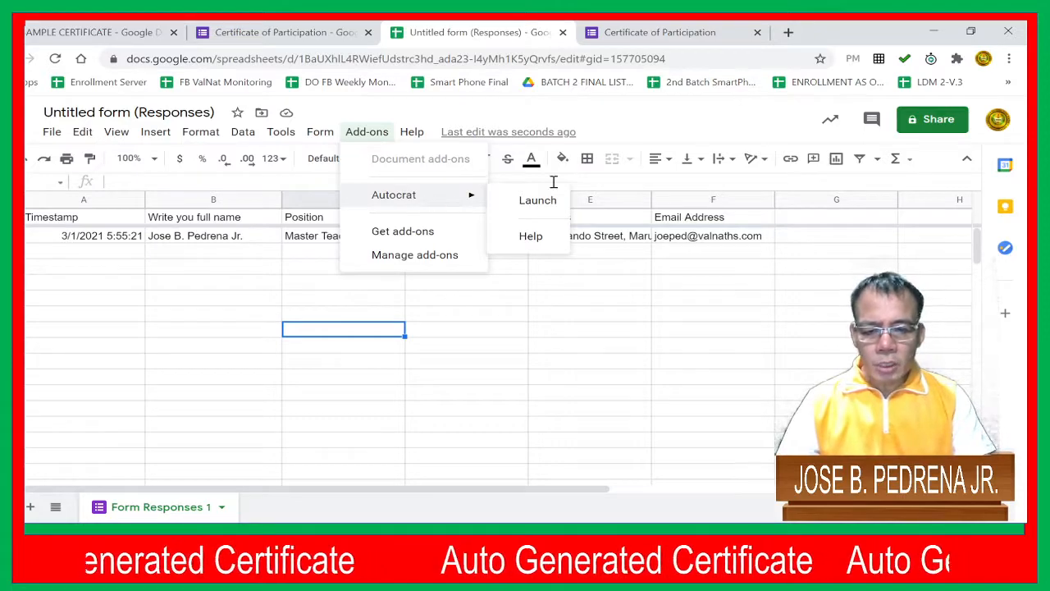
pyautogui.click(517, 210)
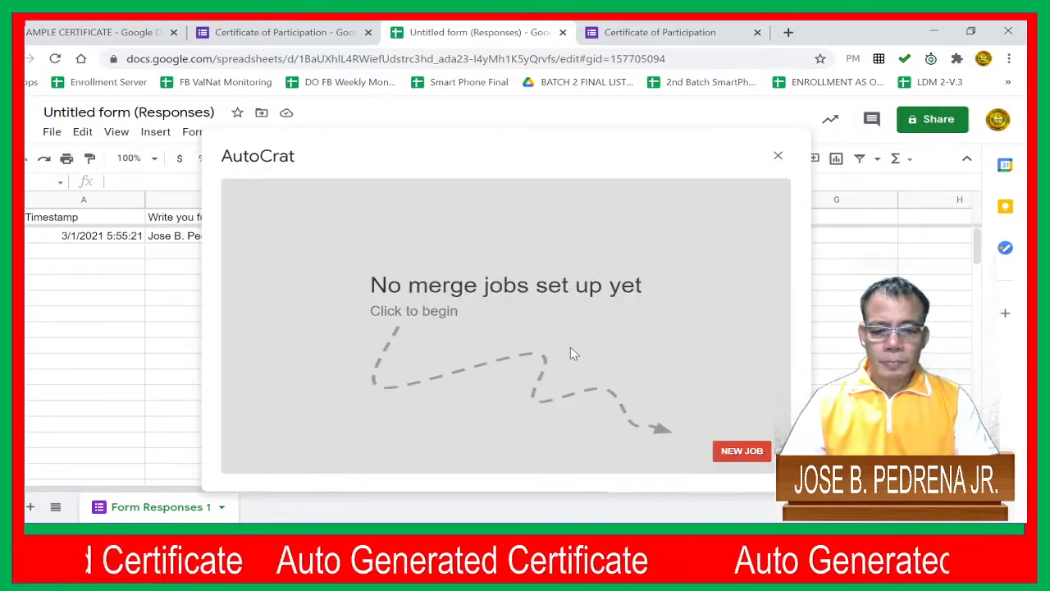
pyautogui.click(743, 452)
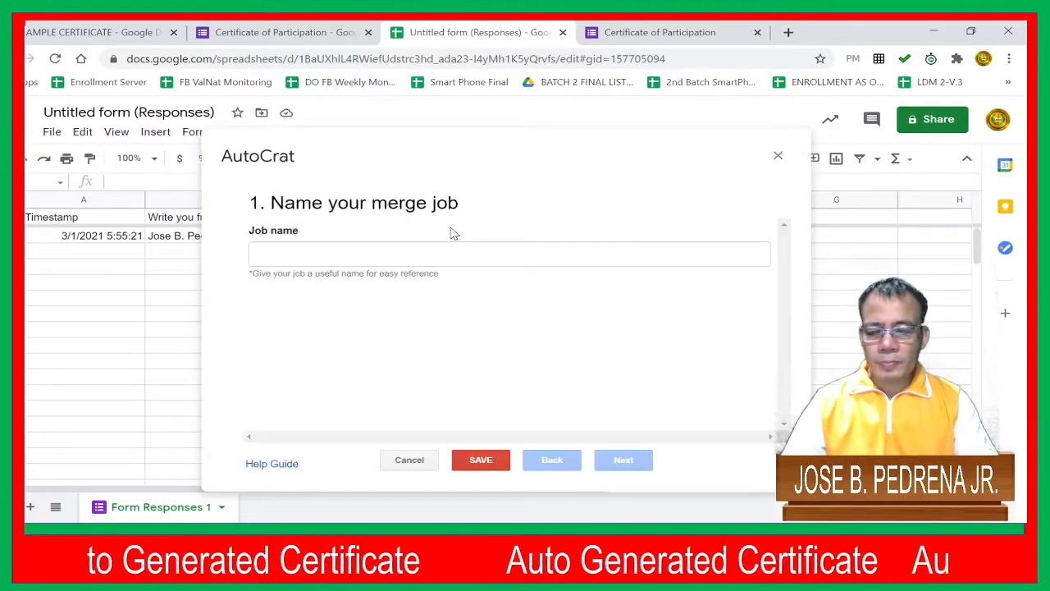
# Name the merge job "Certificate of Participation" and continue to the template choice
pyautogui.click(413, 262)
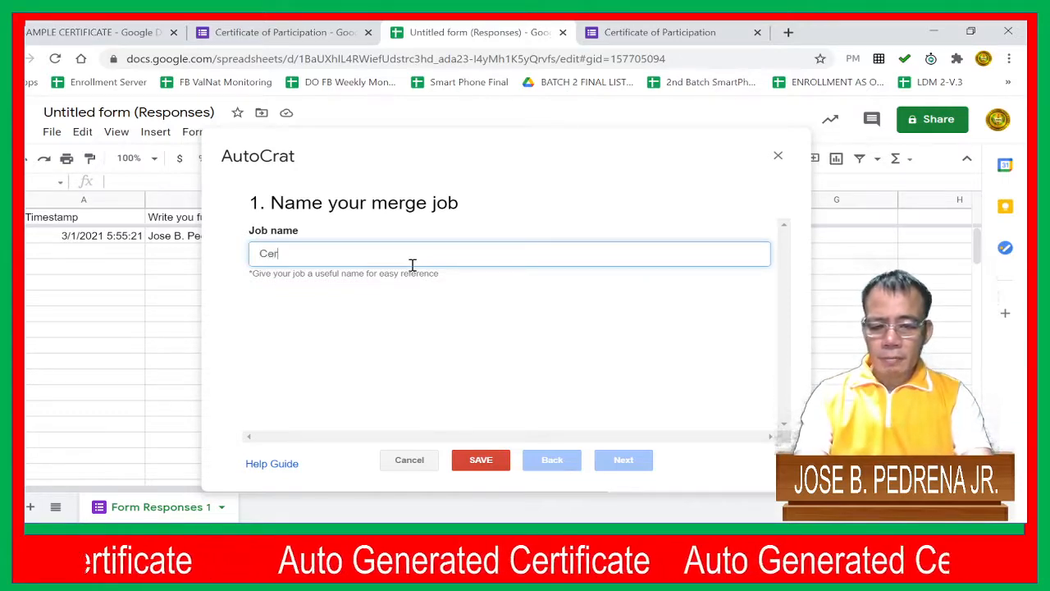
pyautogui.write('Certificate of ')
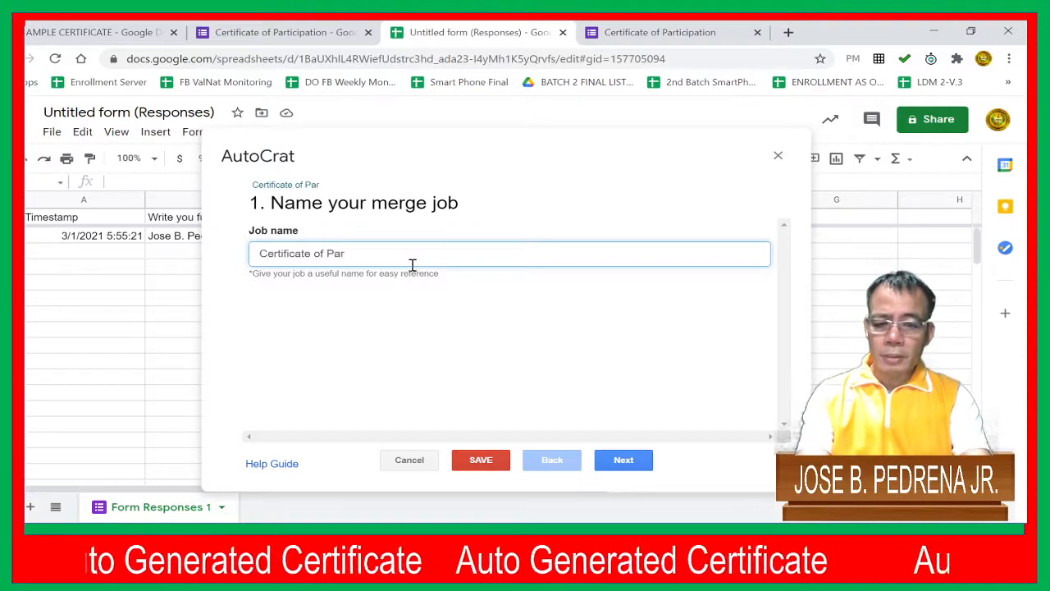
pyautogui.write('Participation')
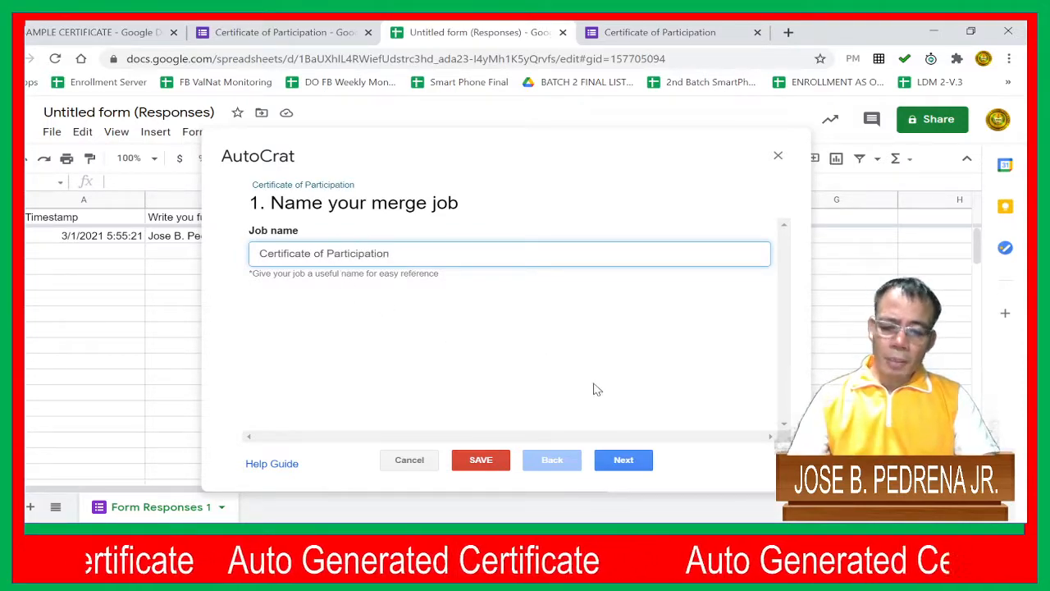
pyautogui.click(625, 462)
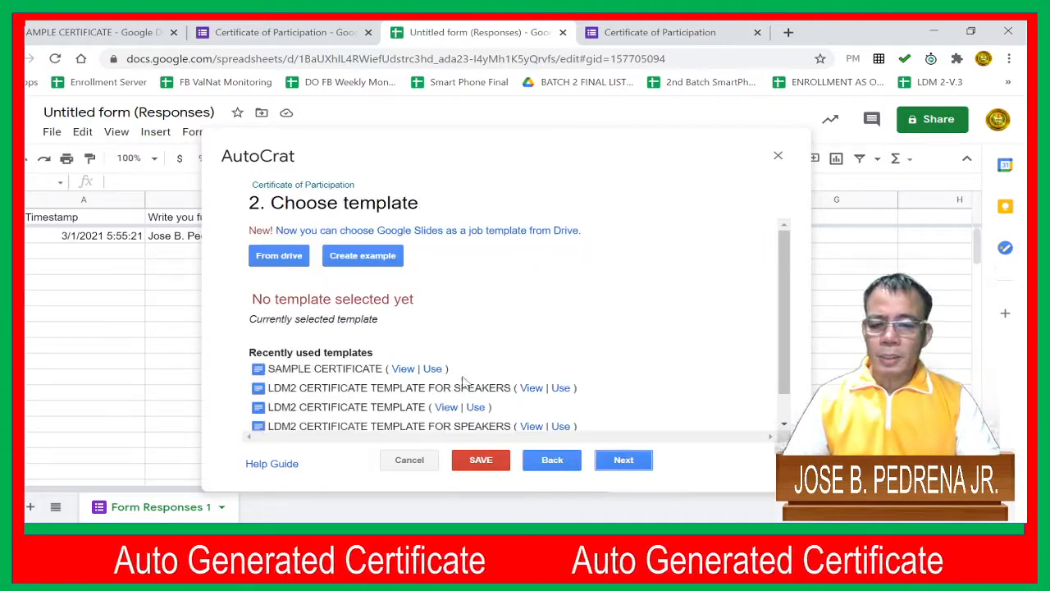
# Choose the SAMPLE CERTIFICATE document from Drive as the merge template and continue to the data mapping
pyautogui.click(280, 256)
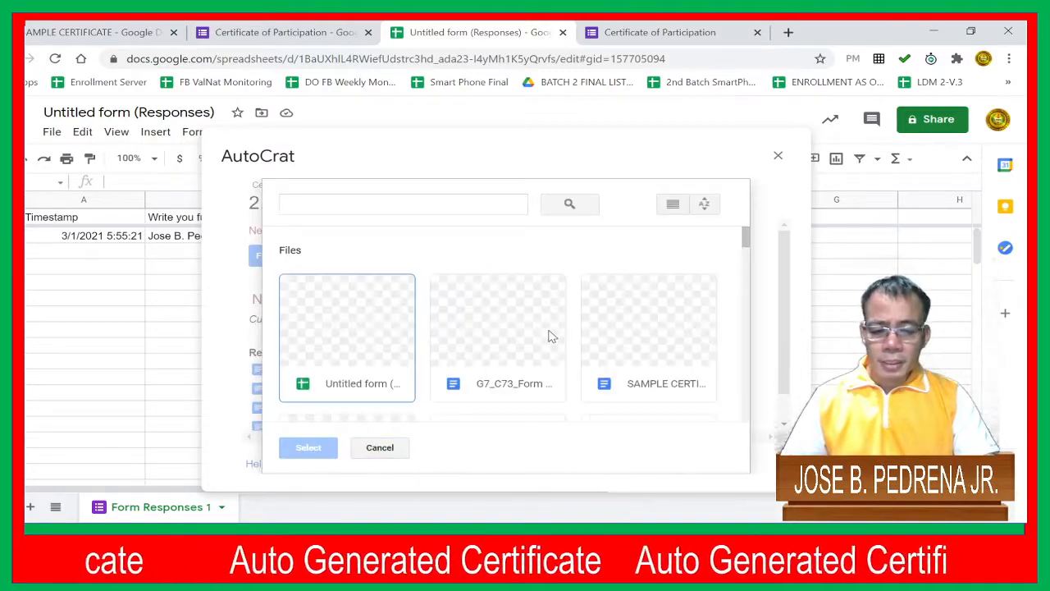
pyautogui.scroll(-1, 548, 336)
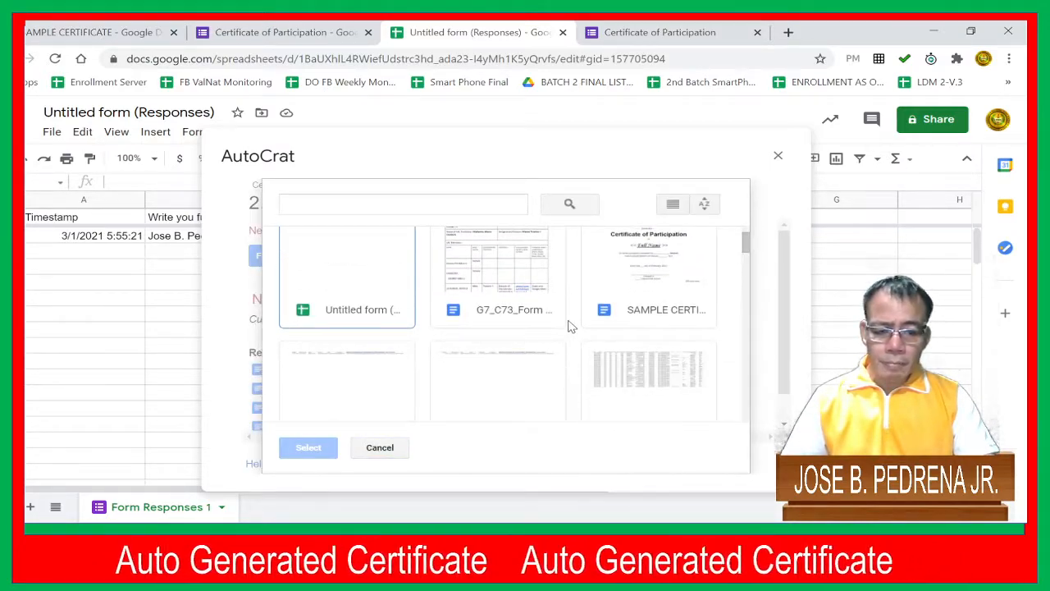
pyautogui.scroll(1, 572, 327)
pyautogui.click(661, 345)
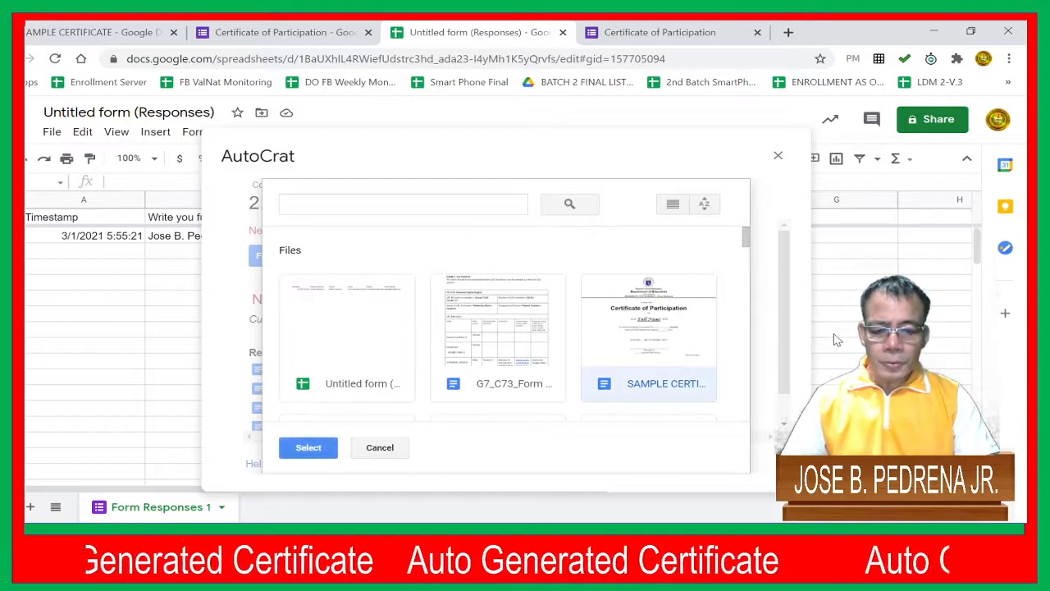
pyautogui.click(316, 454)
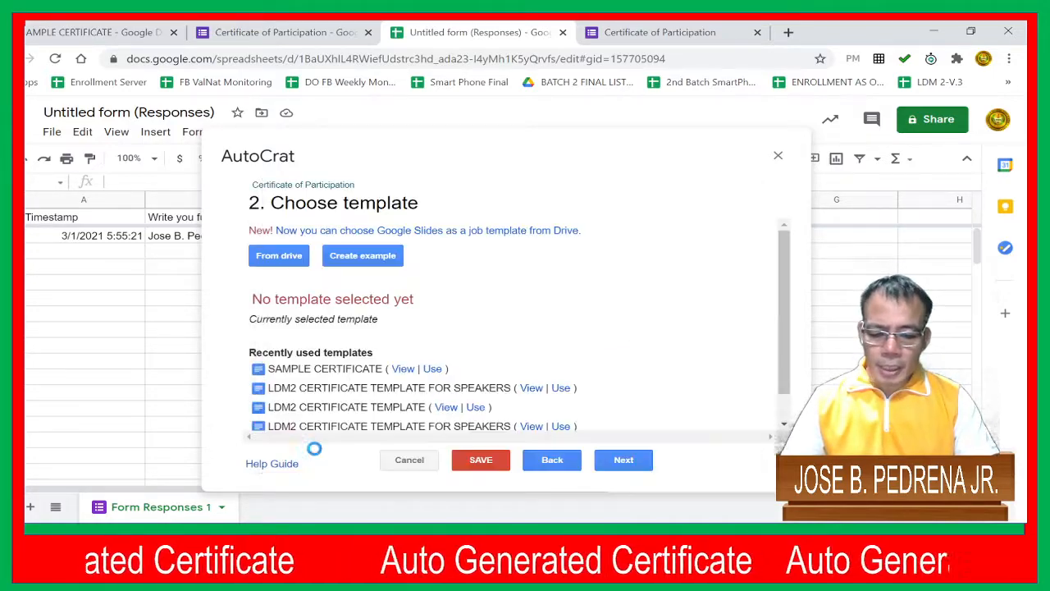
pyautogui.click(625, 461)
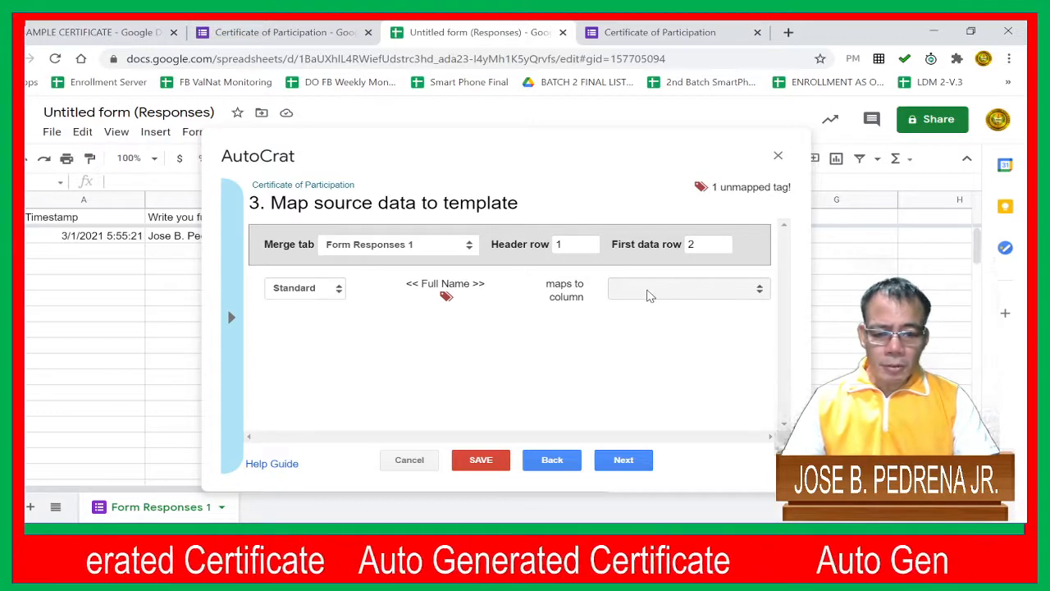
# Map the << Full Name >> tag to the "Write you full name" column, checking the tag in the certificate template before continuing
pyautogui.click(648, 291)
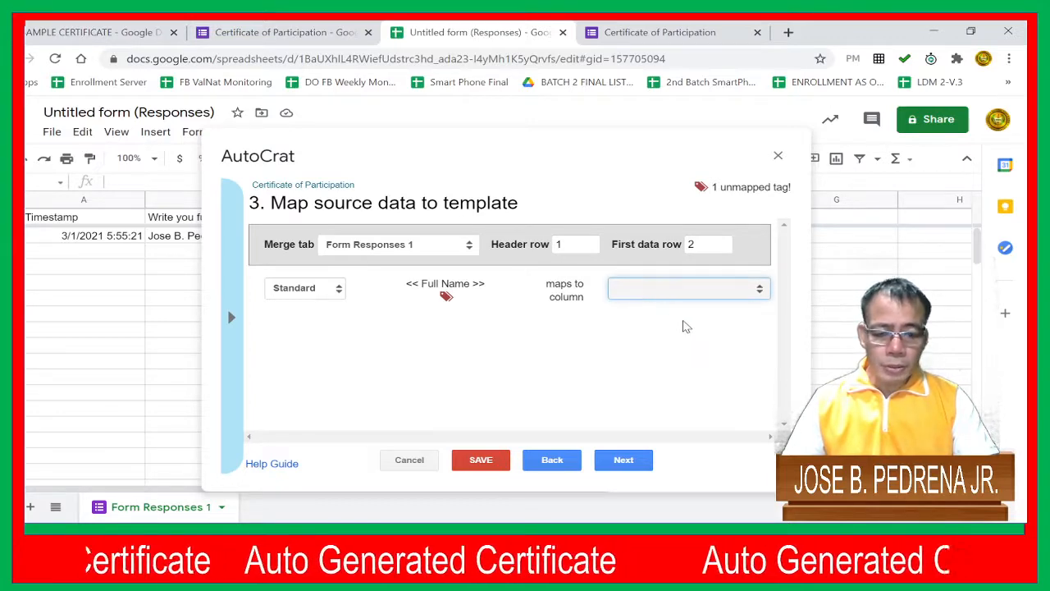
pyautogui.click(687, 331)
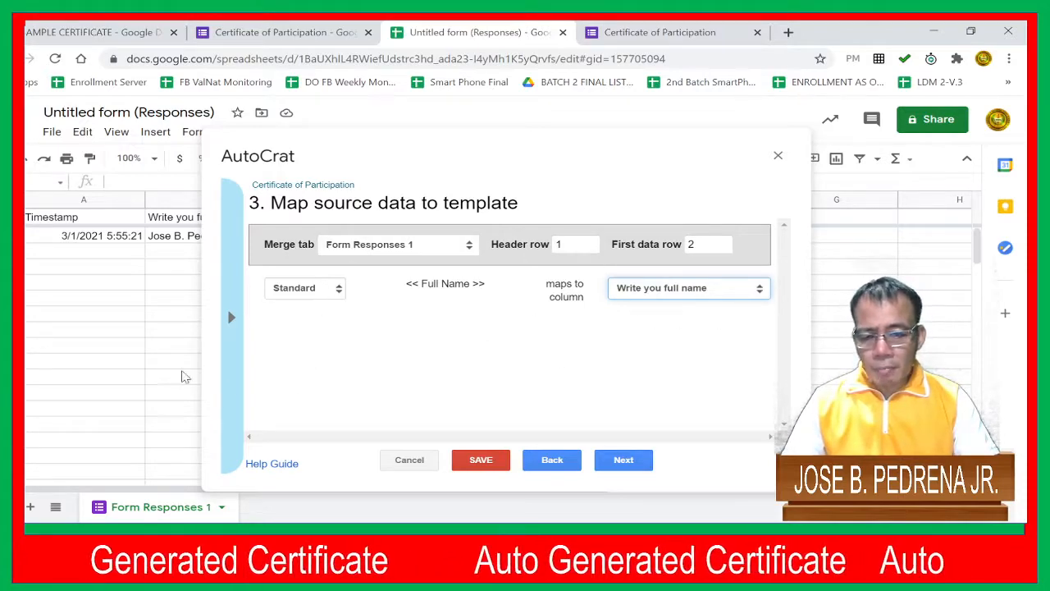
pyautogui.click(90, 33)
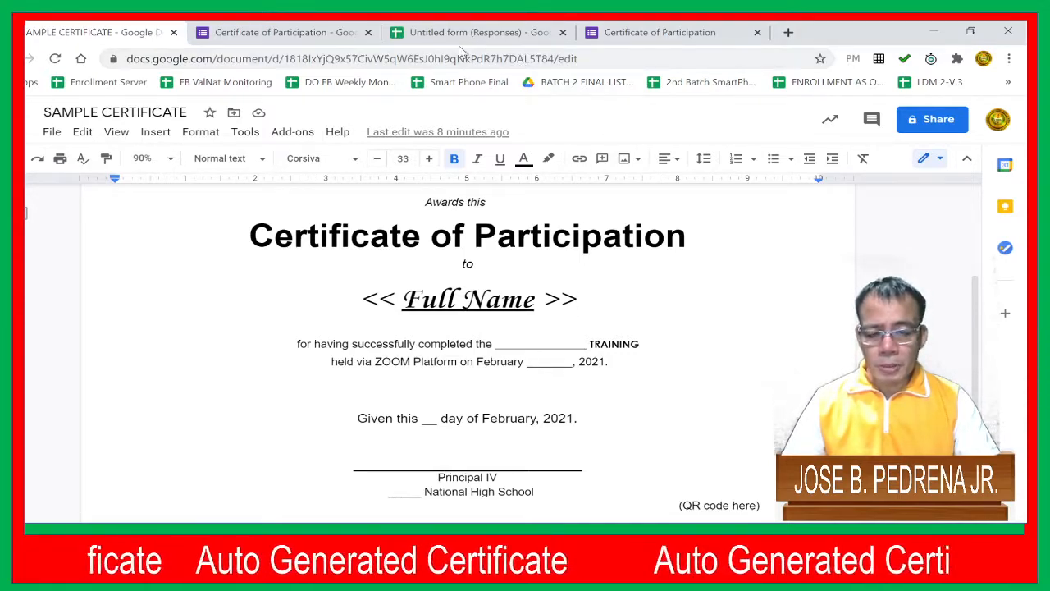
pyautogui.click(494, 33)
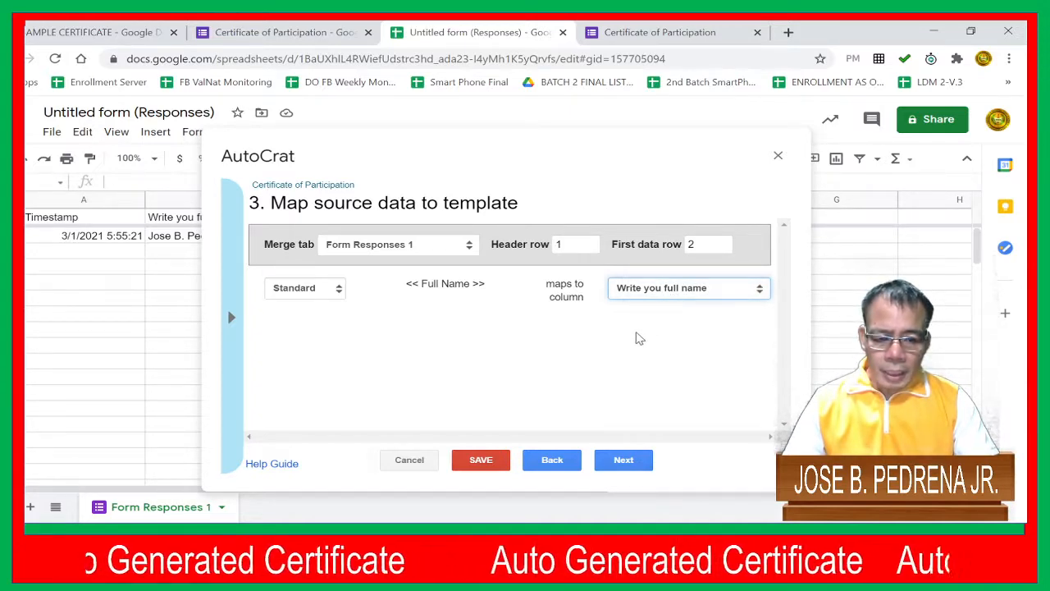
pyautogui.click(624, 460)
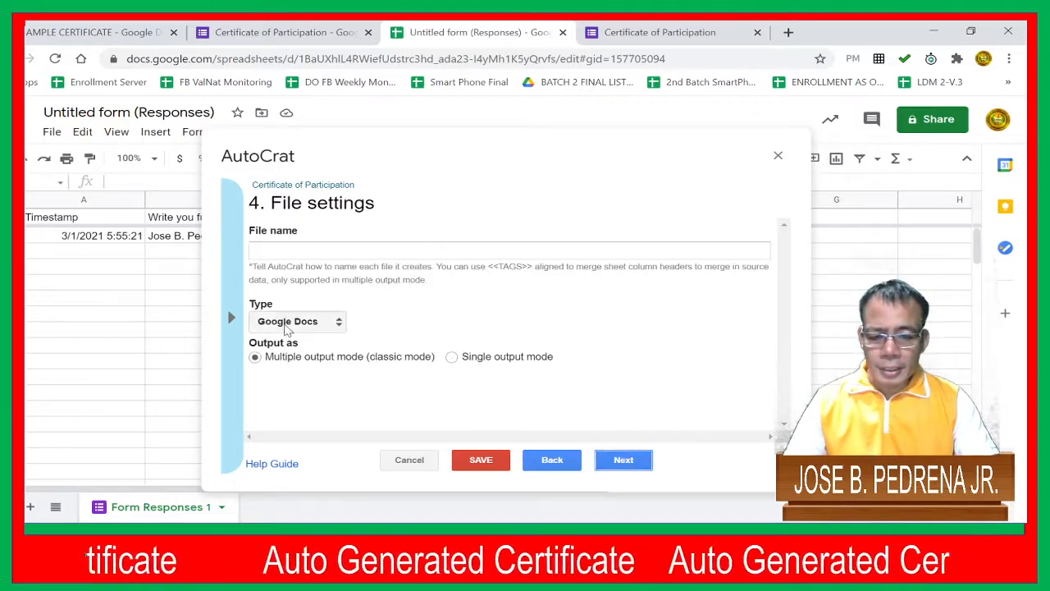
# Set the merged output file type to PDF and continue to the destination folder settings
pyautogui.click(286, 348)
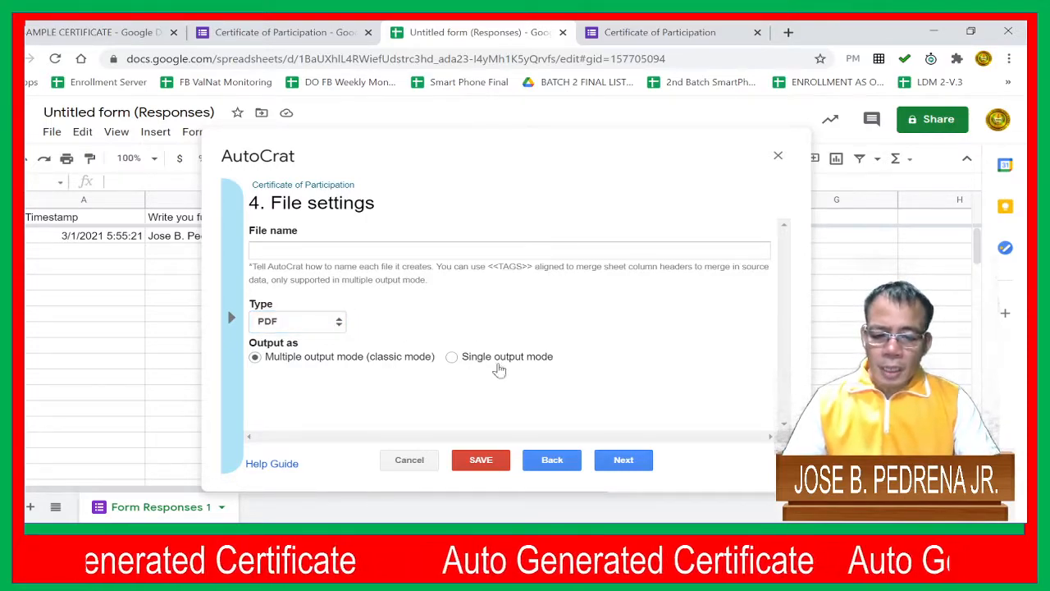
pyautogui.click(625, 461)
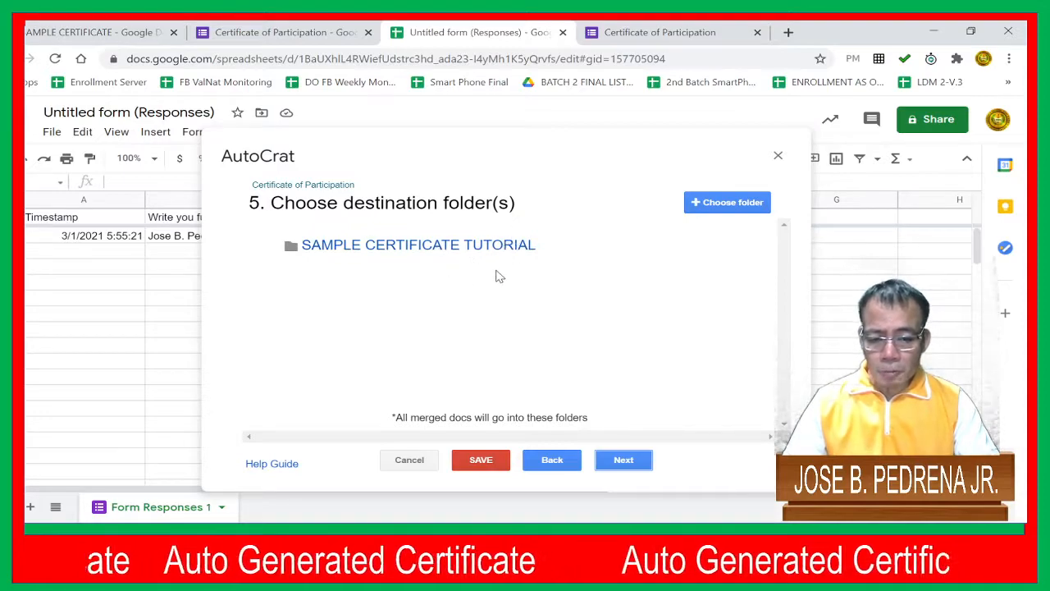
# Keep SAMPLE CERTIFICATE TUTORIAL as the destination folder and skip the optional dynamic folder reference and merge condition
pyautogui.click(627, 460)
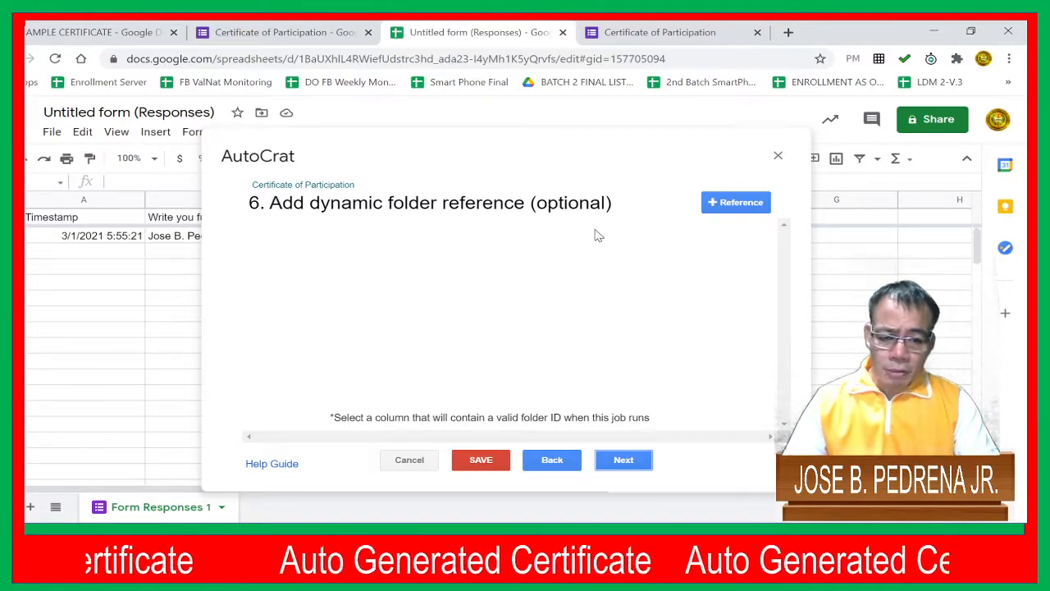
pyautogui.click(623, 461)
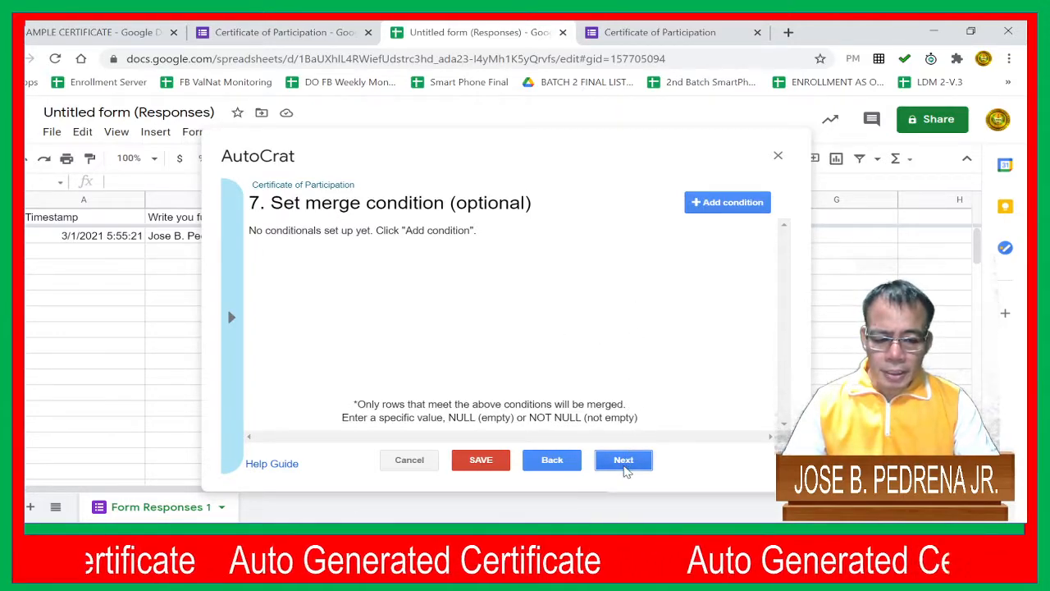
pyautogui.click(625, 464)
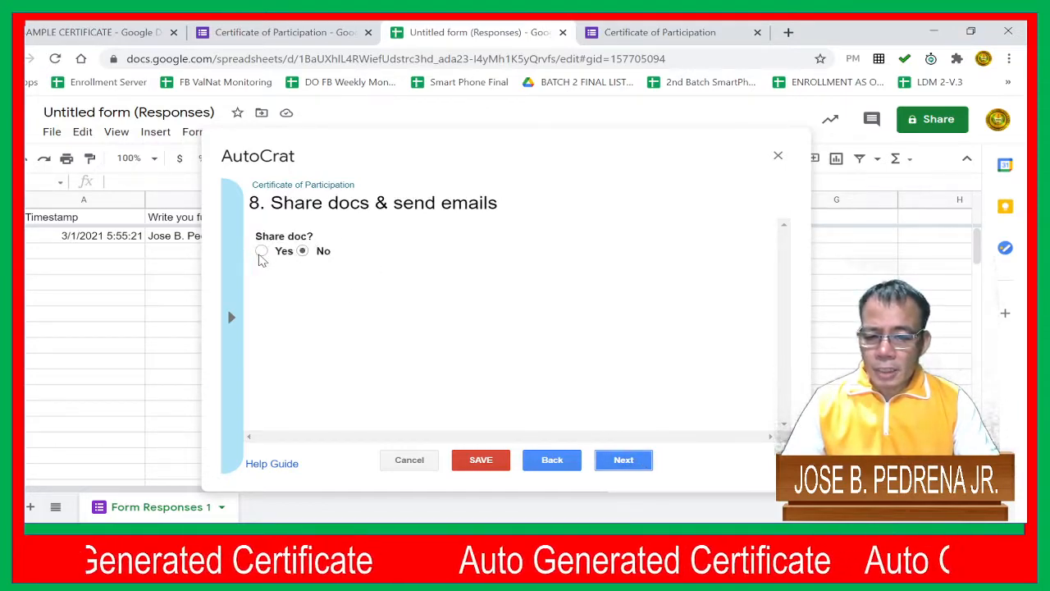
# Turn on document sharing for the merge job and disallow collaborators from re-sharing
pyautogui.click(261, 251)
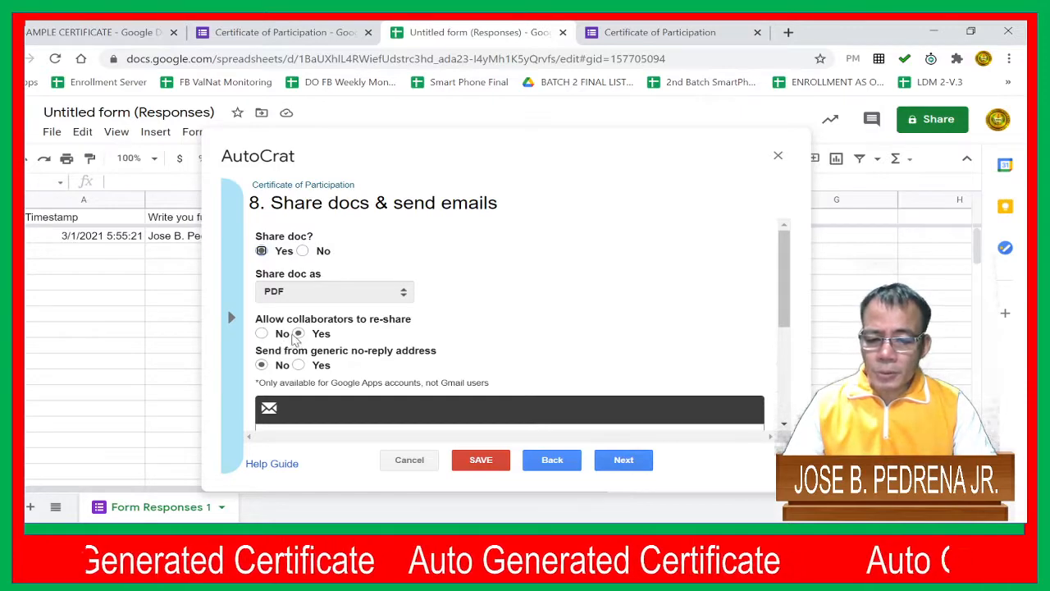
pyautogui.click(277, 336)
# Set the sharing email's recipient to the <<Email Address>> tag
pyautogui.scroll(-4, 379, 338)
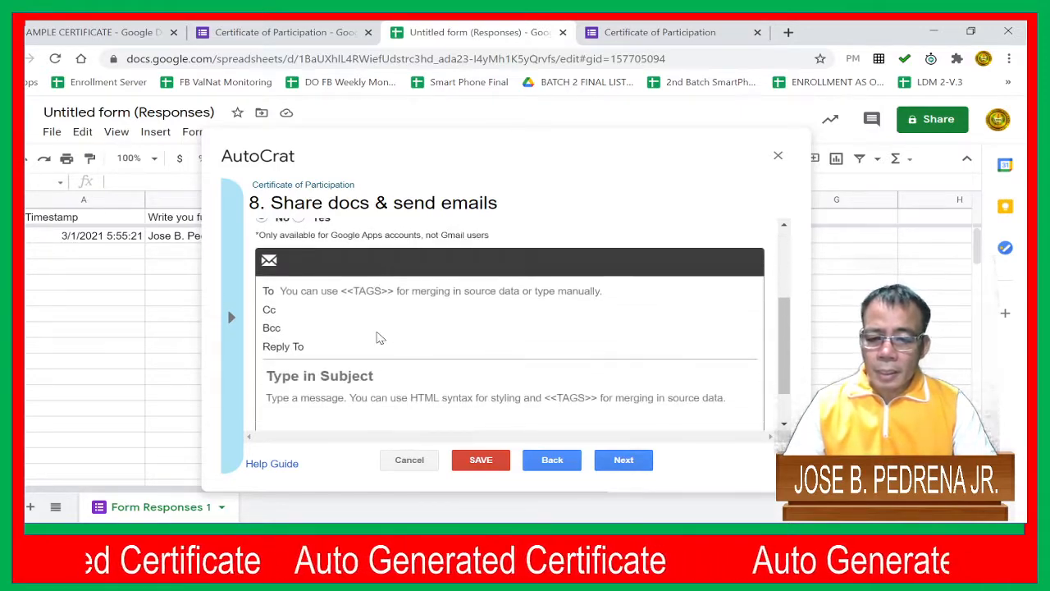
pyautogui.click(317, 303)
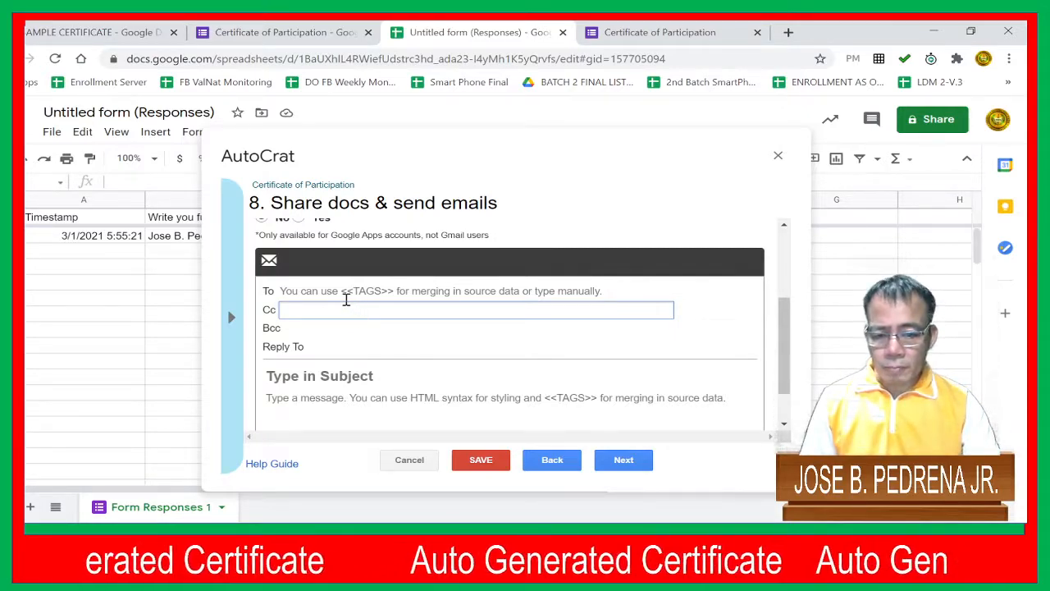
pyautogui.click(340, 293)
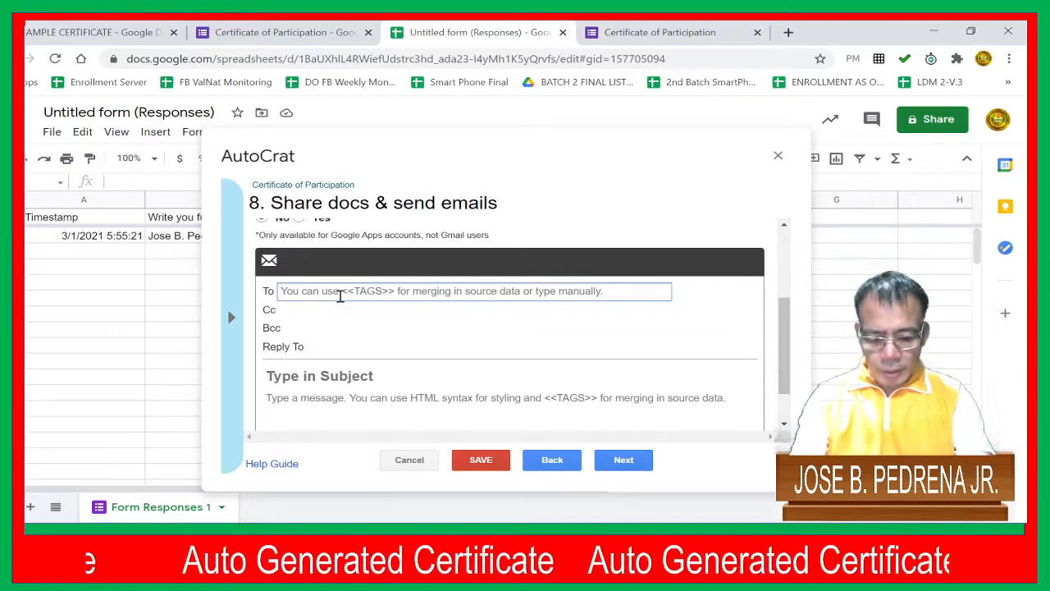
pyautogui.write('<<')
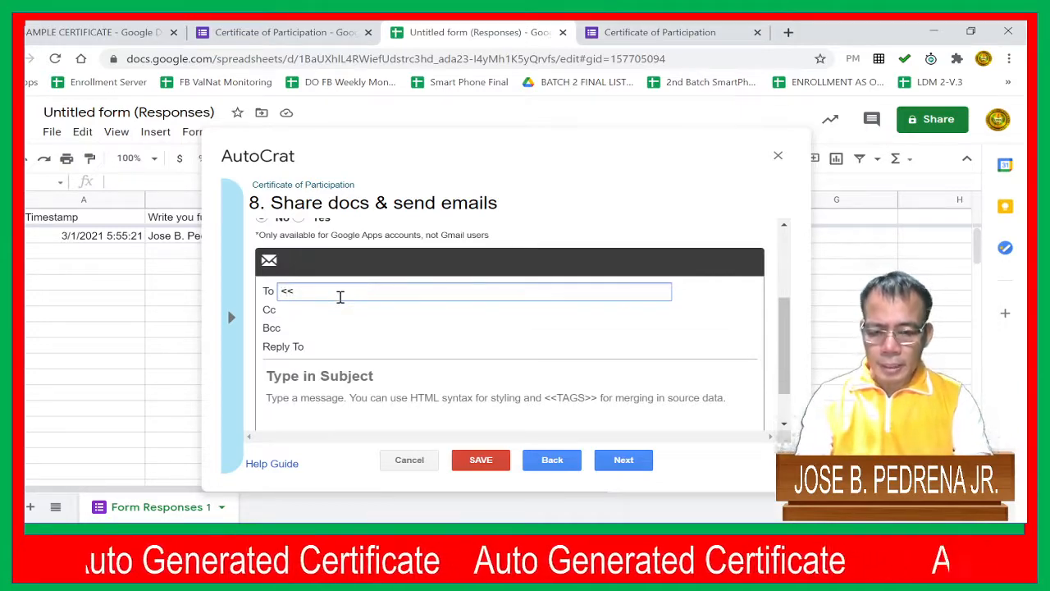
pyautogui.write('Emai')
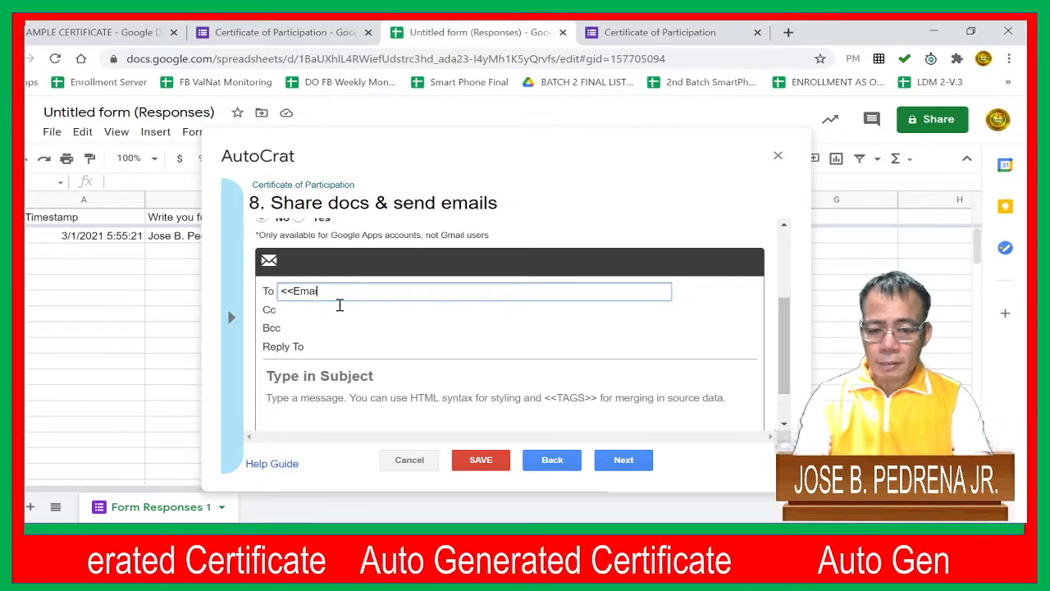
pyautogui.write('l Address>>')
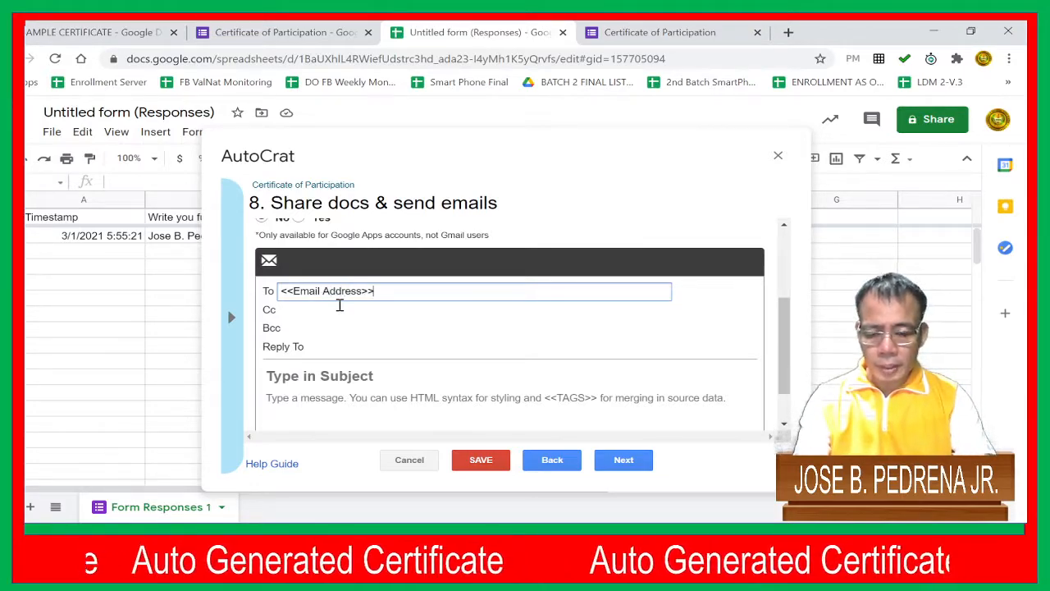
# Set the sharing email's subject to "Certificate of Participation"
pyautogui.scroll(-1, 324, 351)
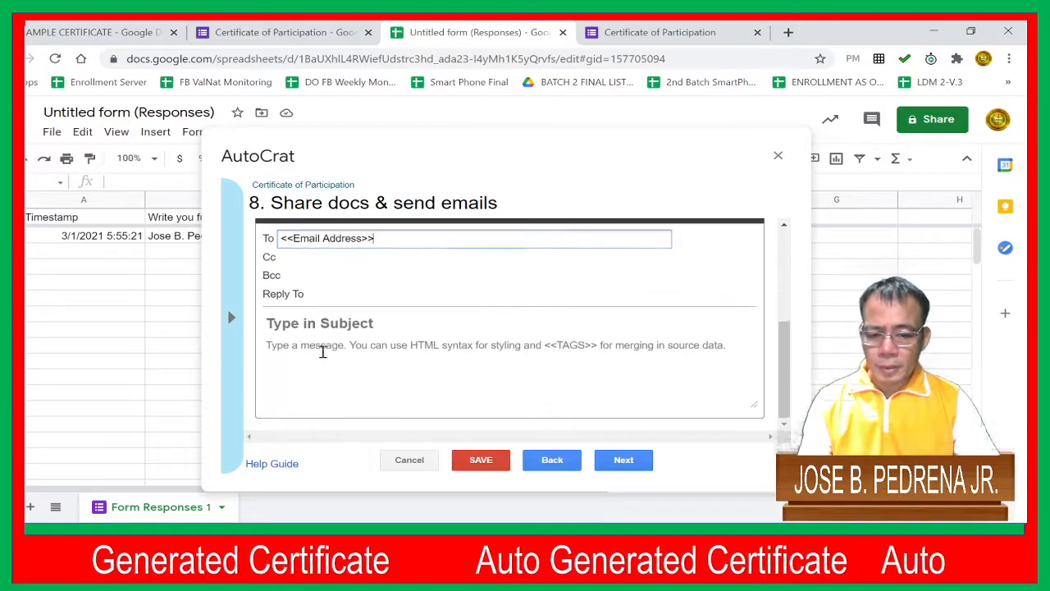
pyautogui.click(307, 323)
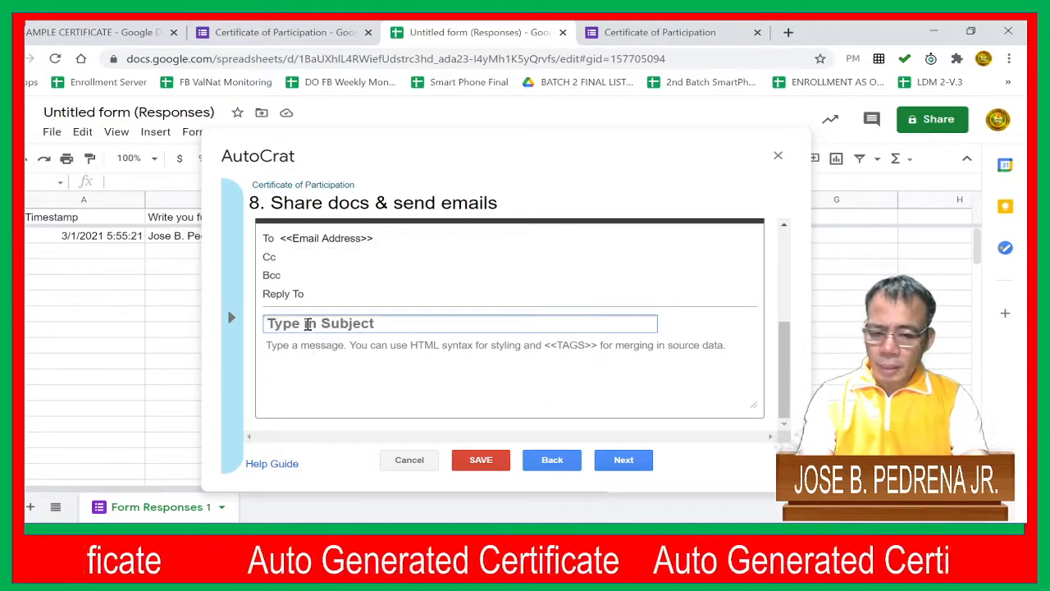
pyautogui.write('Cer')
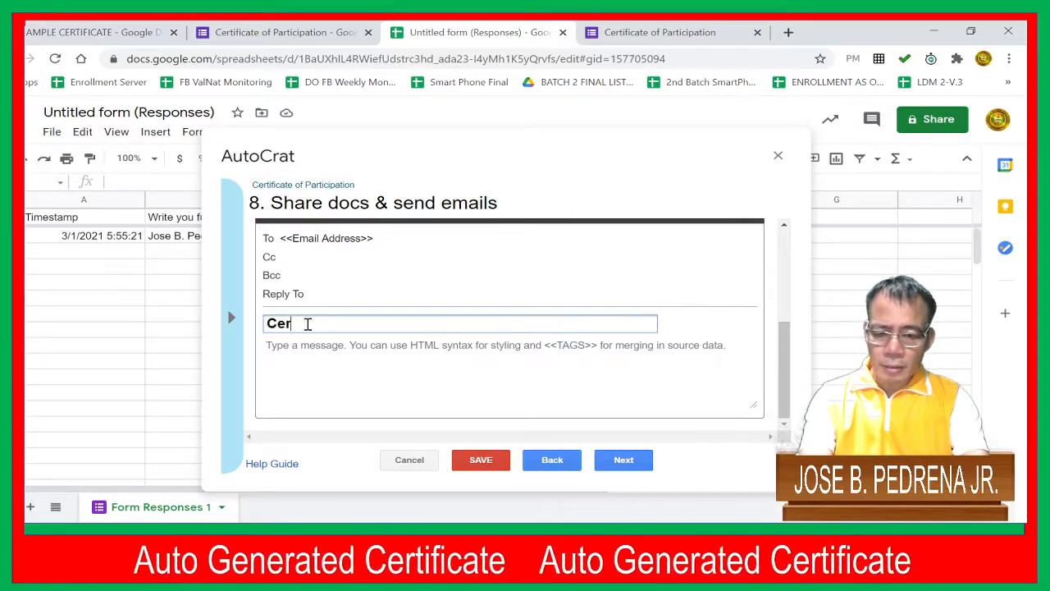
pyautogui.write('tificate')
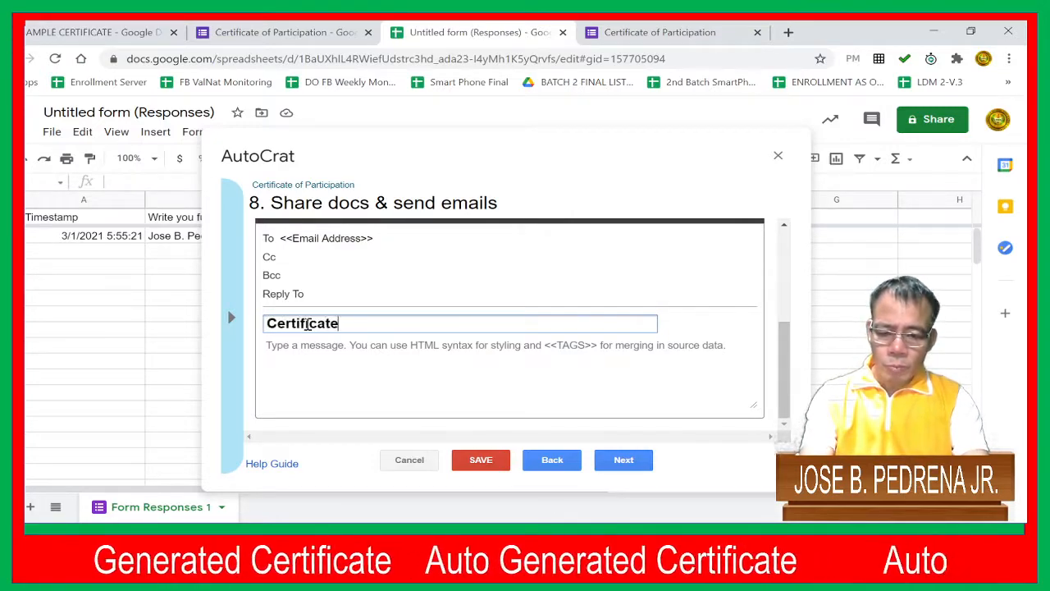
pyautogui.write(' of Par')
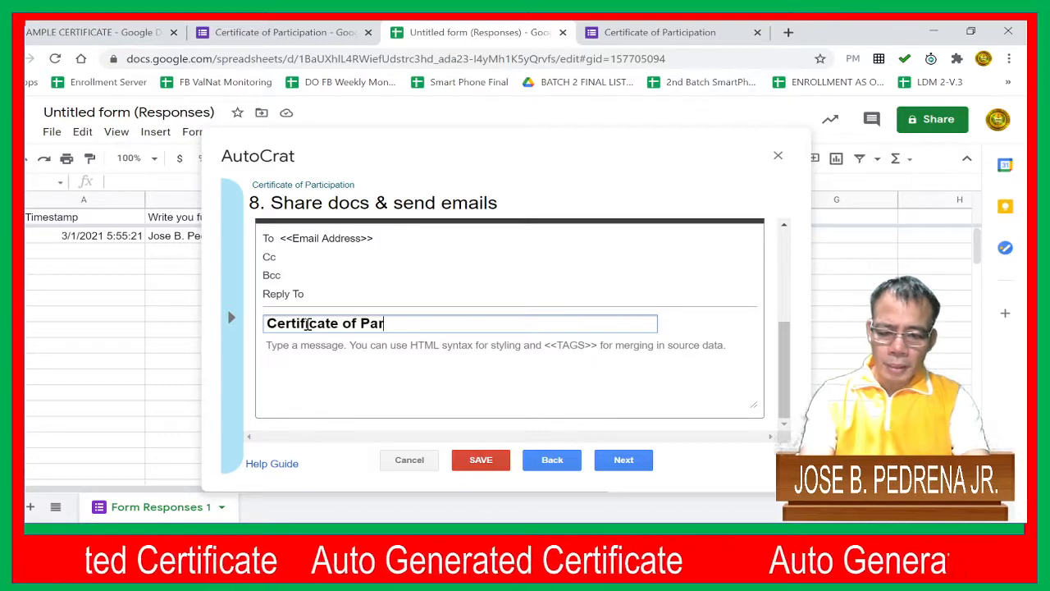
pyautogui.write('ticip')
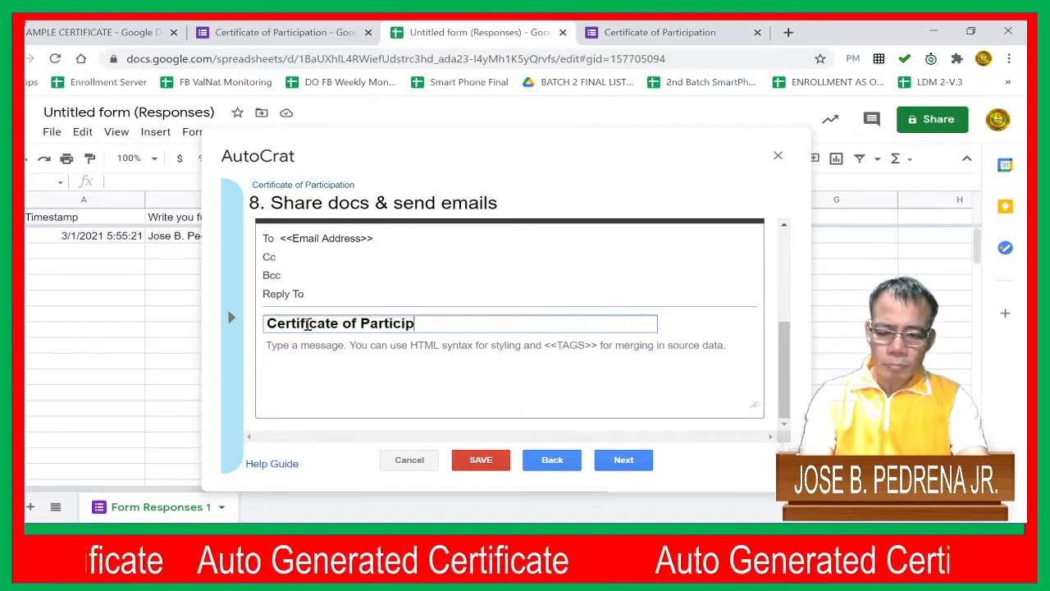
pyautogui.write('ation')
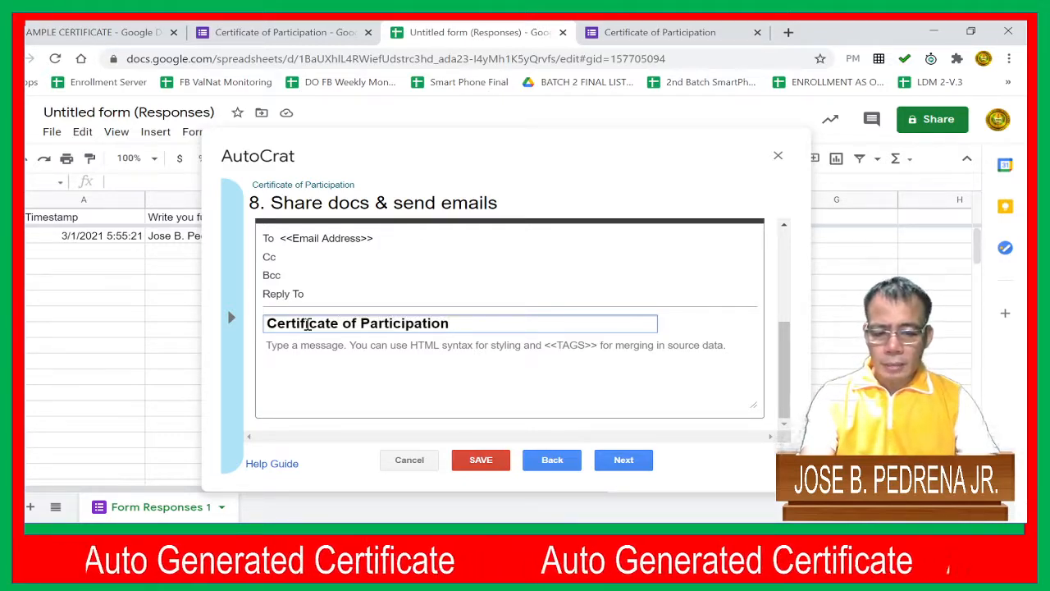
# Write the email message "Thank you for attending the seminar. Here is your certificate." and continue to the job triggers
pyautogui.click(290, 345)
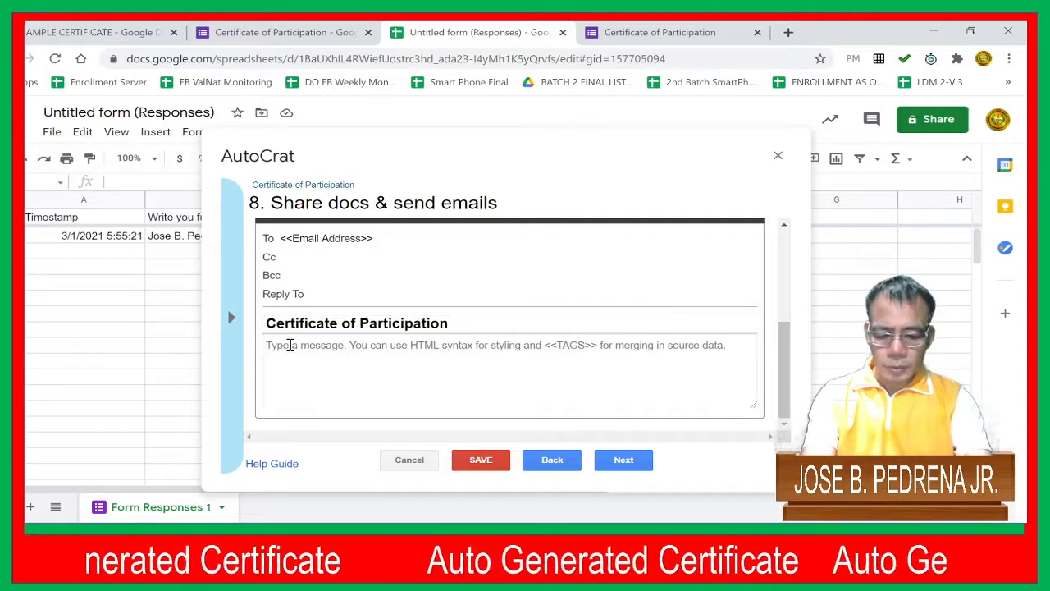
pyautogui.write('Thank yo')
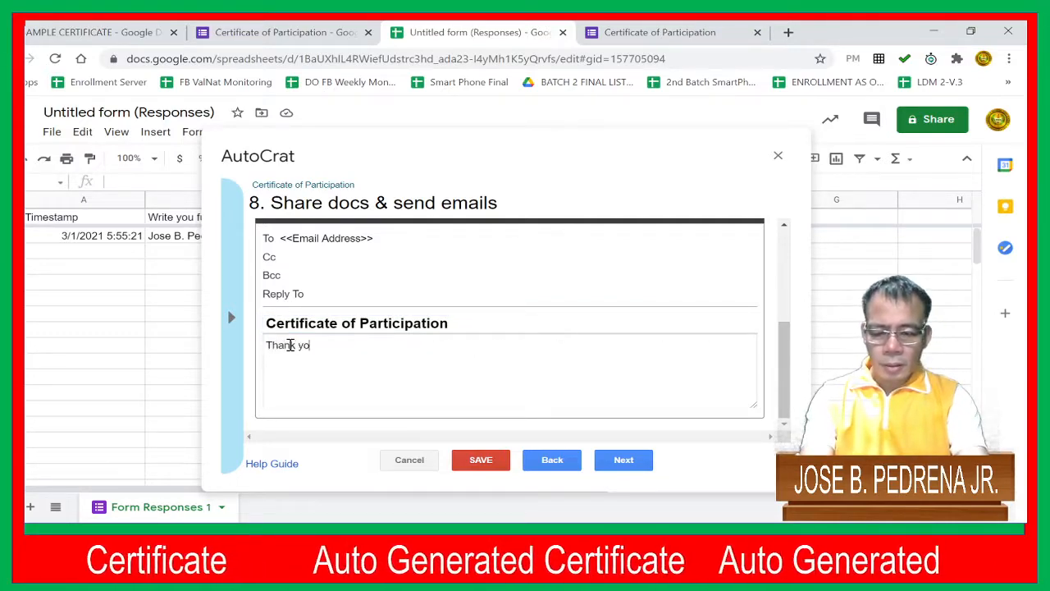
pyautogui.write('u for att')
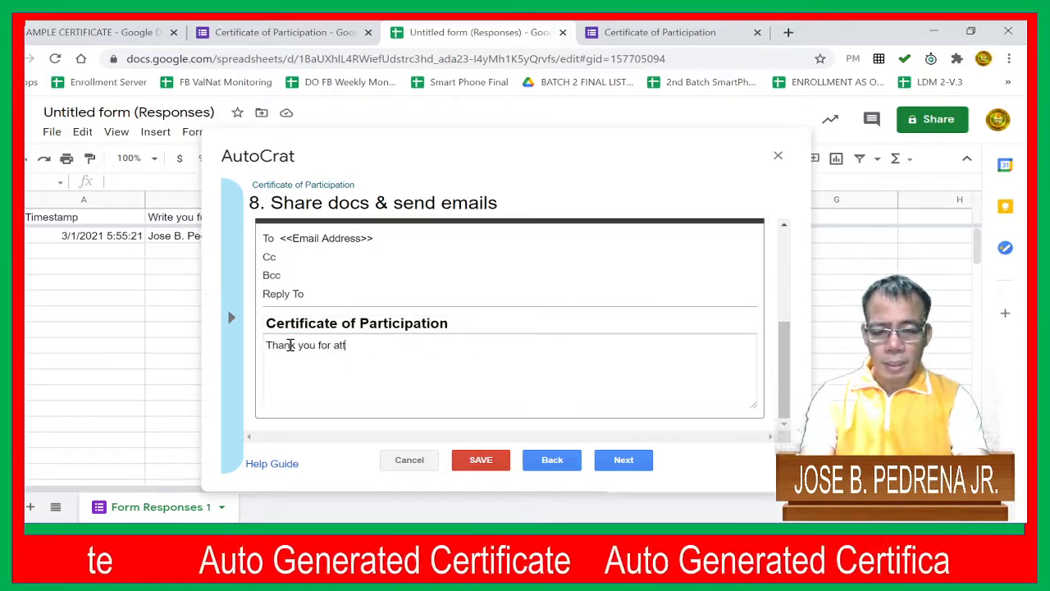
pyautogui.write('ending the ')
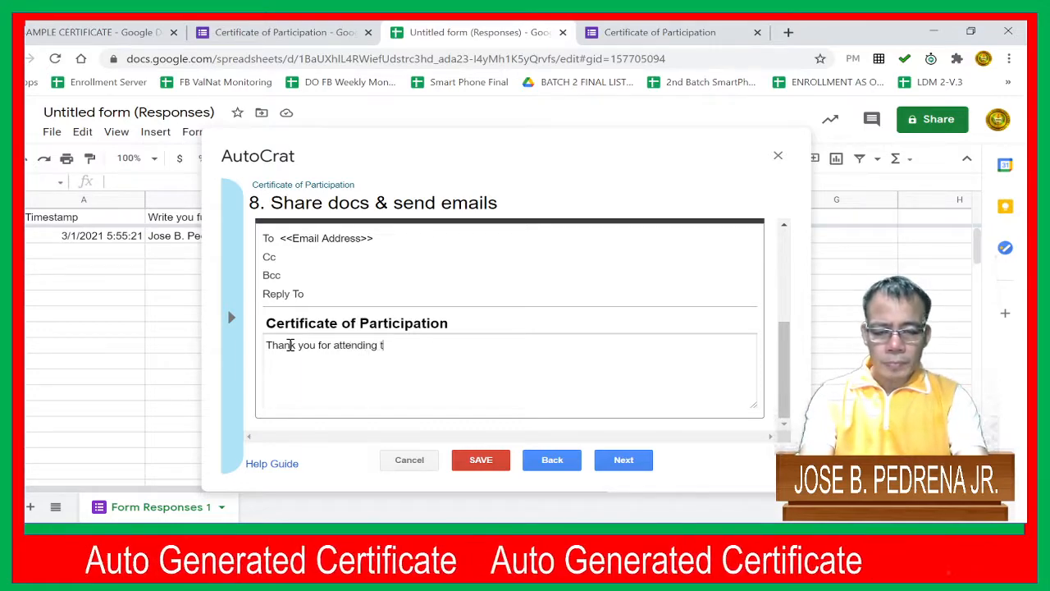
pyautogui.write('sem')
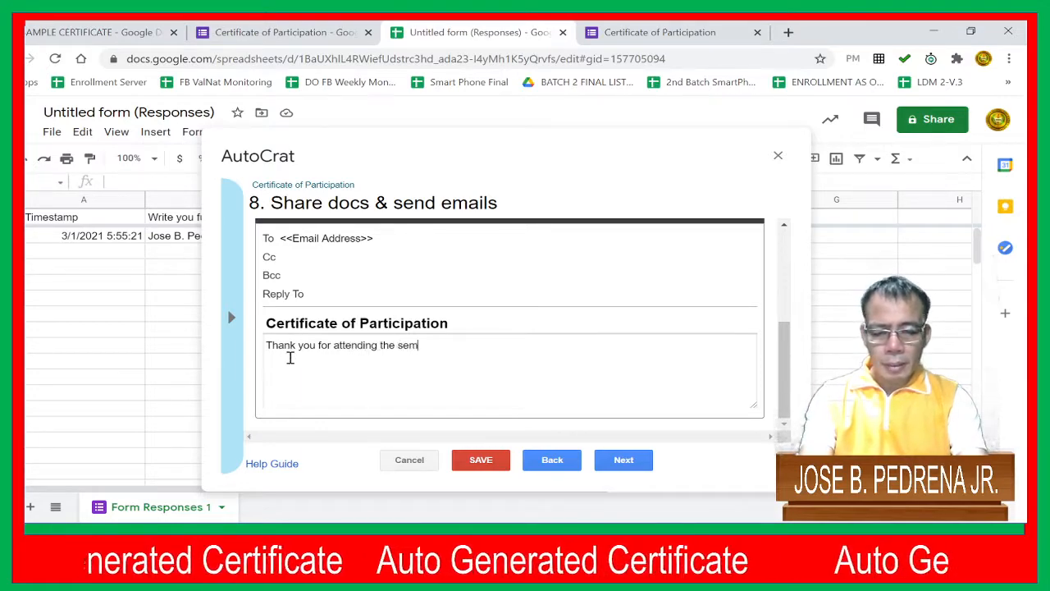
pyautogui.write('inar')
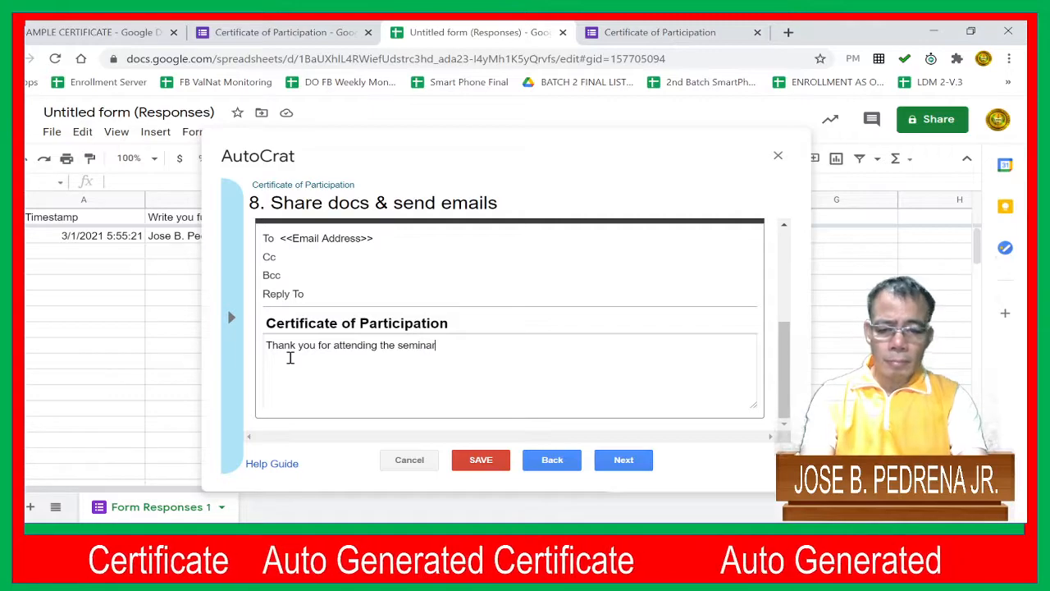
pyautogui.write('. Here')
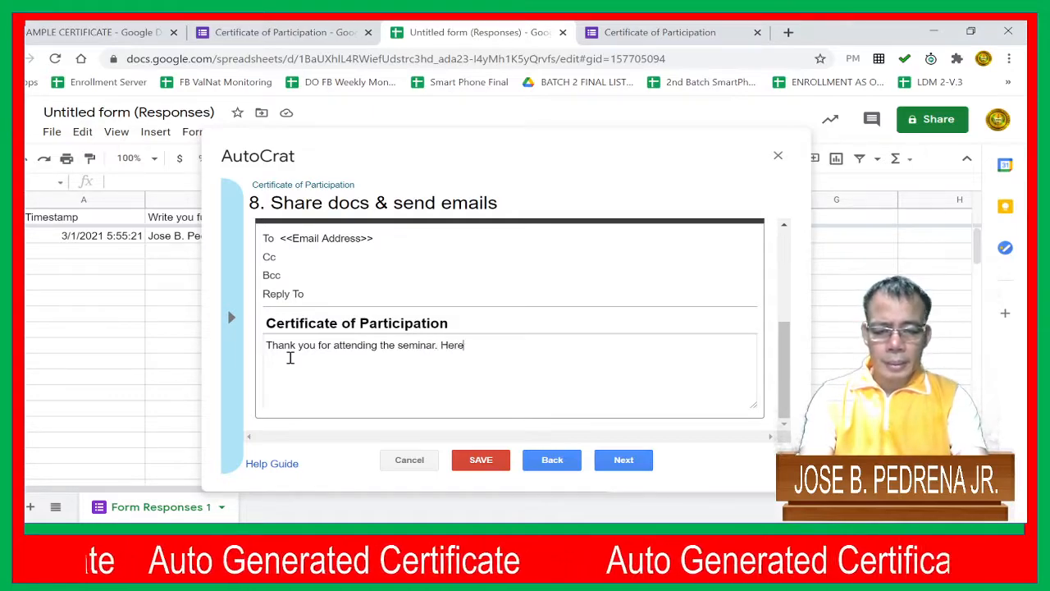
pyautogui.write(' is your certif')
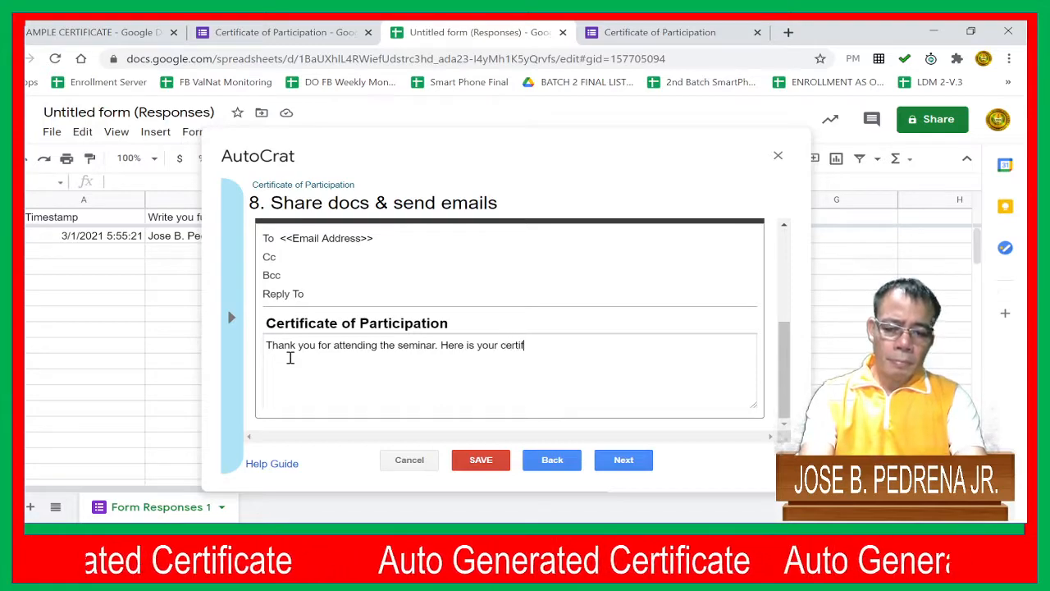
pyautogui.write('icate.')
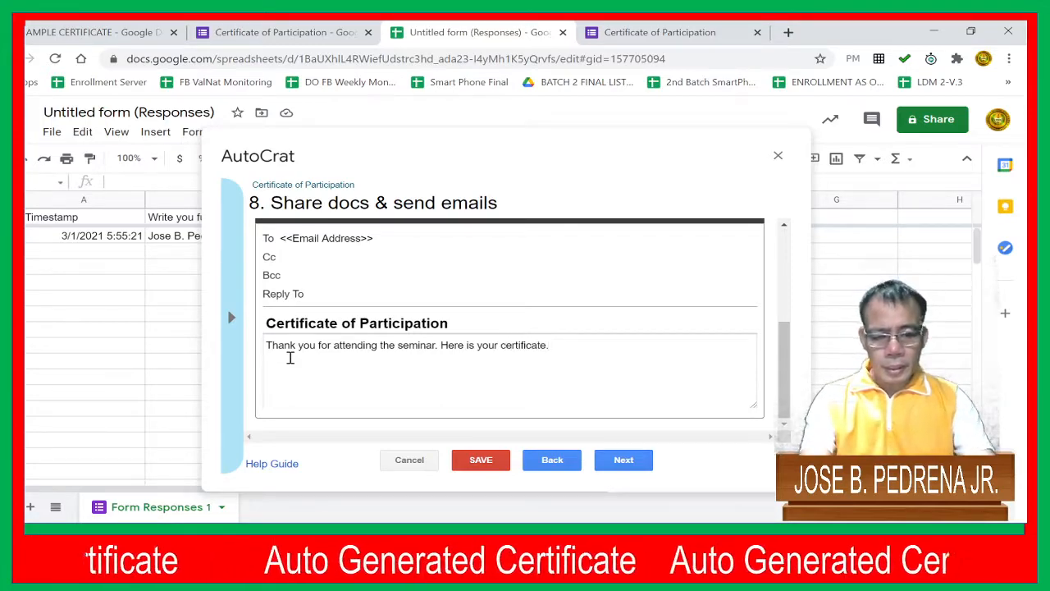
pyautogui.click(629, 461)
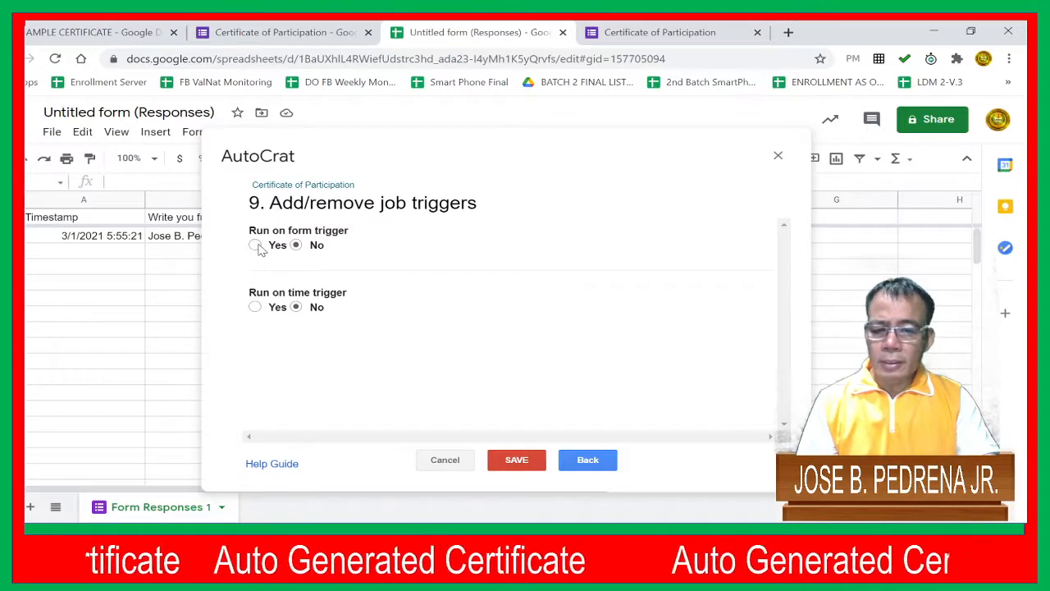
# Set the job to run on form trigger, confirm enabling triggers for the project, and try to save the job
pyautogui.click(255, 246)
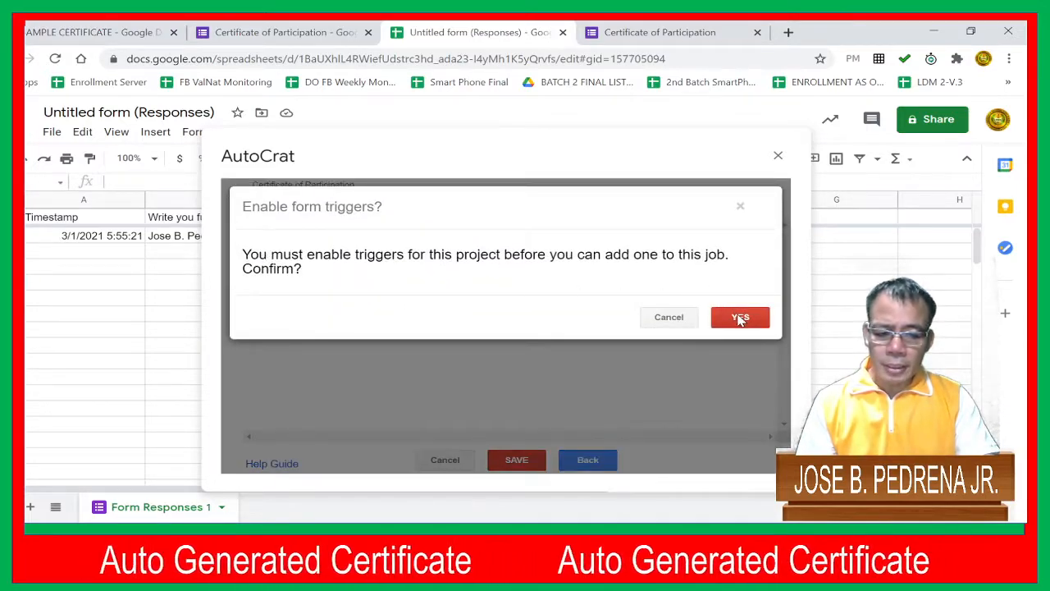
pyautogui.click(740, 318)
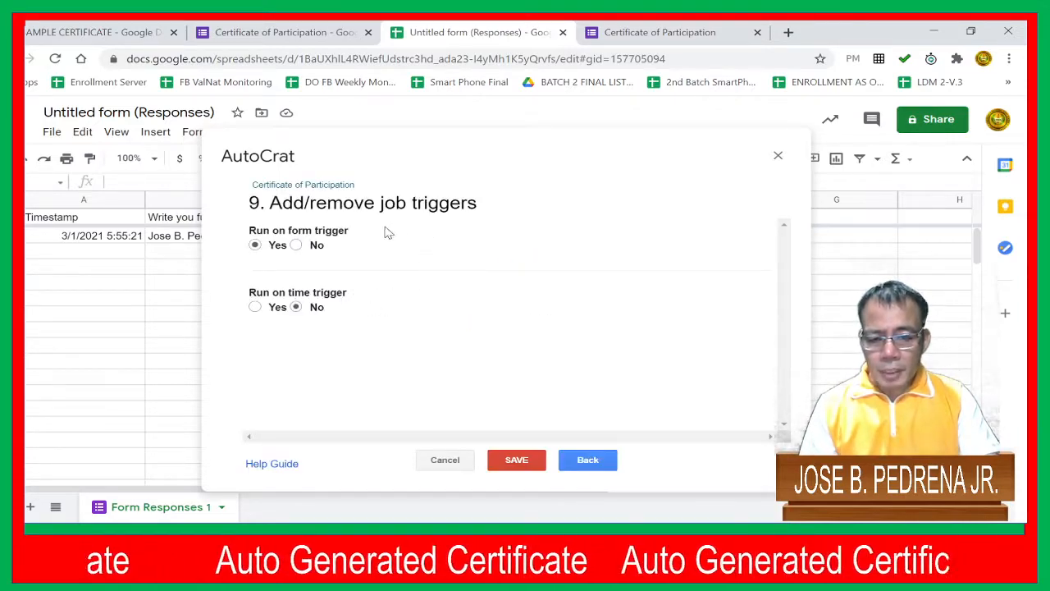
pyautogui.click(517, 461)
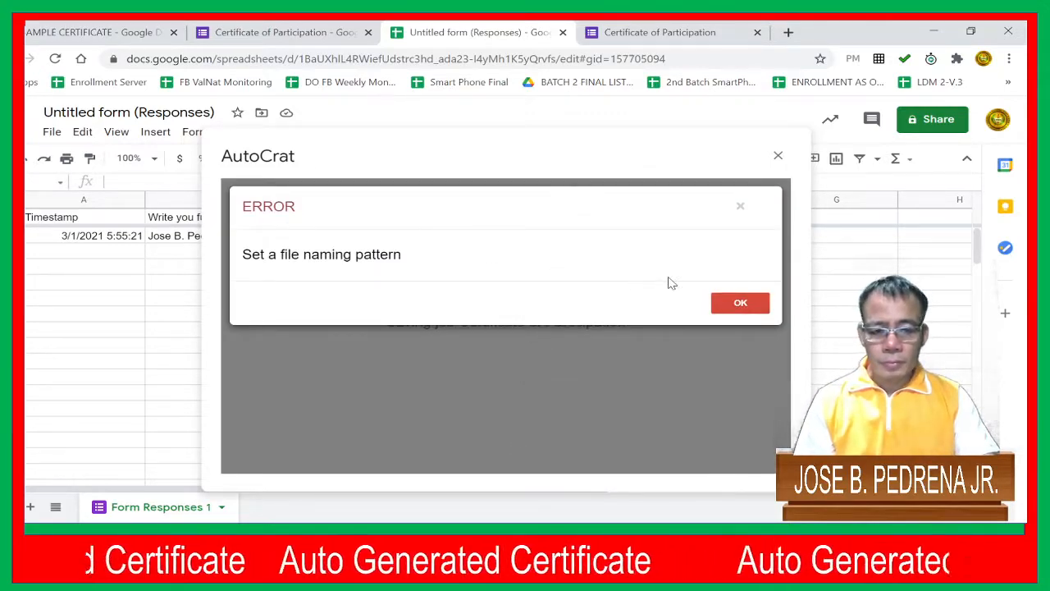
# Dismiss the naming error, set the job's output file name to "Certificate of participation", and continue to the destination folder settings
pyautogui.click(739, 302)
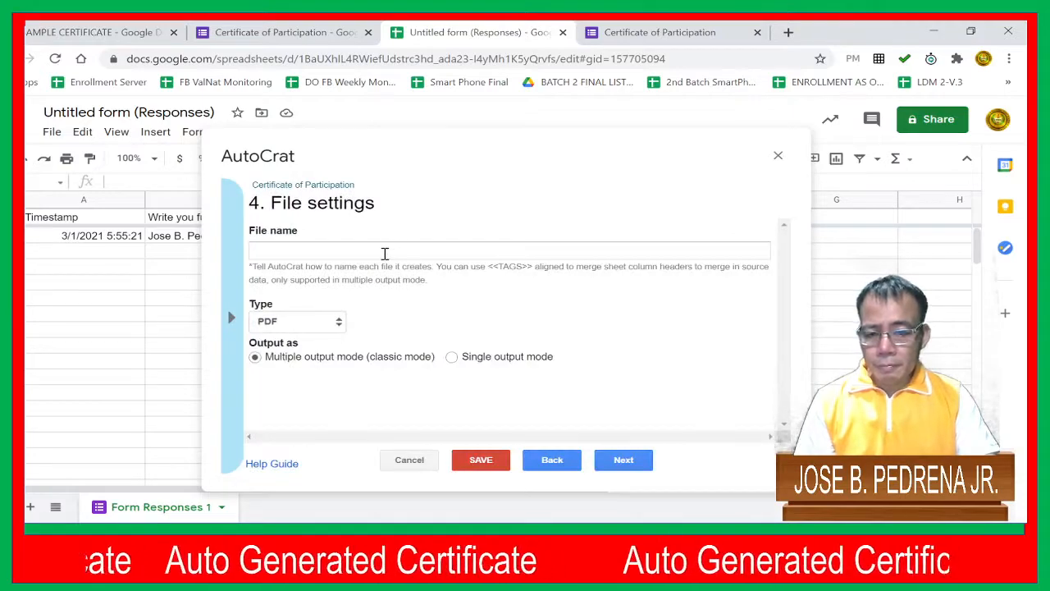
pyautogui.click(384, 254)
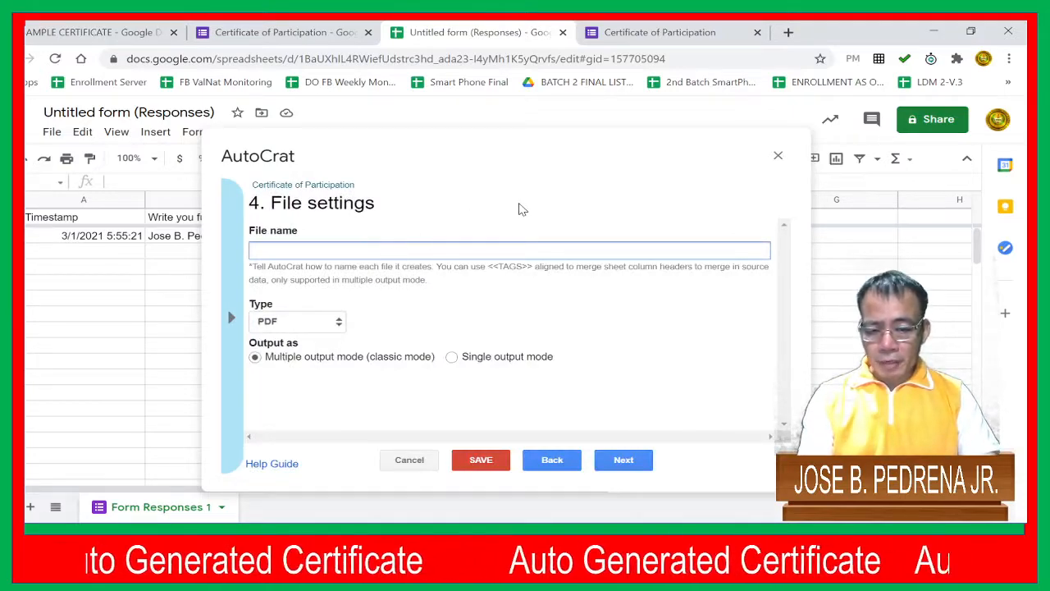
pyautogui.write('Cer')
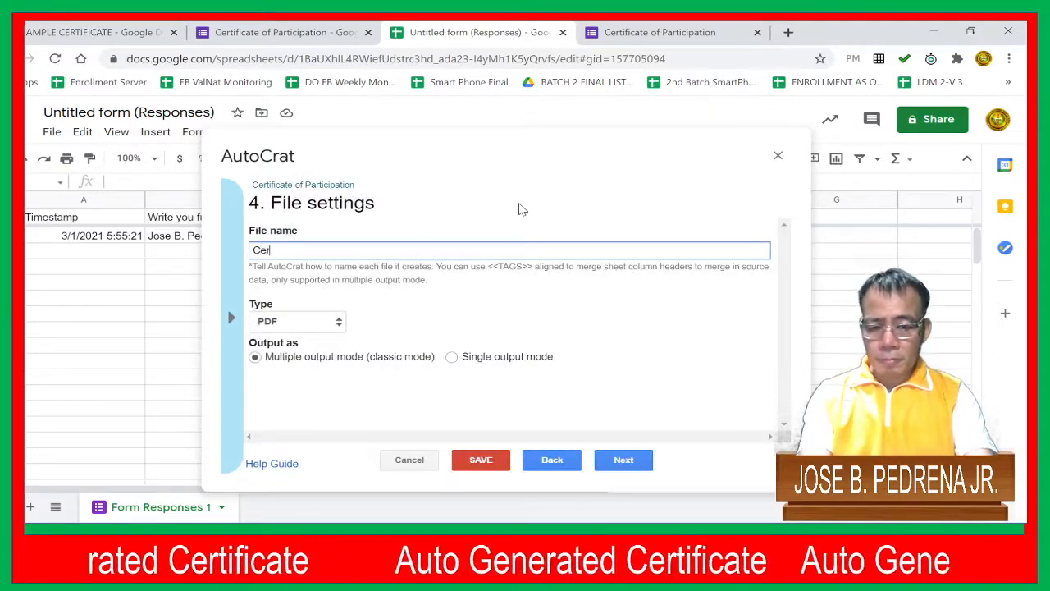
pyautogui.write('tificate o')
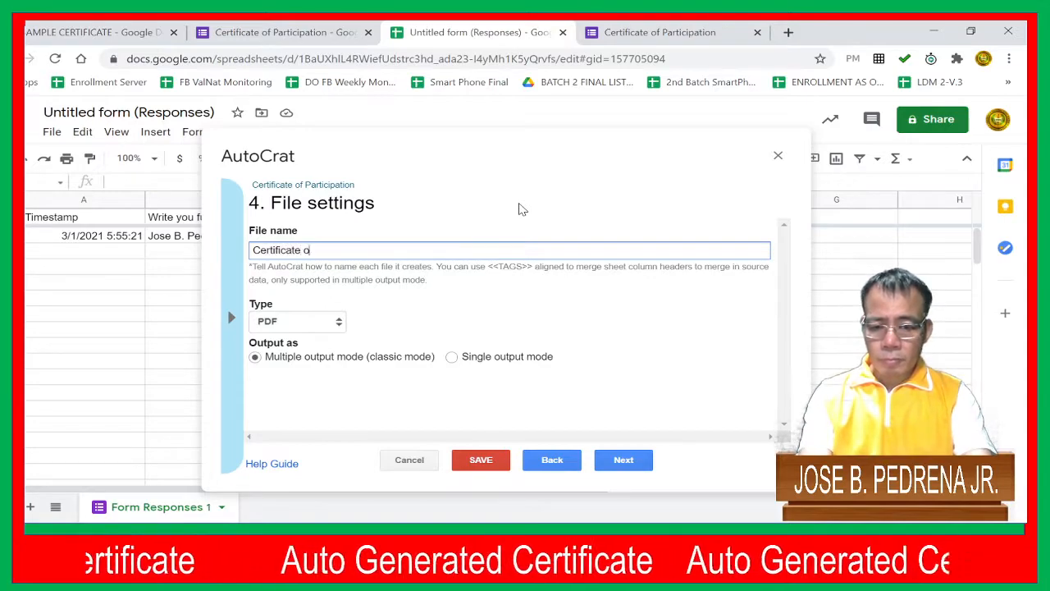
pyautogui.write('f partici')
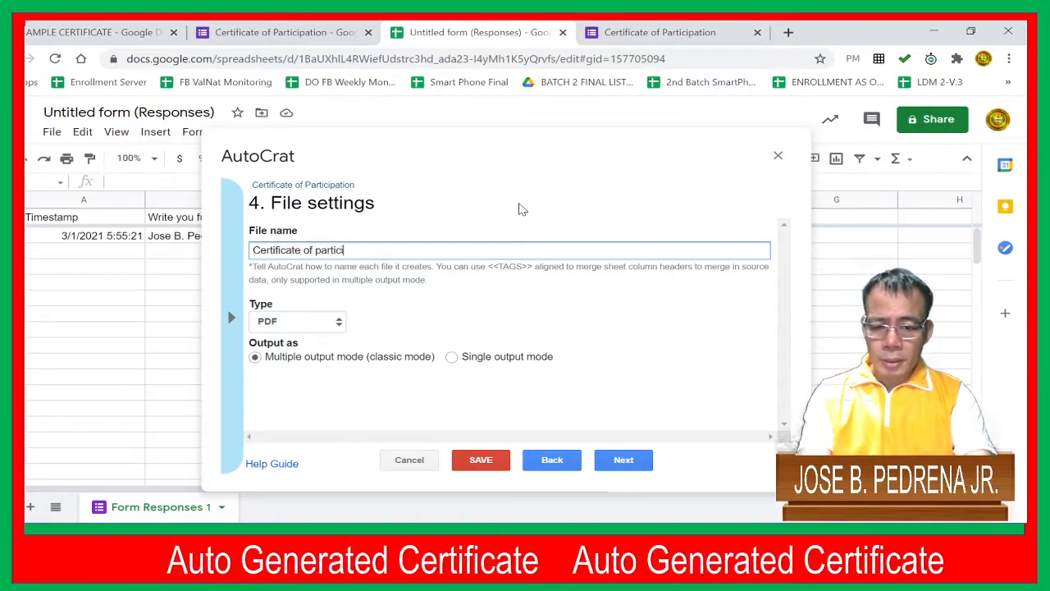
pyautogui.write('pation')
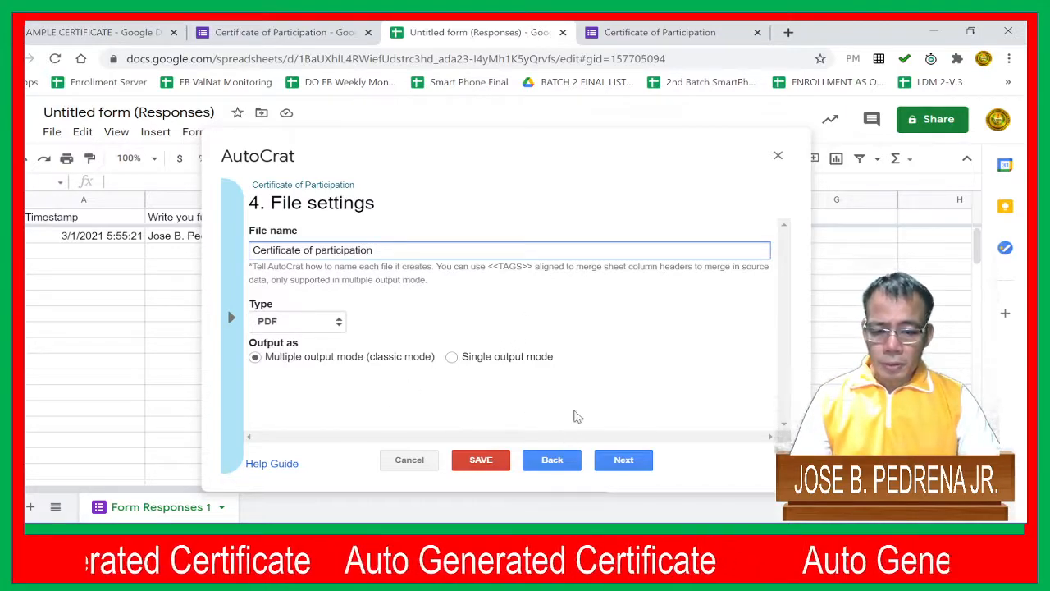
pyautogui.click(621, 462)
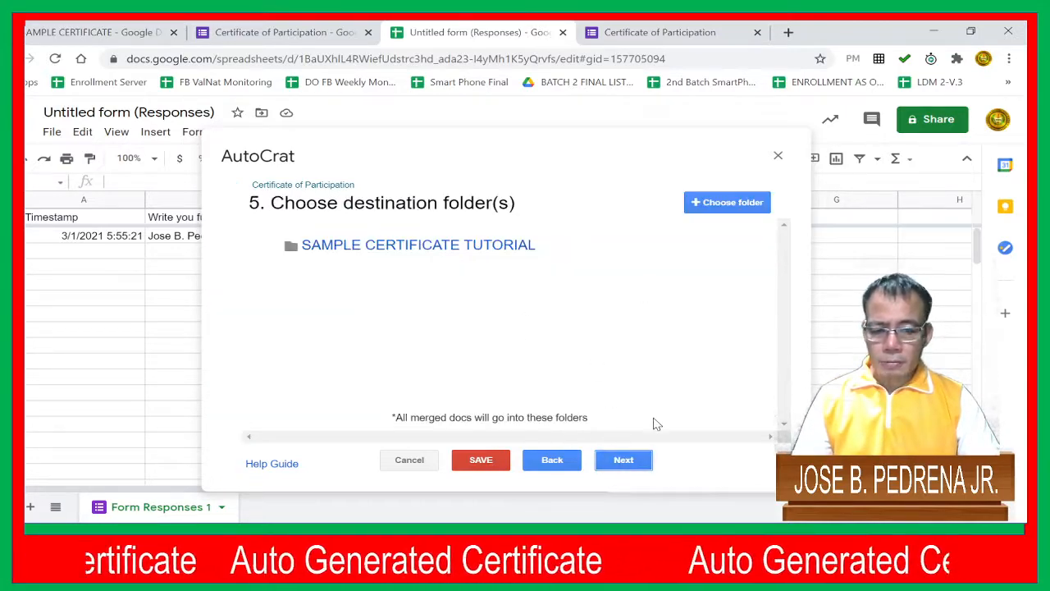
# Go through the remaining folder, condition, sharing and trigger settings without changes, check the email content, and save the job
pyautogui.click(626, 465)
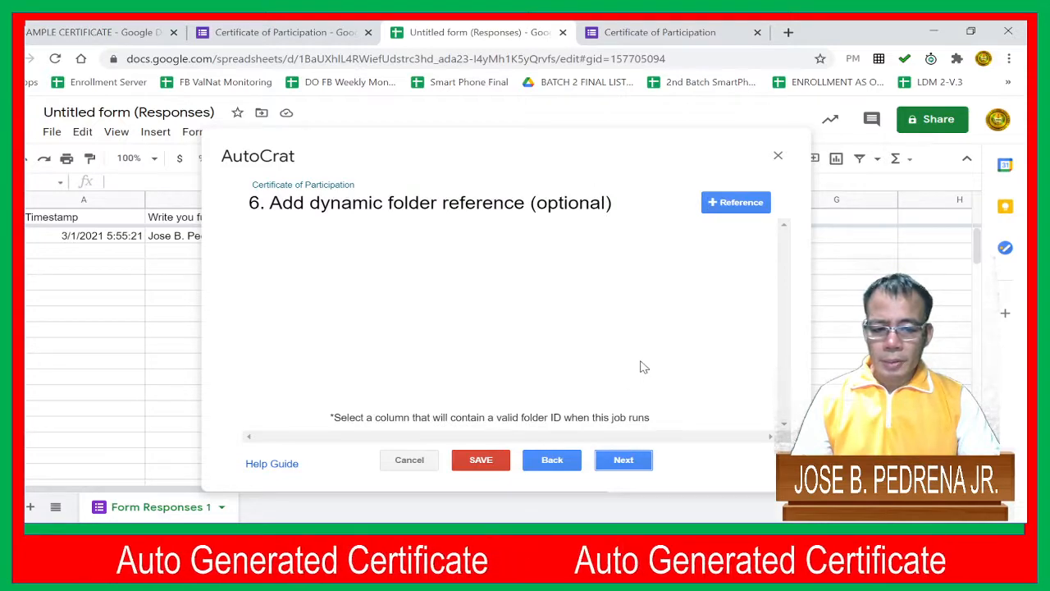
pyautogui.click(630, 462)
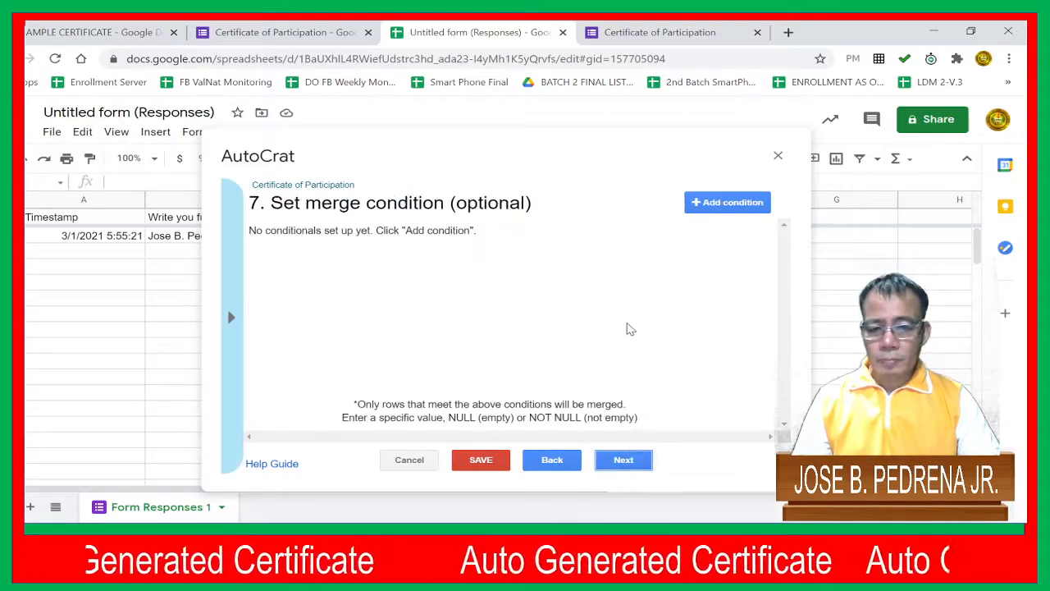
pyautogui.click(625, 460)
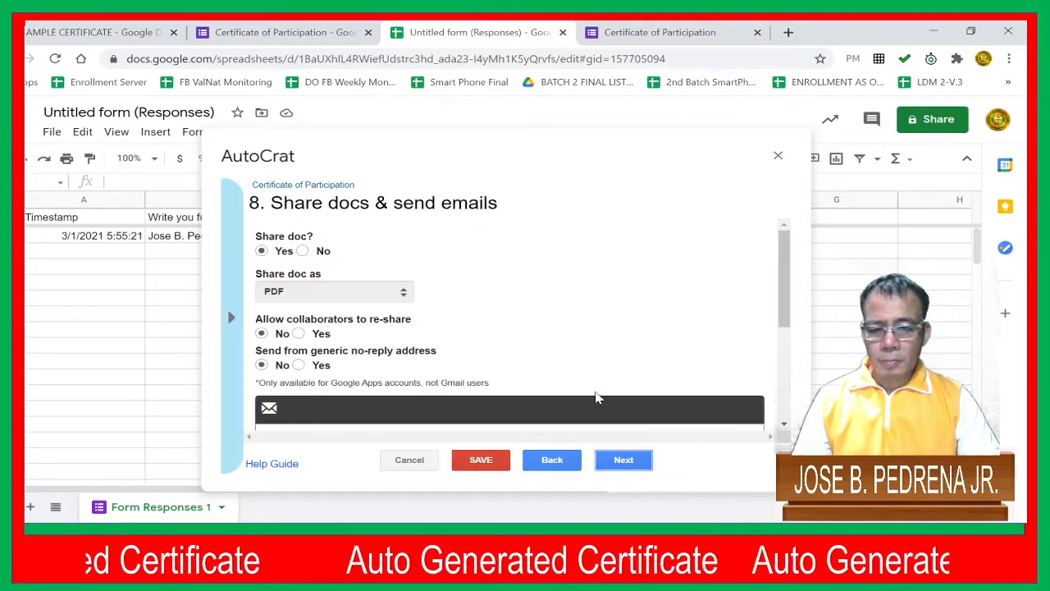
pyautogui.scroll(-3, 386, 332)
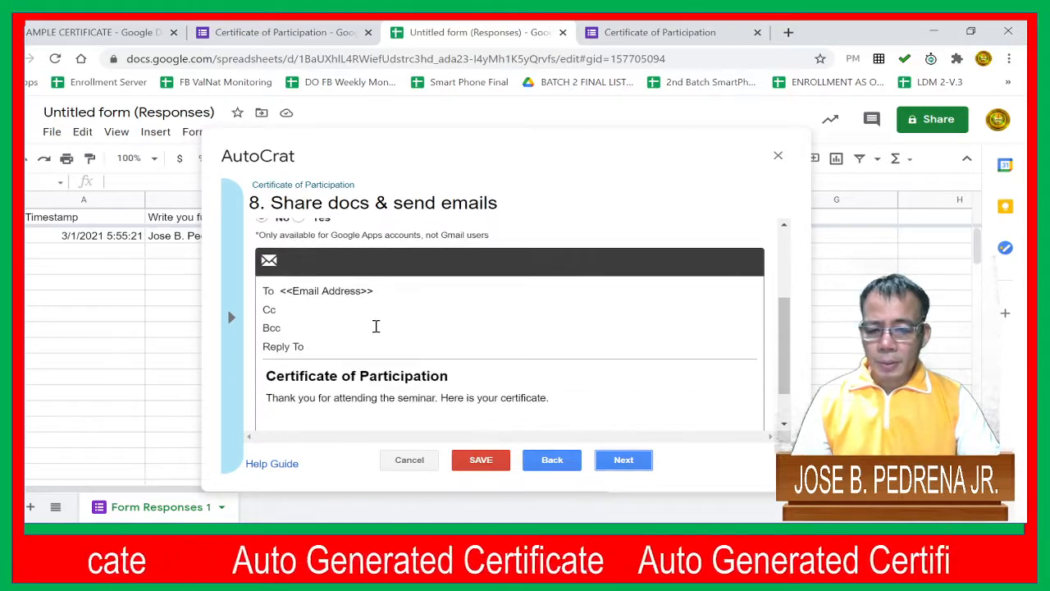
pyautogui.scroll(-1, 436, 358)
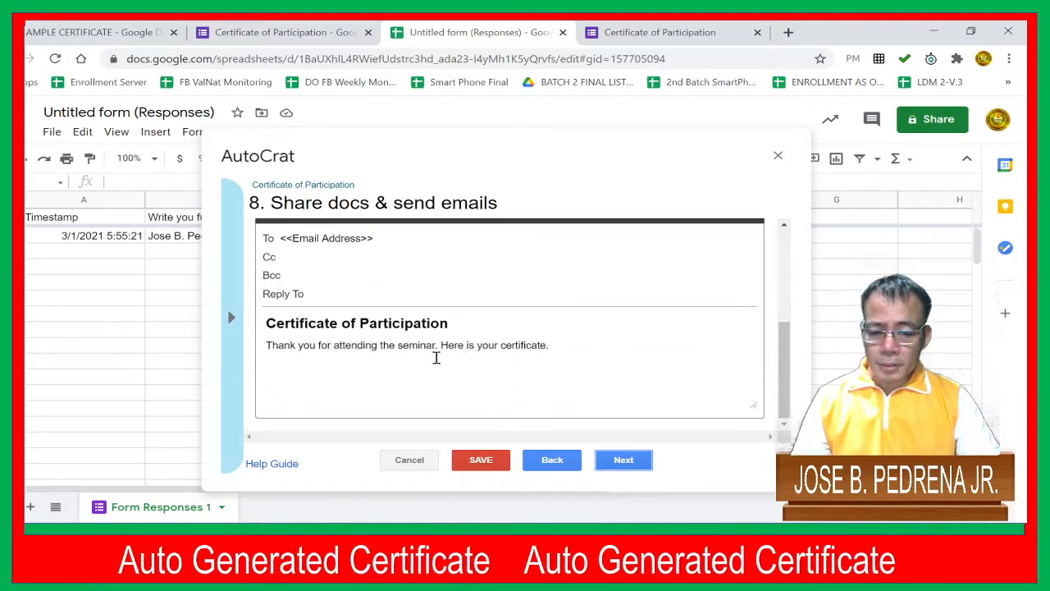
pyautogui.click(630, 463)
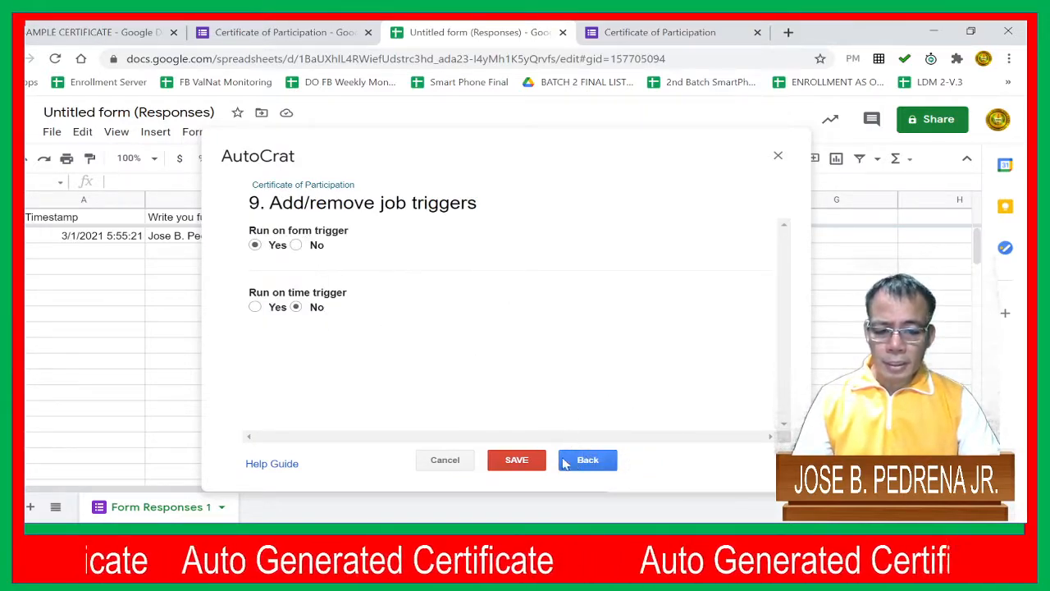
pyautogui.click(522, 464)
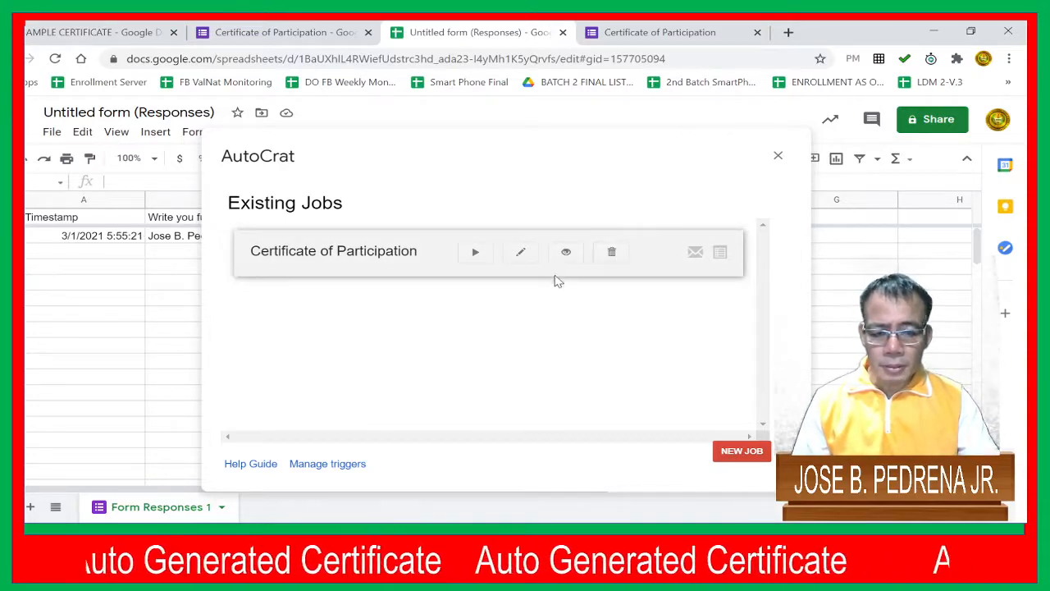
# Run the Certificate of Participation job on the existing response and close AutoCrat
pyautogui.click(475, 253)
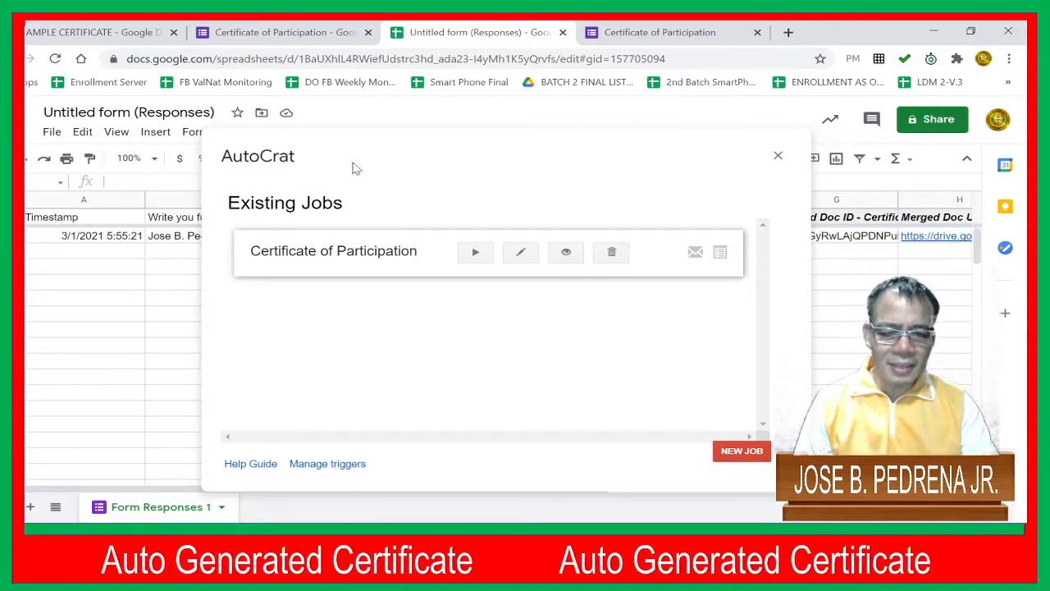
pyautogui.click(777, 156)
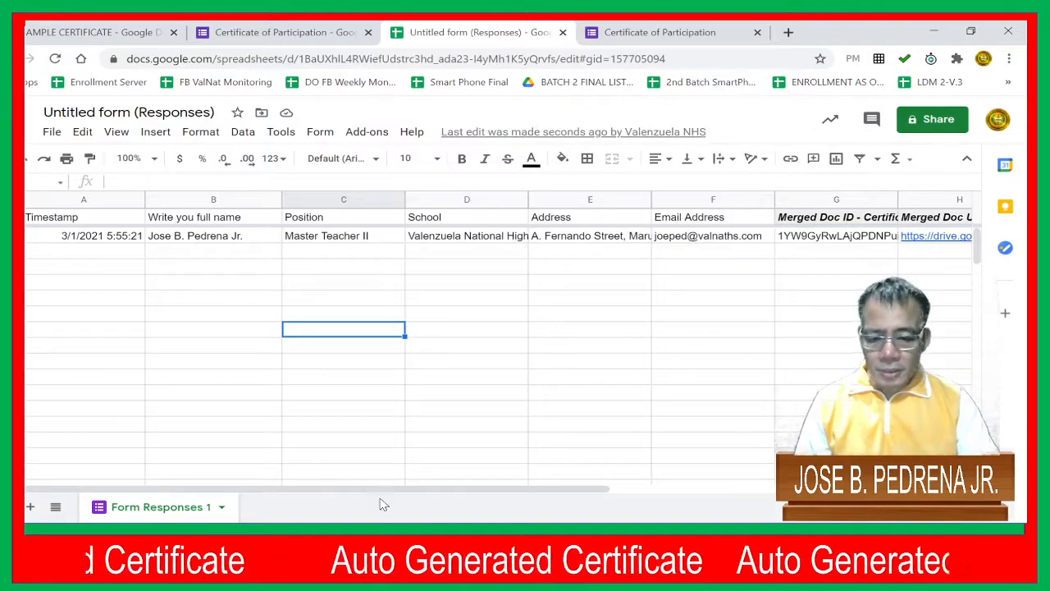
# Open the merged certificate PDF from its link in the response row, examine the whole page, and close it
pyautogui.moveTo(385, 490); pyautogui.dragTo(567, 490)
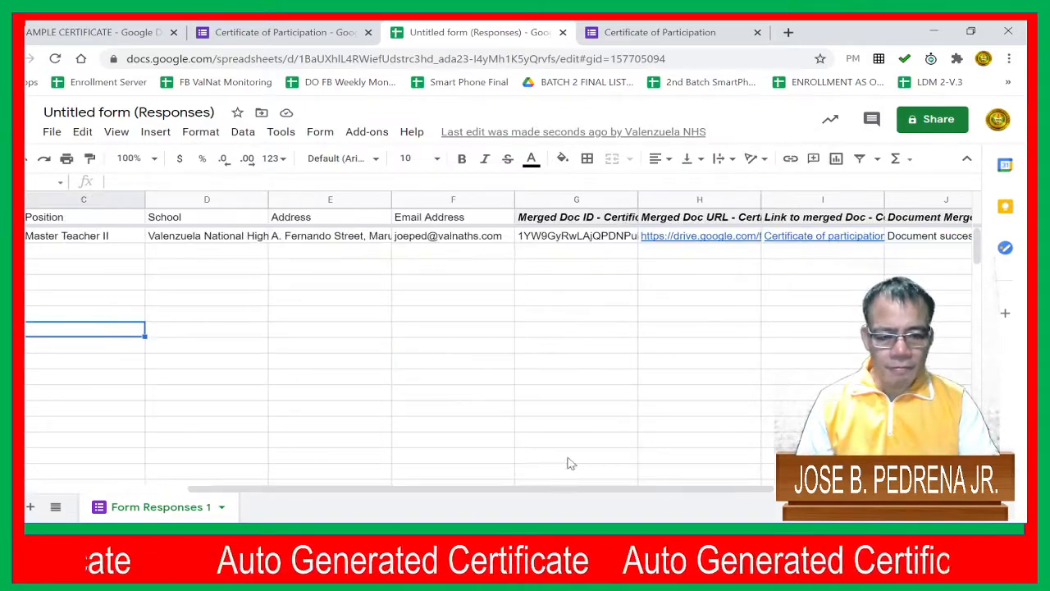
pyautogui.moveTo(818, 246)
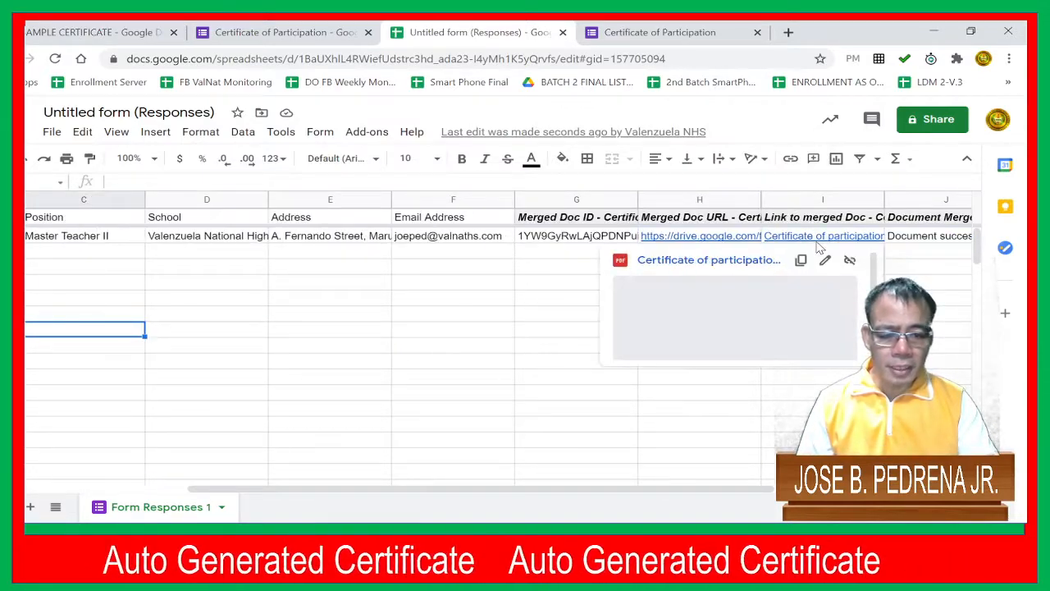
pyautogui.click(751, 340)
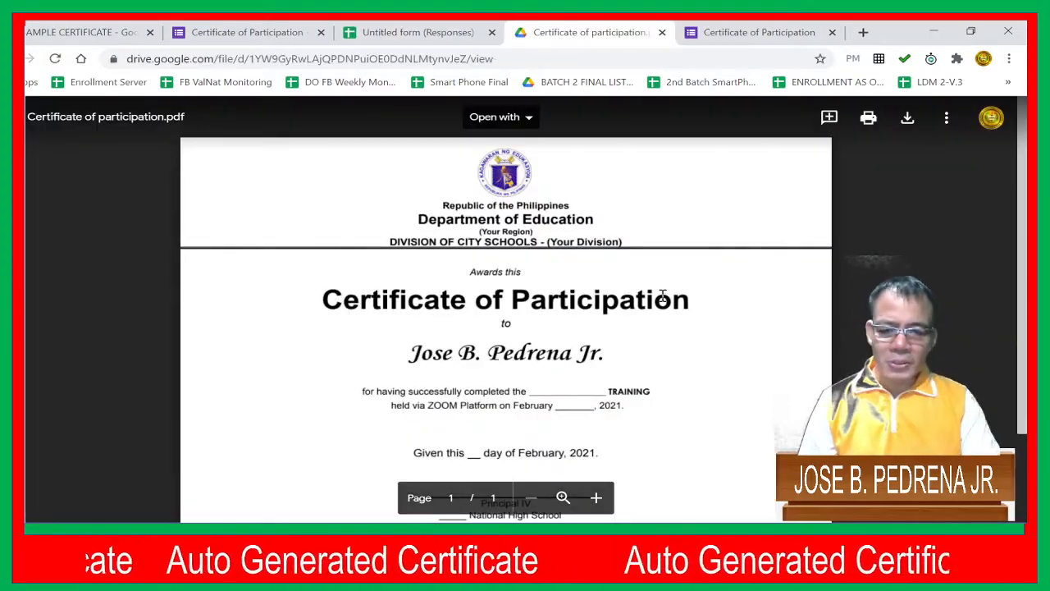
pyautogui.scroll(-2, 673, 297)
pyautogui.scroll(2, 684, 297)
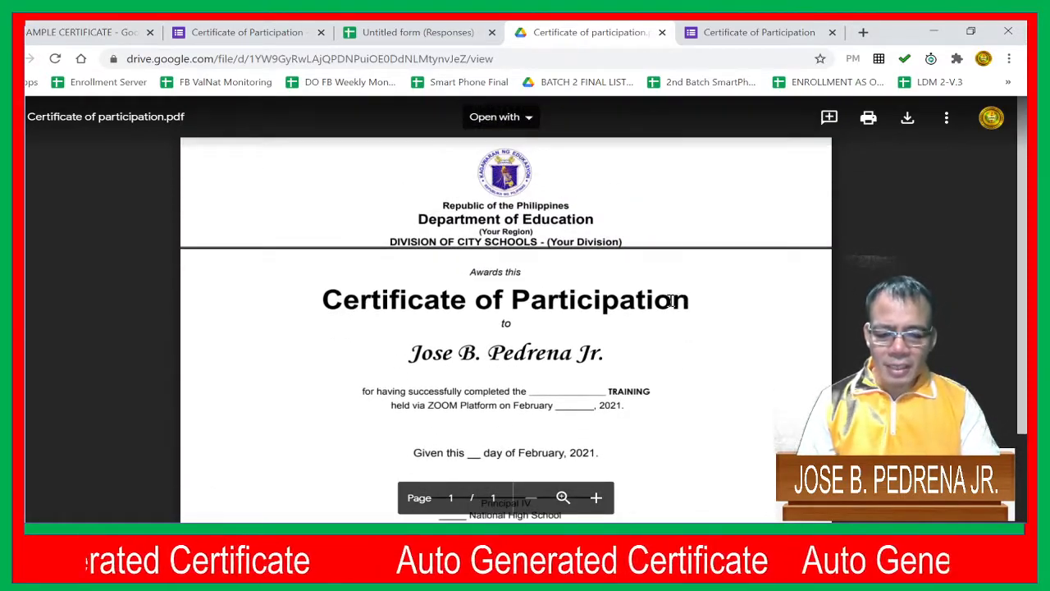
pyautogui.scroll(-2, 659, 301)
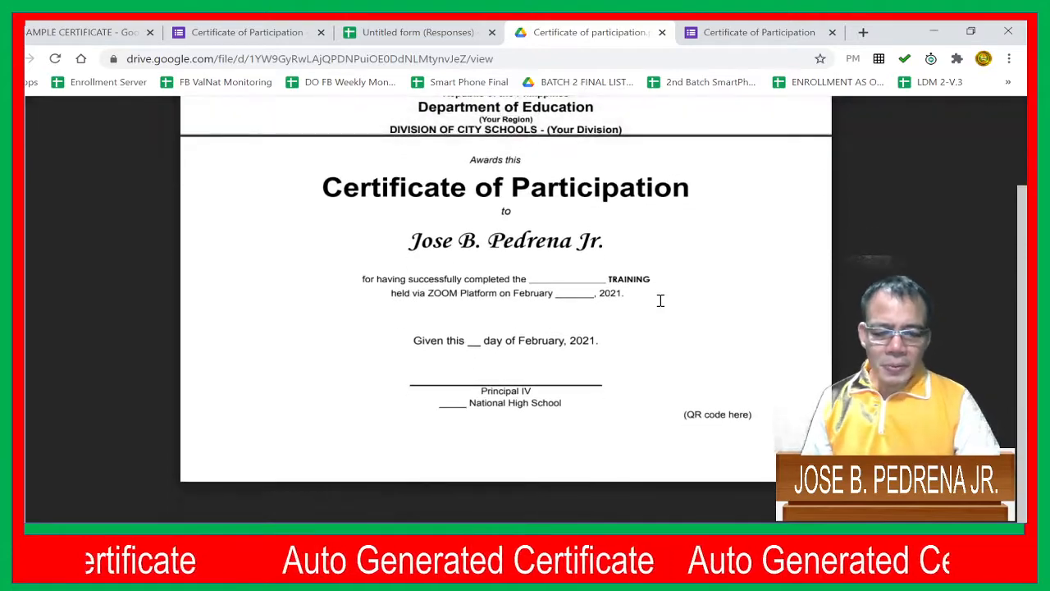
pyautogui.scroll(2, 659, 301)
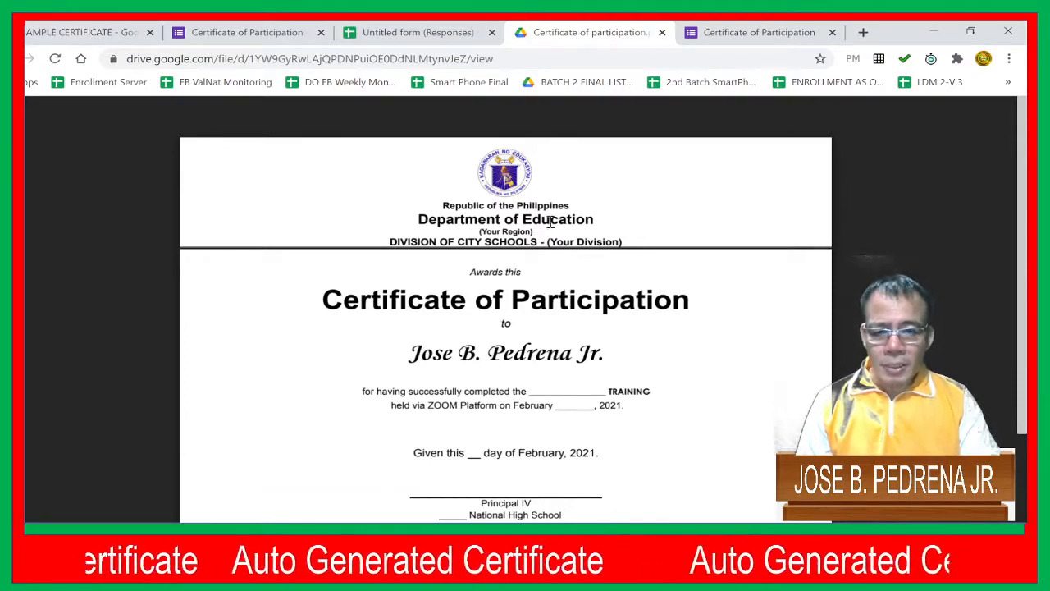
pyautogui.click(661, 33)
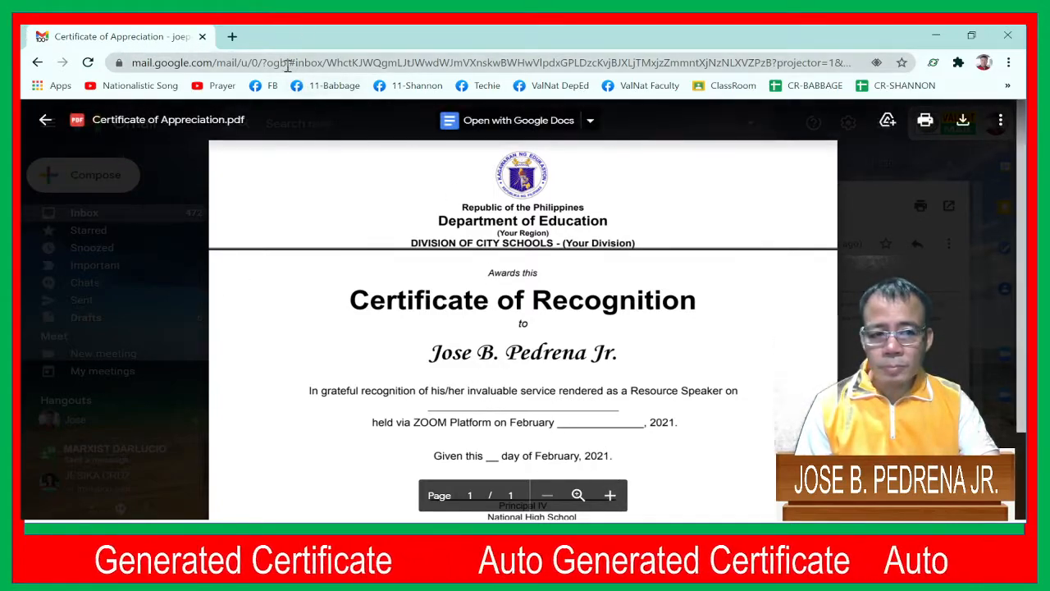
# In the recipient's Gmail inbox, open the certificate PDF attached to the newest Certificate of Participation email
pyautogui.click(232, 37)
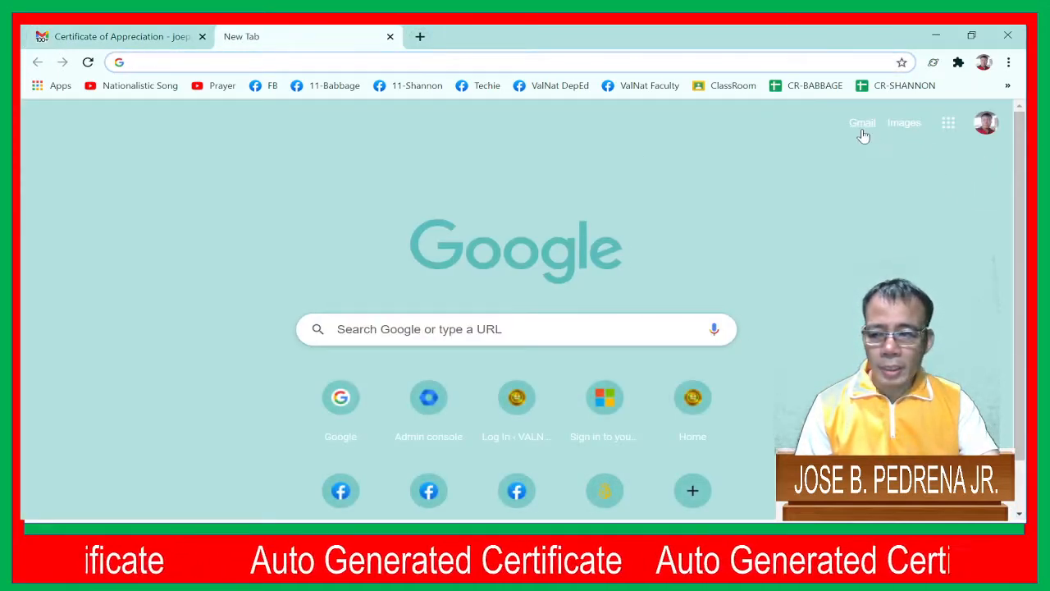
pyautogui.click(862, 130)
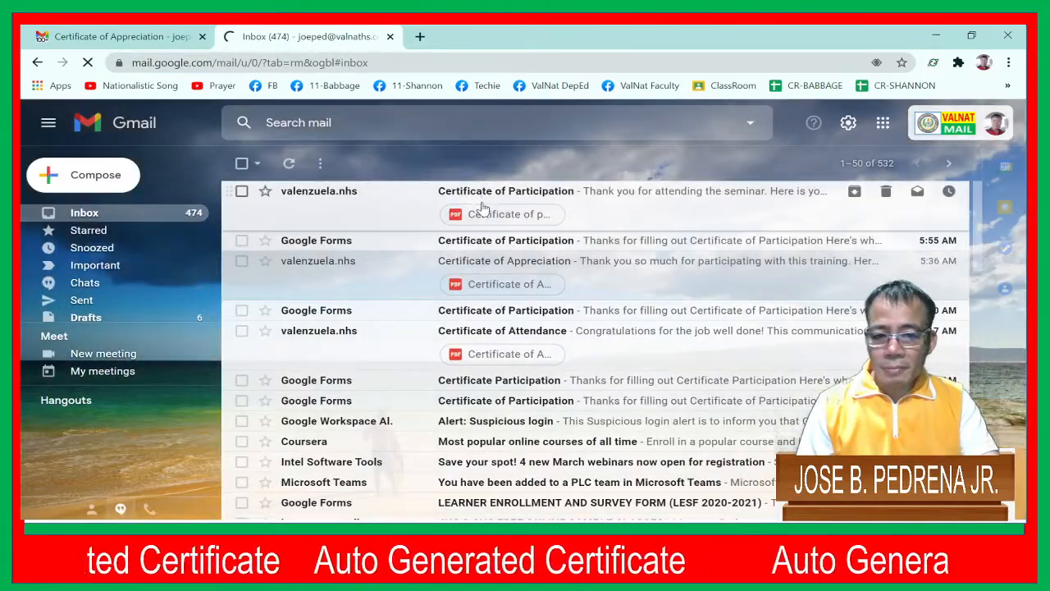
pyautogui.click(482, 215)
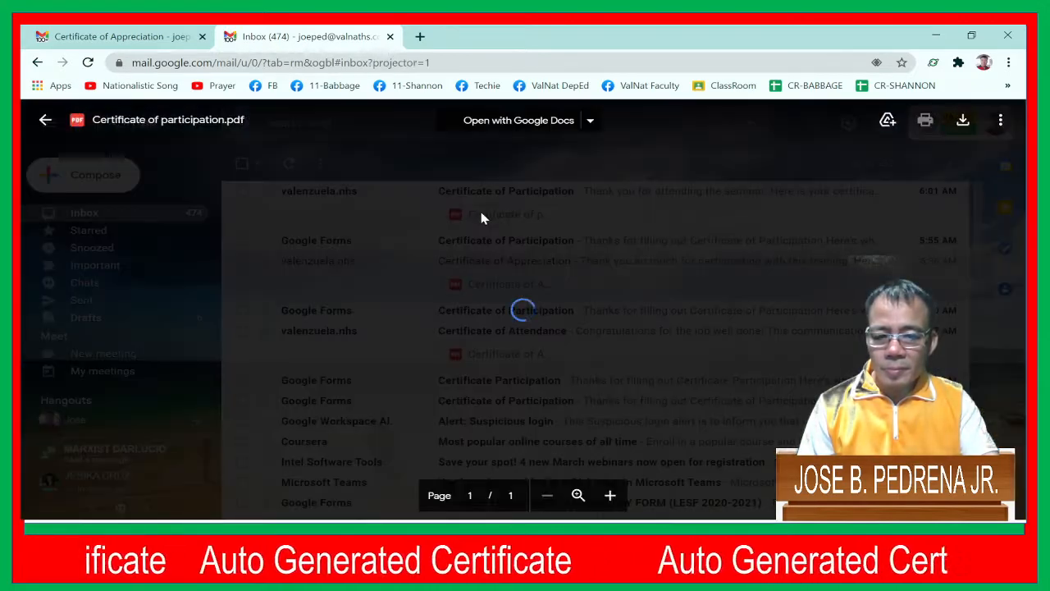